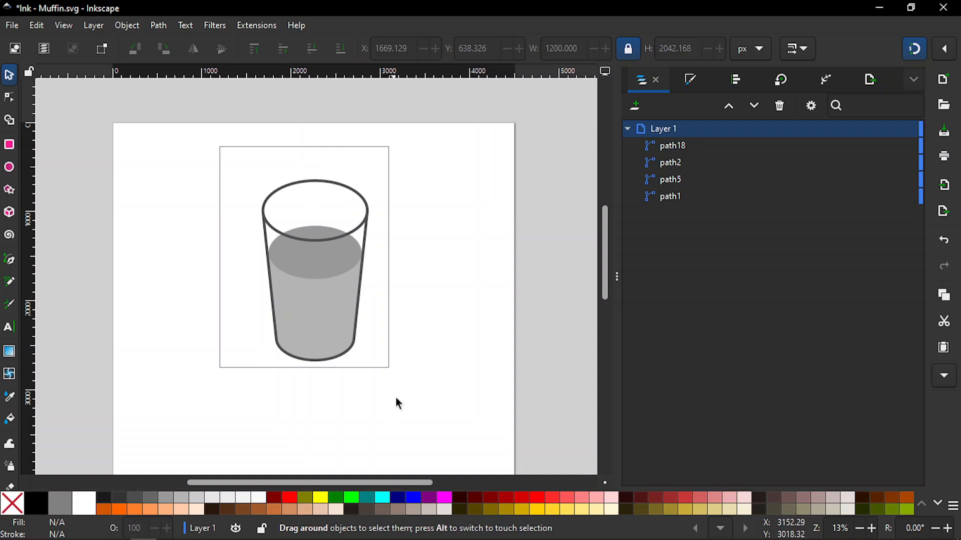
# Step: Delete the selected glass drawing from the page and check the page size in the document properties
pyautogui.press('Delete')
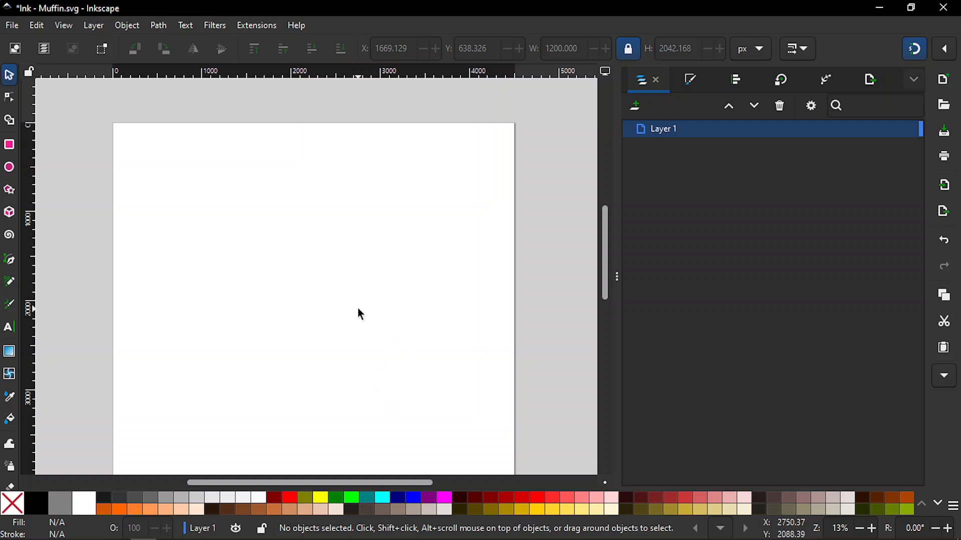
pyautogui.hotkey('ctrl', 'shift', 'd')
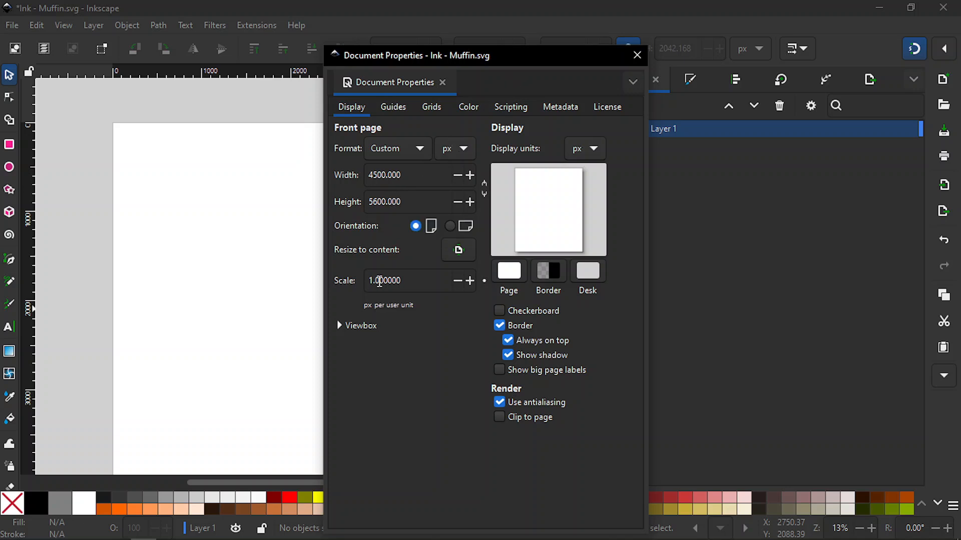
pyautogui.click(637, 55)
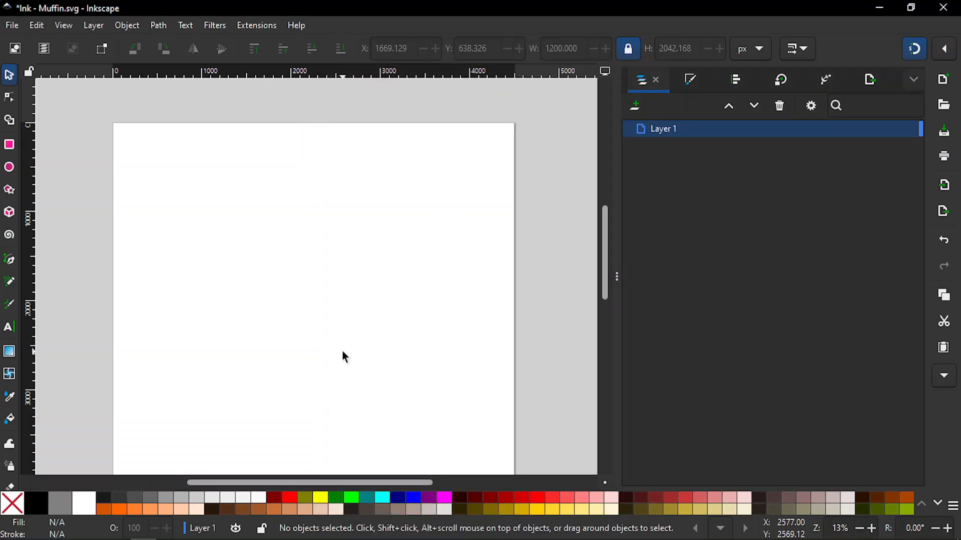
# Step: Draw an ellipse about 1700 by 915 px in the page's upper area with no fill and a black stroke
pyautogui.press('e')
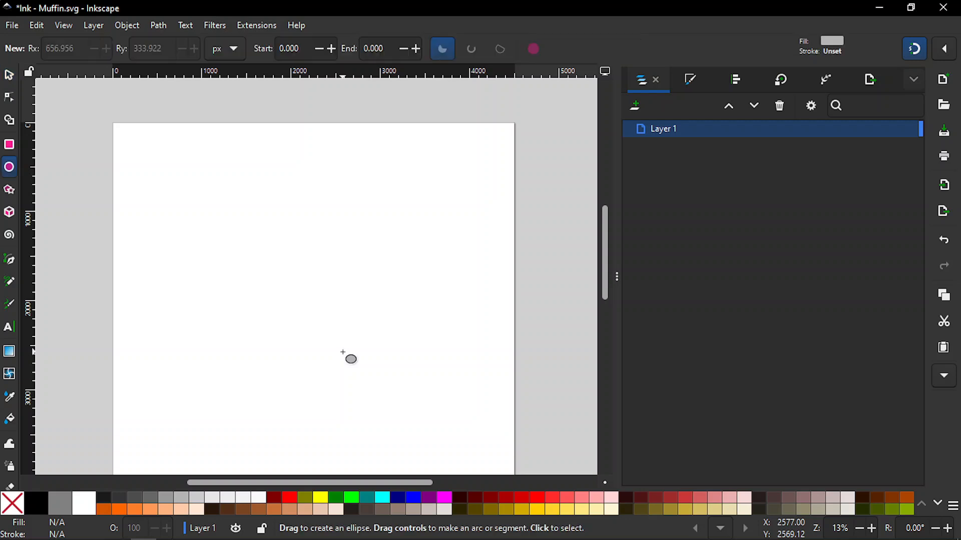
pyautogui.moveTo(245, 189); pyautogui.dragTo(396, 269)
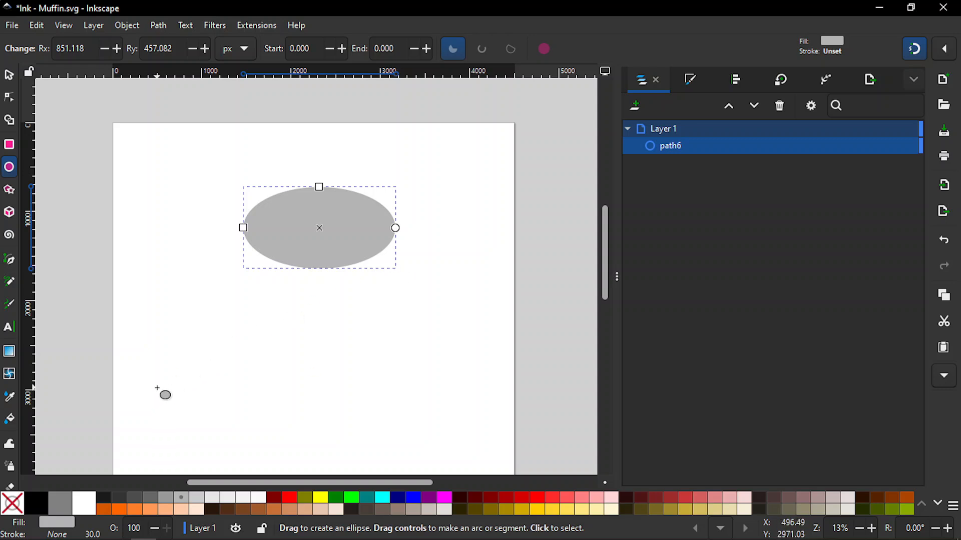
pyautogui.click(18, 506)
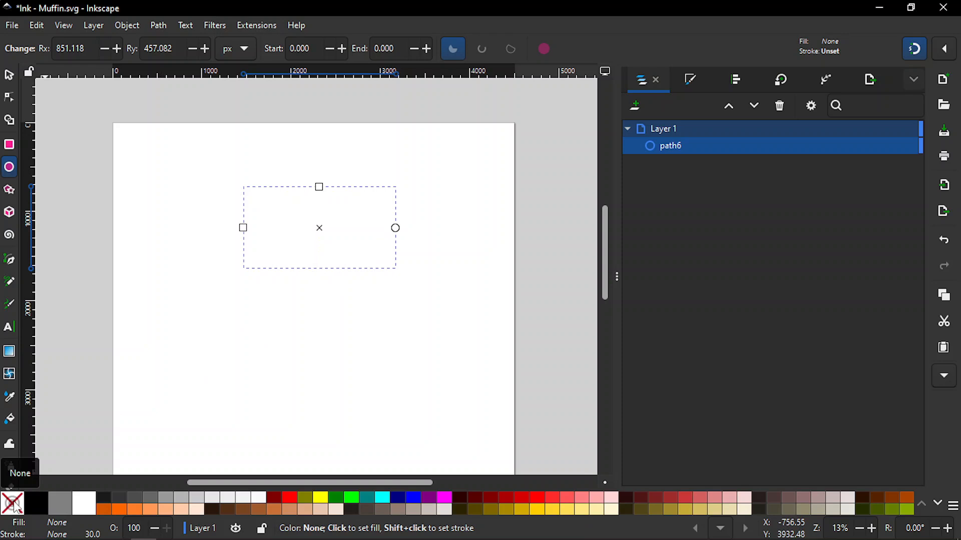
pyautogui.keyDown('shift'); pyautogui.click(38, 500); pyautogui.keyUp('shift')
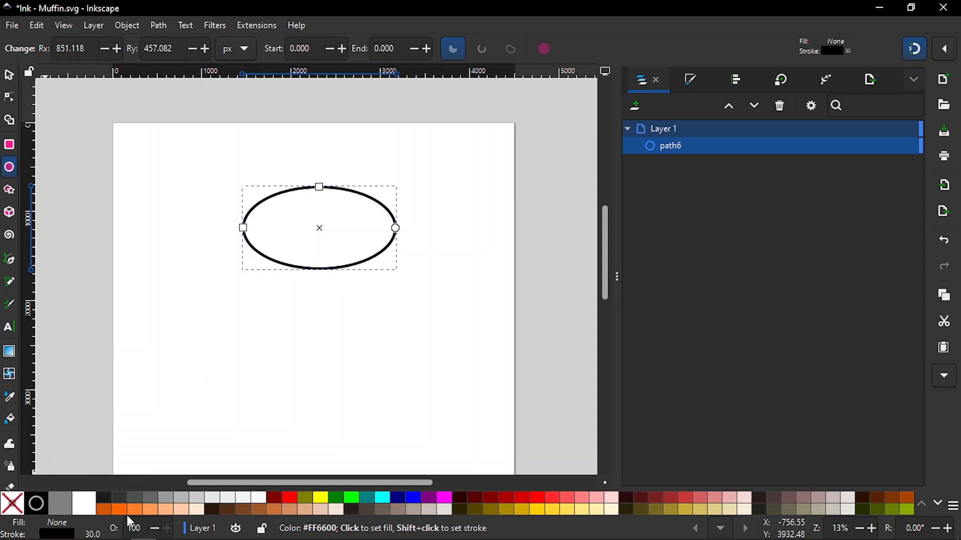
# Step: Set the ellipse's opacity to 50% and deselect it
pyautogui.click(146, 529)
pyautogui.press('BackSpace')
pyautogui.press('BackSpace')
pyautogui.press('BackSpace')
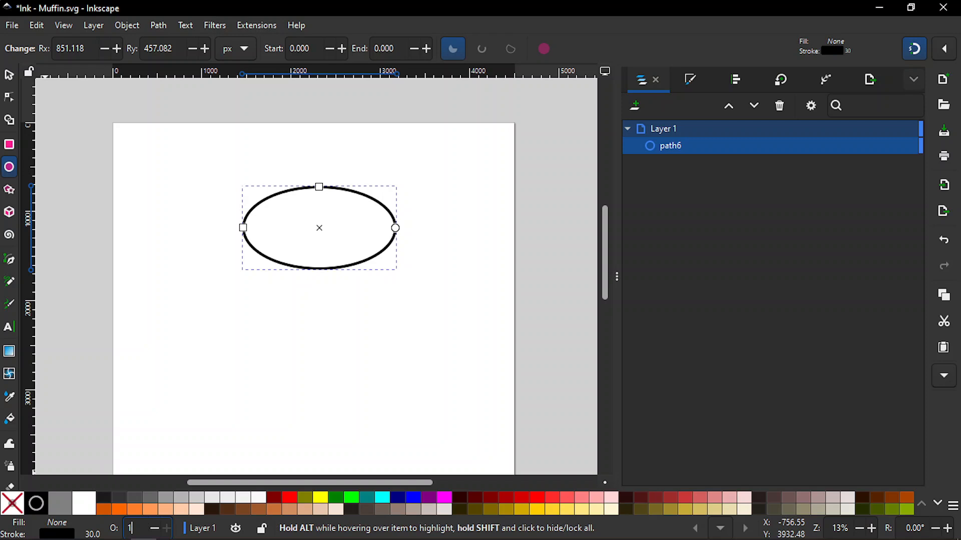
pyautogui.write('50')
pyautogui.press('Return')
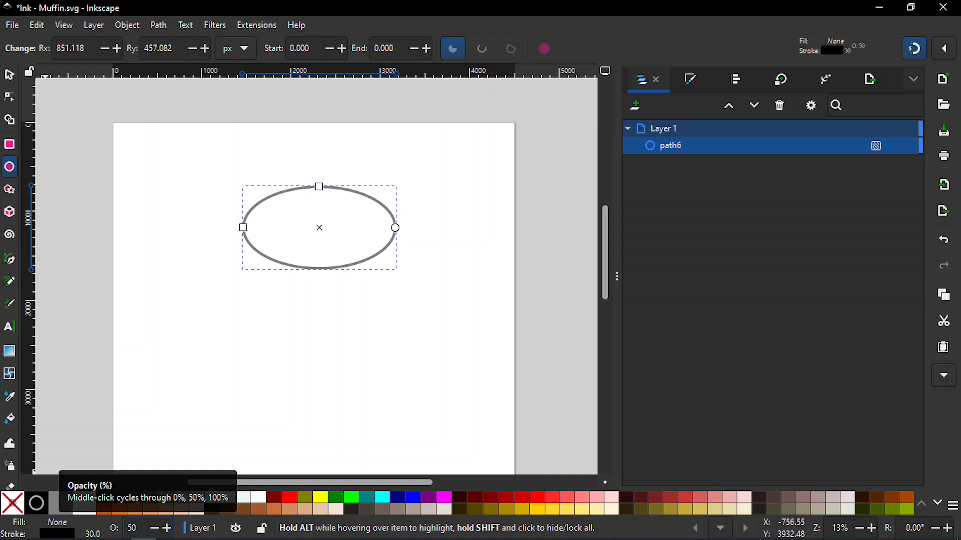
pyautogui.press('Escape')
# Step: Select the ellipse and check its stroke style and the scaling behaviour options
pyautogui.press('s')
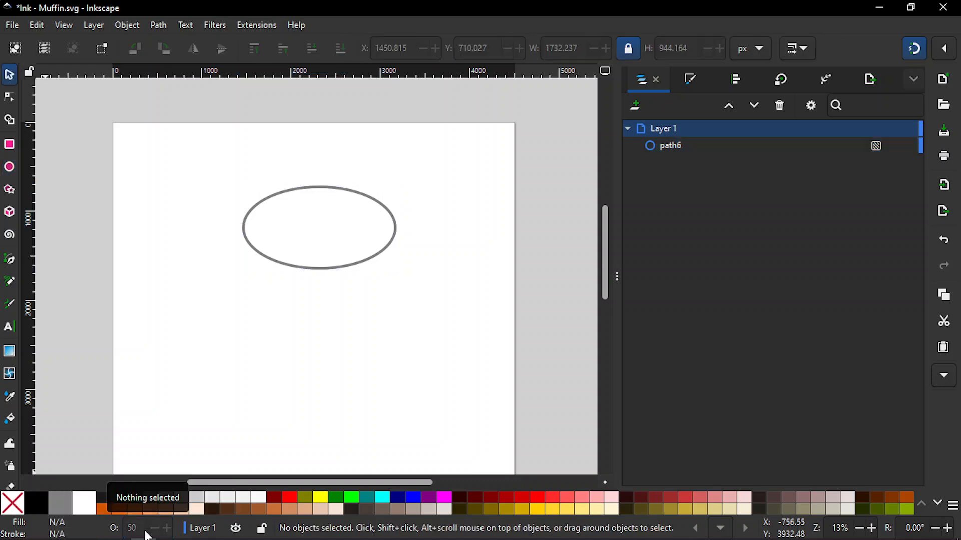
pyautogui.click(307, 269)
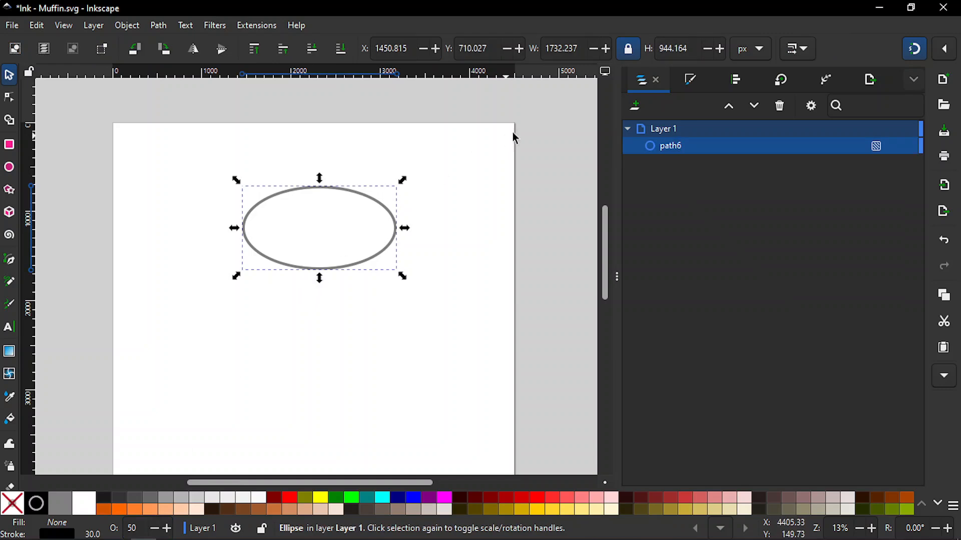
pyautogui.click(692, 82)
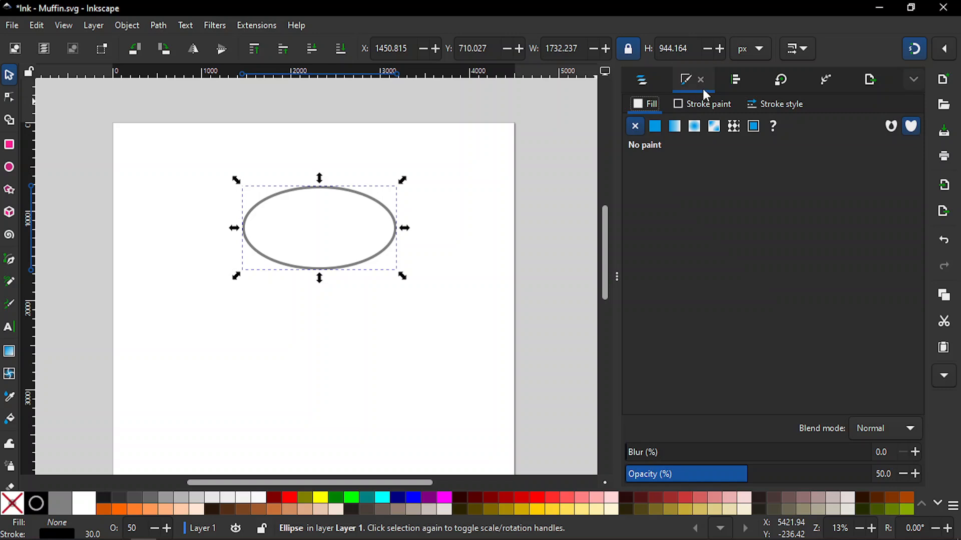
pyautogui.click(752, 108)
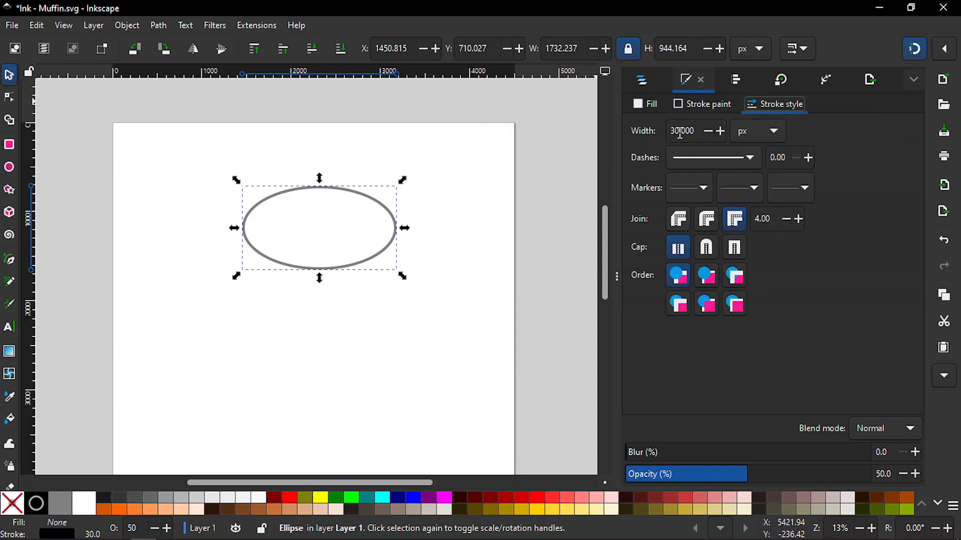
pyautogui.click(799, 52)
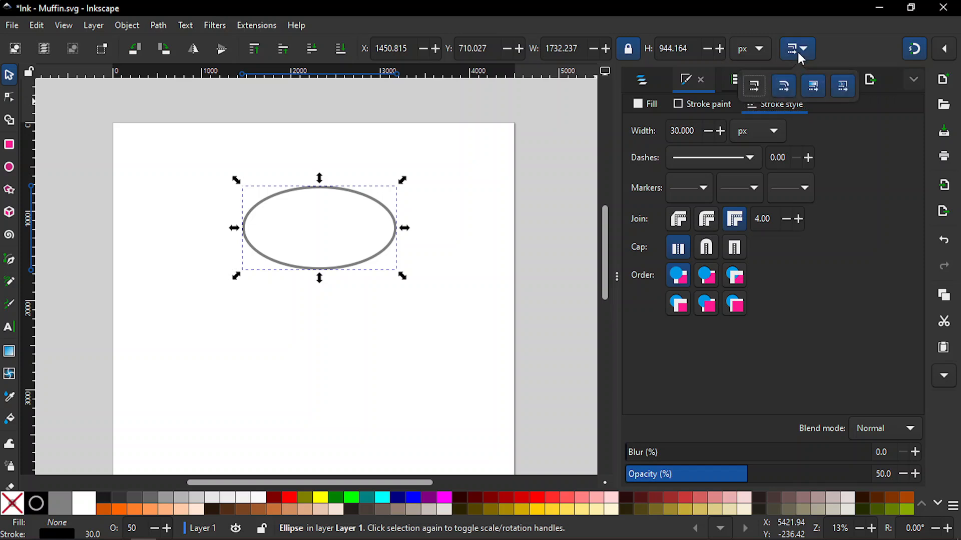
pyautogui.click(866, 44)
# Step: Unlock the width-to-height ratio and set the ellipse's width to 1200 px
pyautogui.click(629, 50)
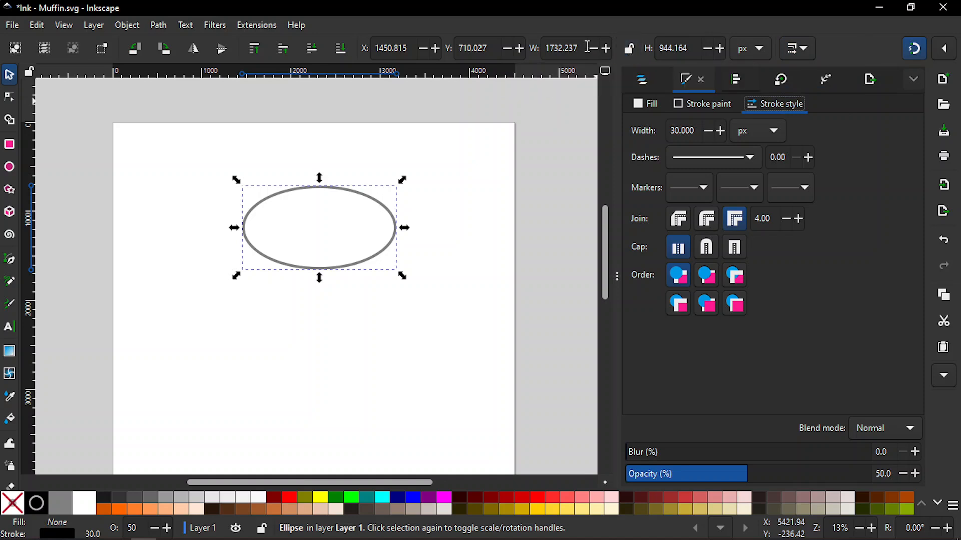
pyautogui.click(587, 46)
pyautogui.doubleClick(587, 46)
pyautogui.write('1200')
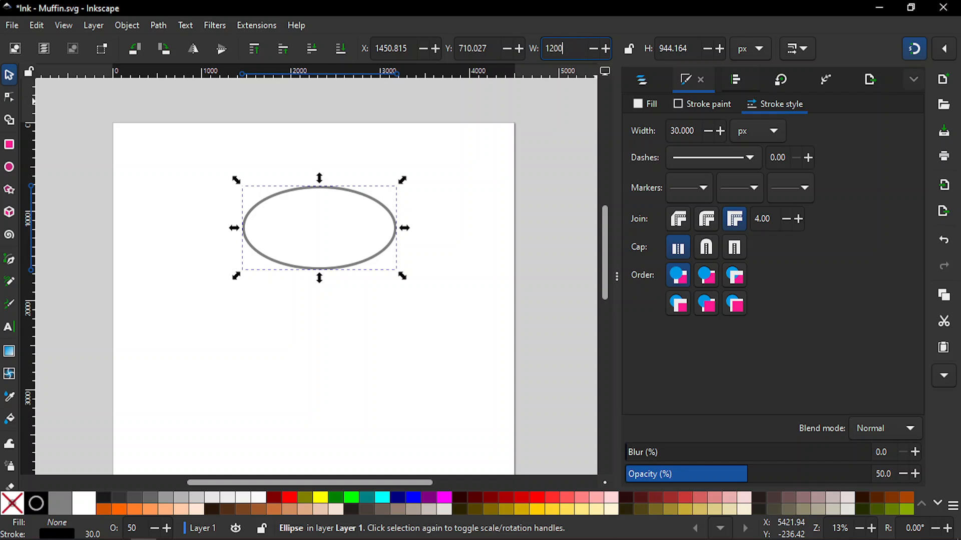
pyautogui.press('Return')
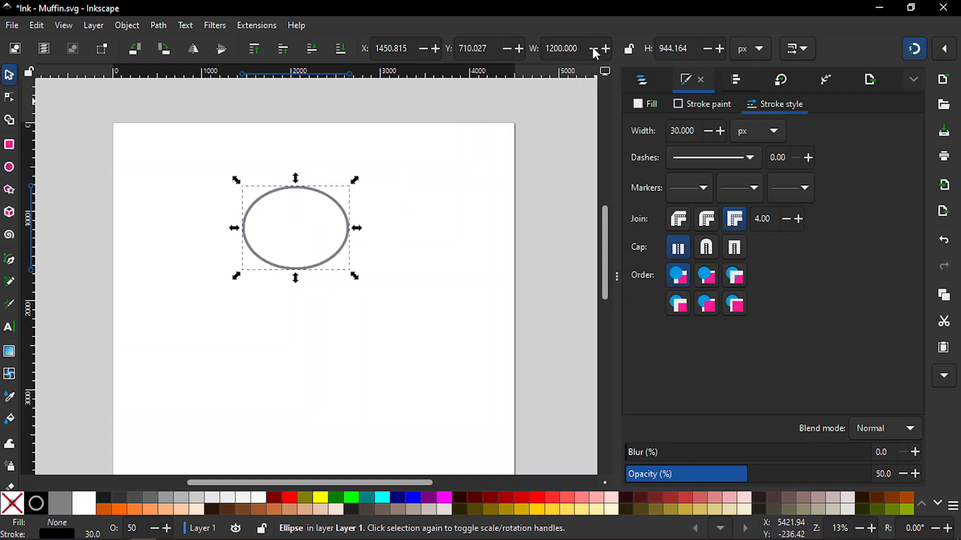
# Step: Set the ellipse's height to 1000 px
pyautogui.click(690, 45)
pyautogui.doubleClick(690, 45)
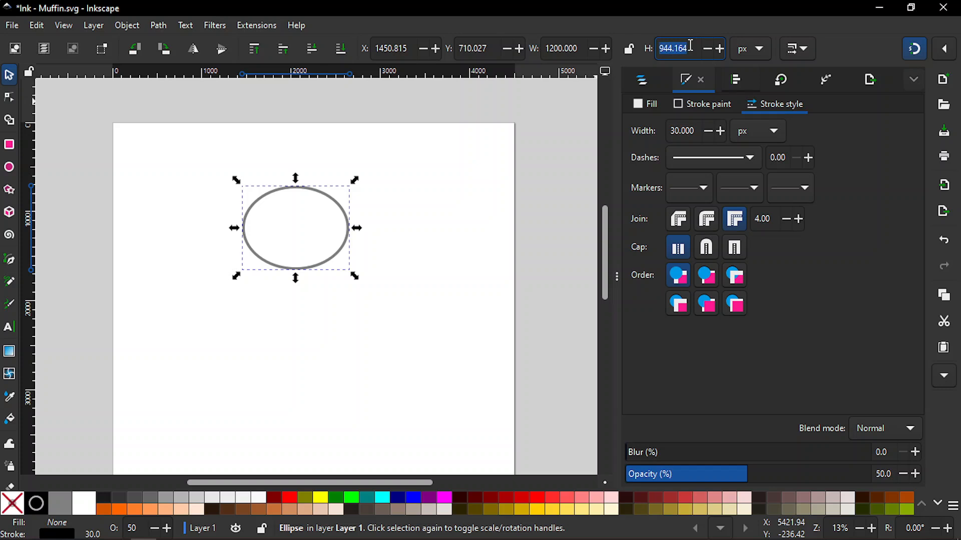
pyautogui.write('1000')
pyautogui.press('Return')
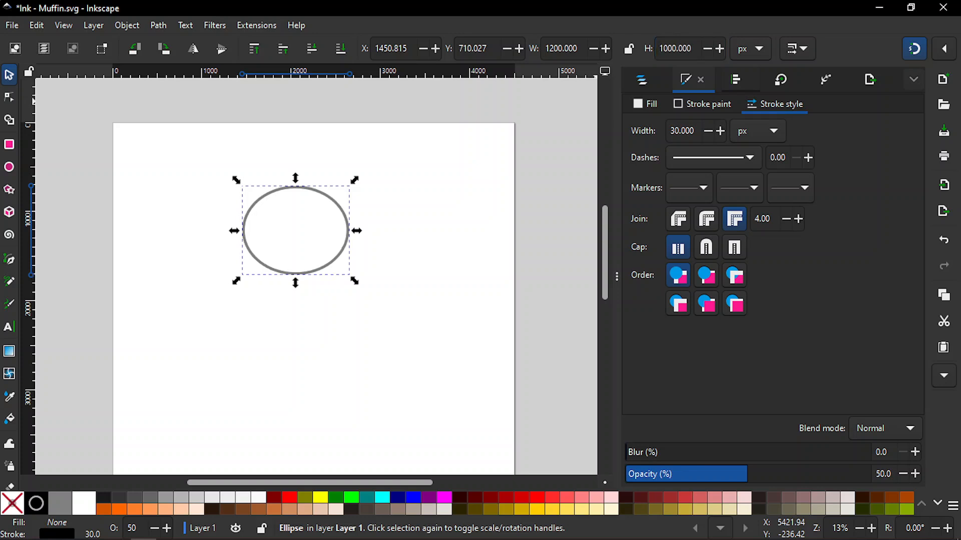
# Step: Set the ellipse's height to 800 px
pyautogui.click(699, 49)
pyautogui.press('BackSpace')
pyautogui.press('BackSpace')
pyautogui.press('BackSpace')
pyautogui.press('BackSpace')
pyautogui.press('BackSpace')
pyautogui.press('BackSpace')
pyautogui.press('BackSpace')
pyautogui.press('BackSpace')
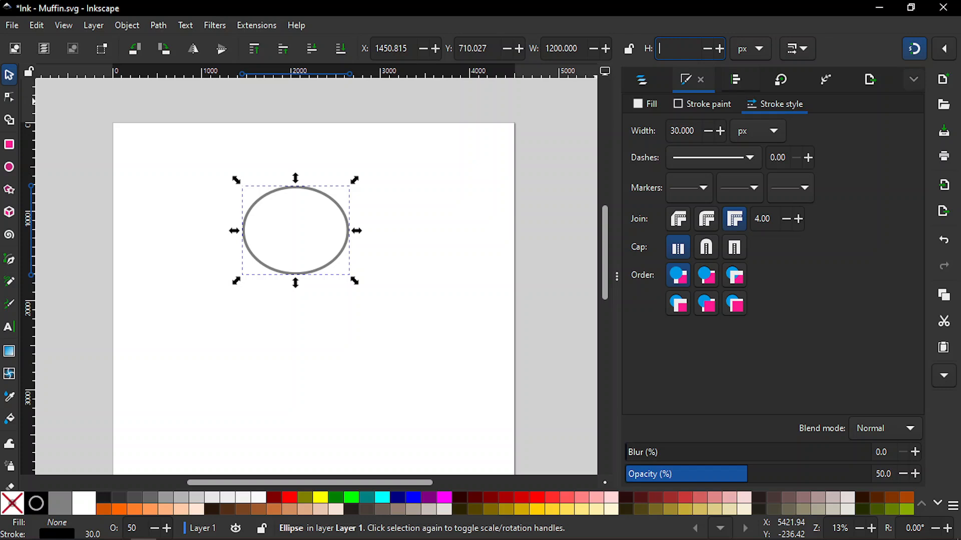
pyautogui.write('800')
pyautogui.press('Return')
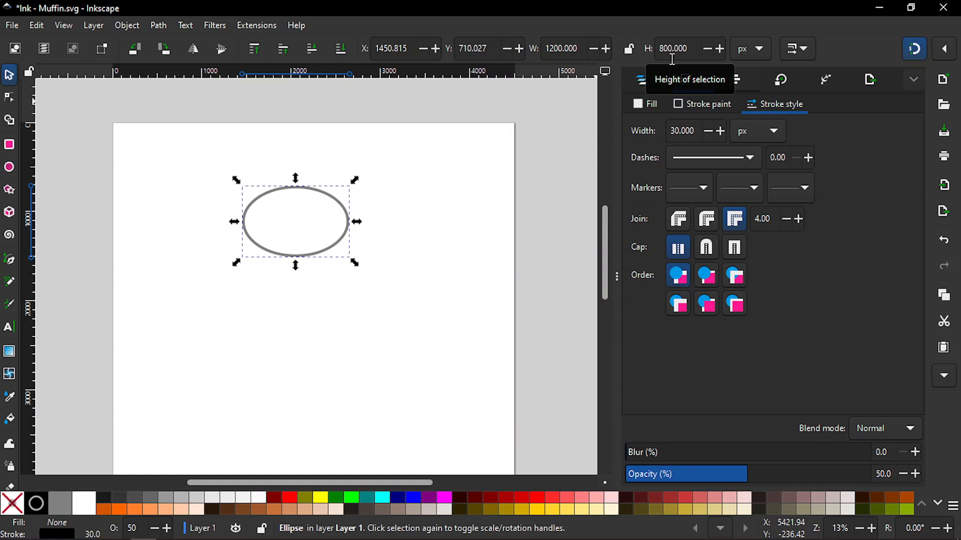
# Step: Reselect the ellipse and lock its width-to-height ratio again
pyautogui.click(469, 202)
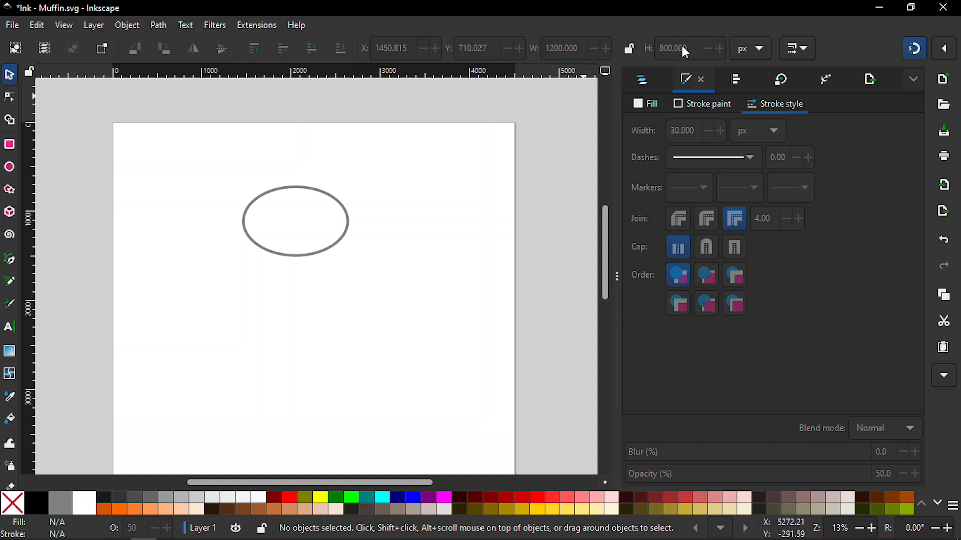
pyautogui.click(349, 231)
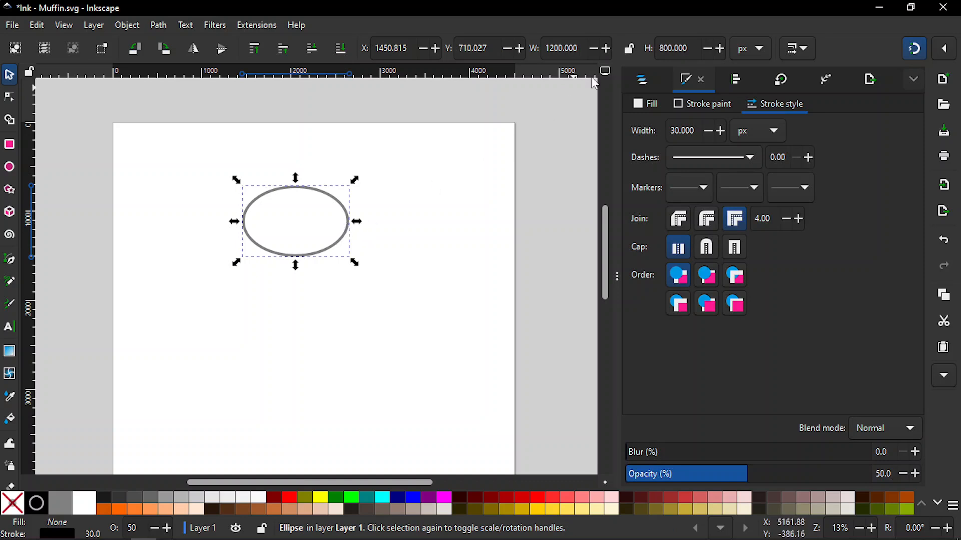
pyautogui.click(628, 49)
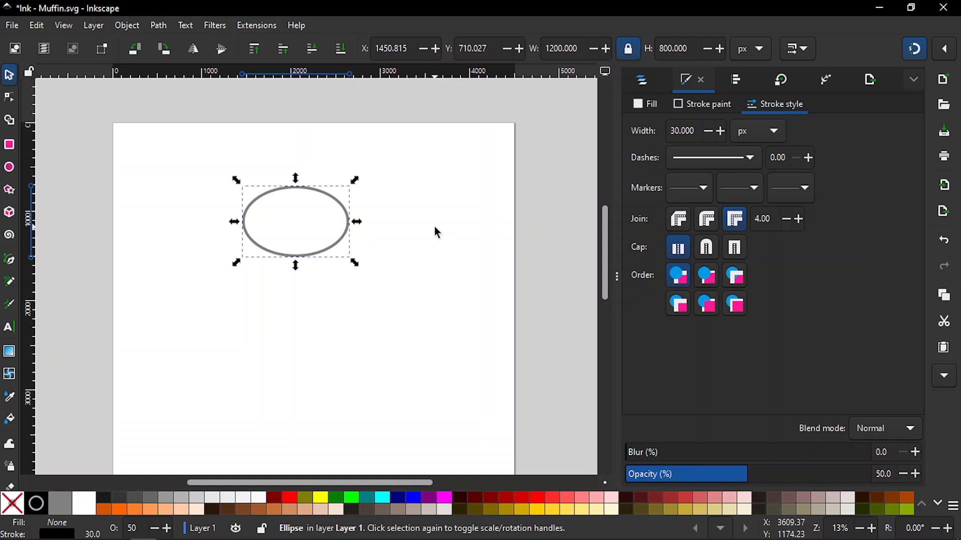
# Step: Duplicate the ellipse and scale the copy proportionally about its center to about 866 by 577 px
pyautogui.press('+')
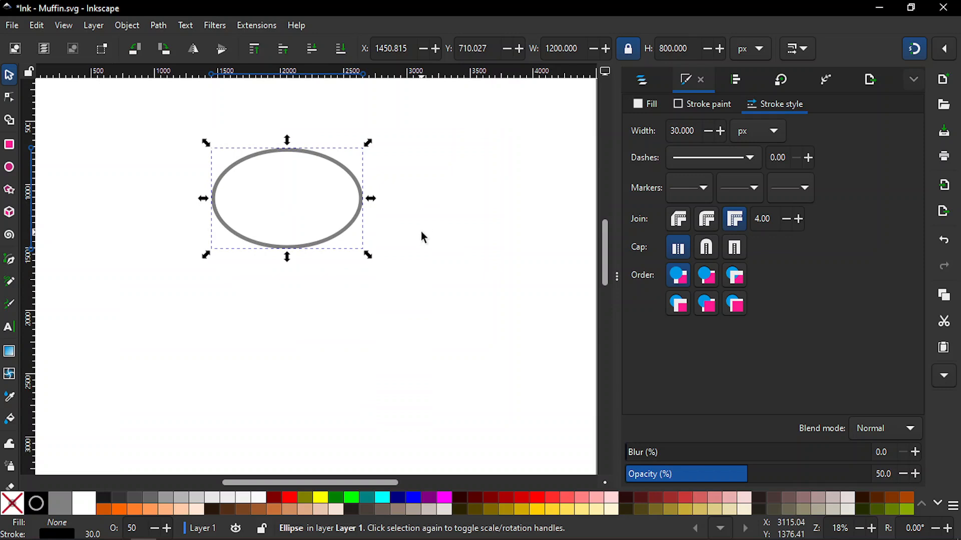
pyautogui.press('-')
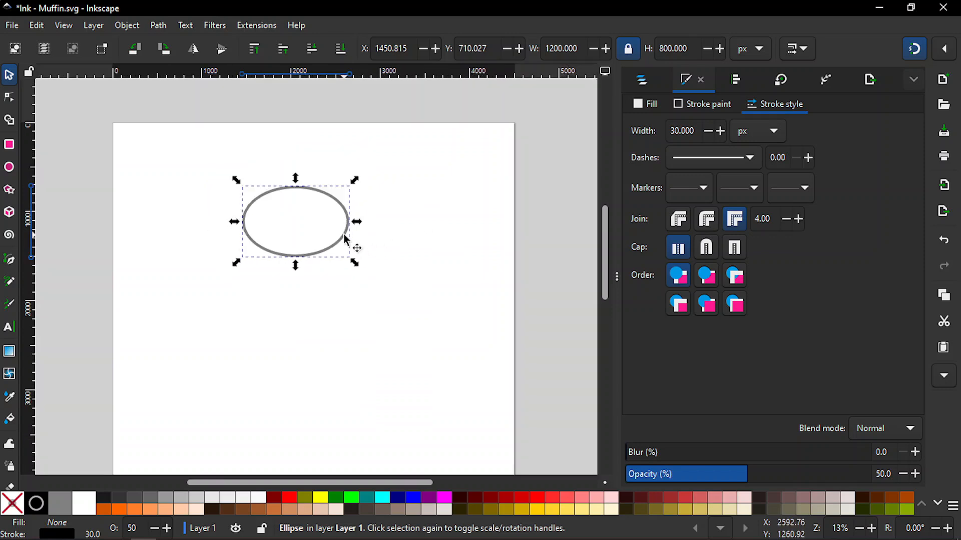
pyautogui.press('ctrl')
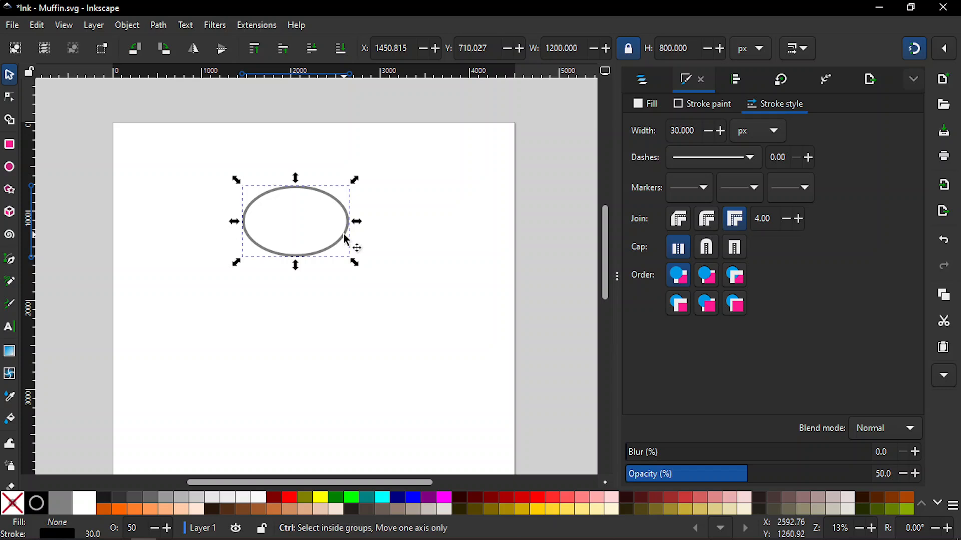
pyautogui.hotkey('ctrl', 'd')
pyautogui.scroll(1, 346, 239)
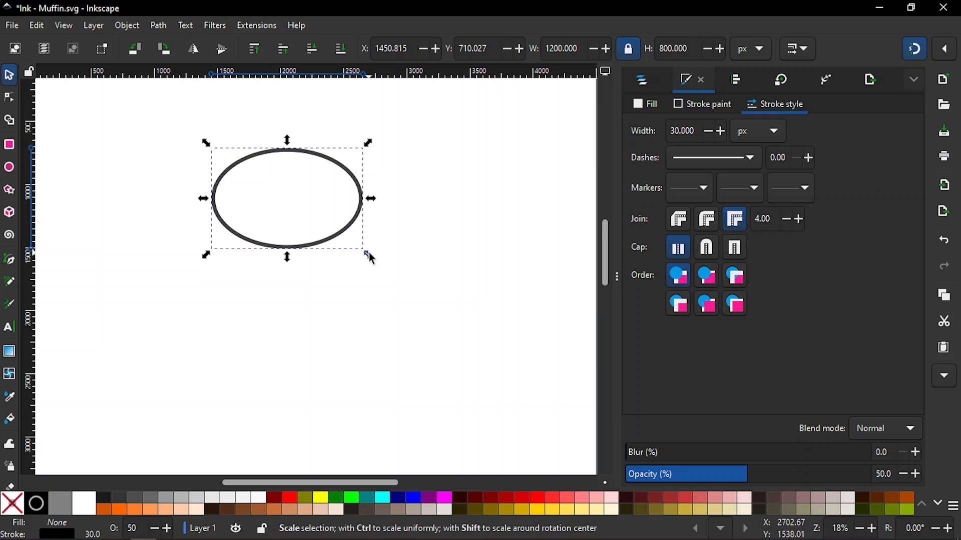
pyautogui.moveTo(368, 256); pyautogui.dragTo(347, 250)
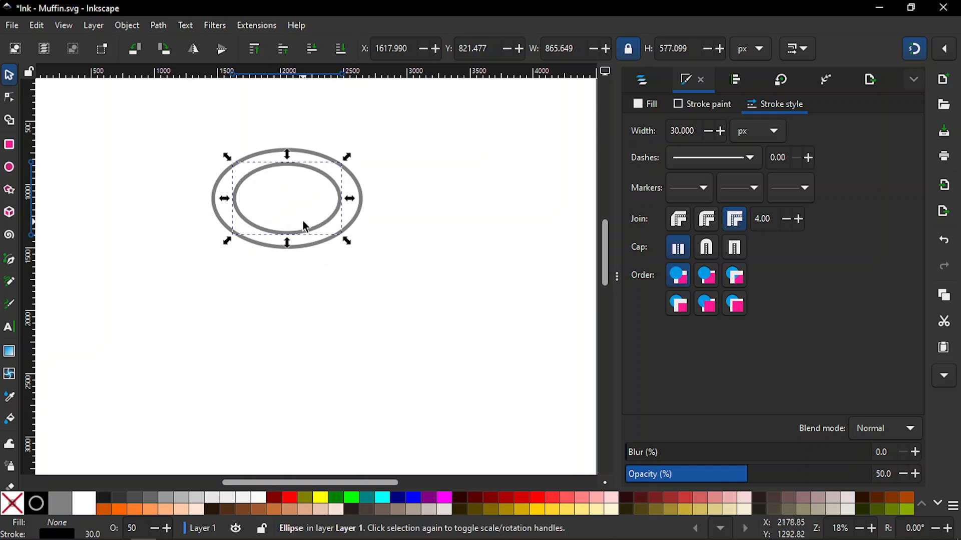
# Step: Move the smaller ellipse straight down about 1400 px below the larger one and deselect it
pyautogui.moveTo(304, 236); pyautogui.dragTo(288, 411)
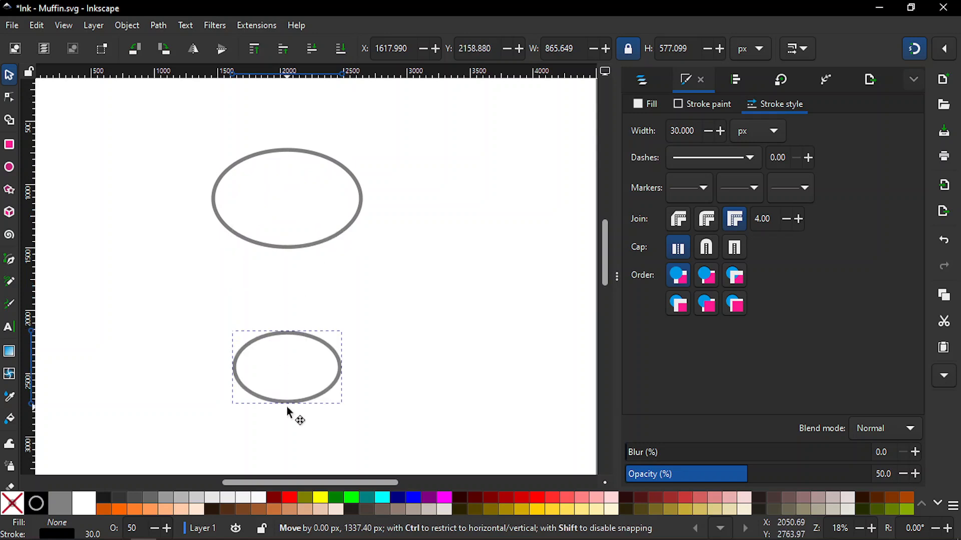
pyautogui.moveTo(288, 411); pyautogui.dragTo(287, 418)
pyautogui.click(445, 299)
pyautogui.scroll(-3, 445, 299)
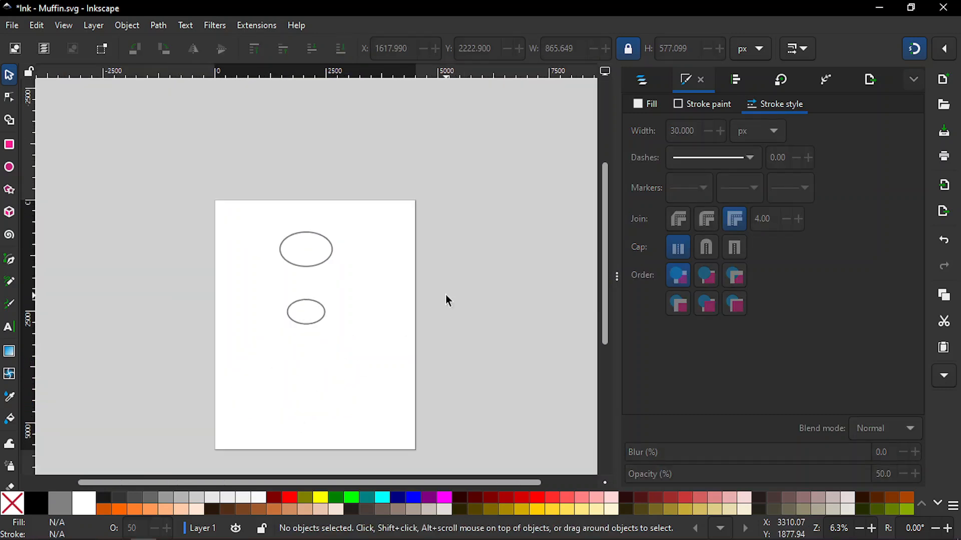
pyautogui.press('+')
pyautogui.press('+')
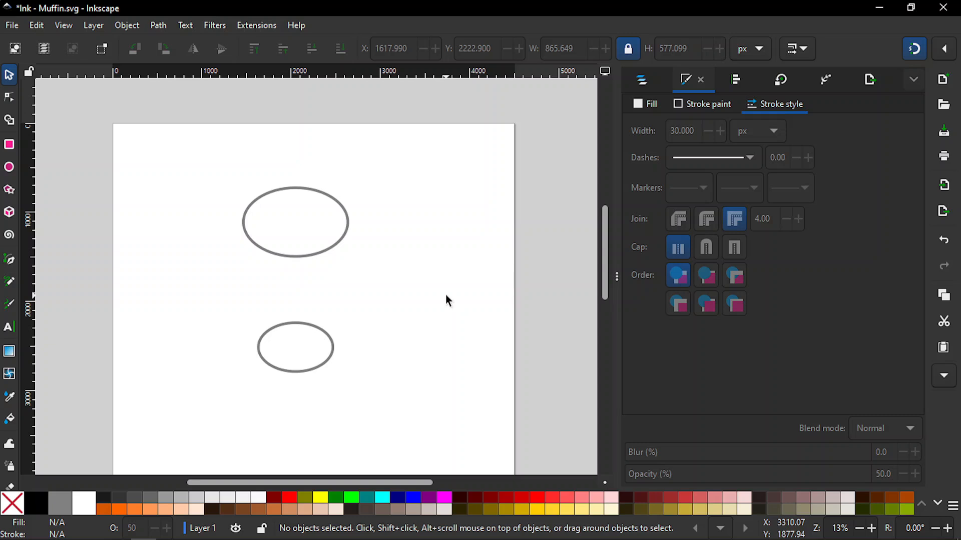
pyautogui.press('+')
pyautogui.press('-')
pyautogui.moveTo(915, 49)
pyautogui.press('+')
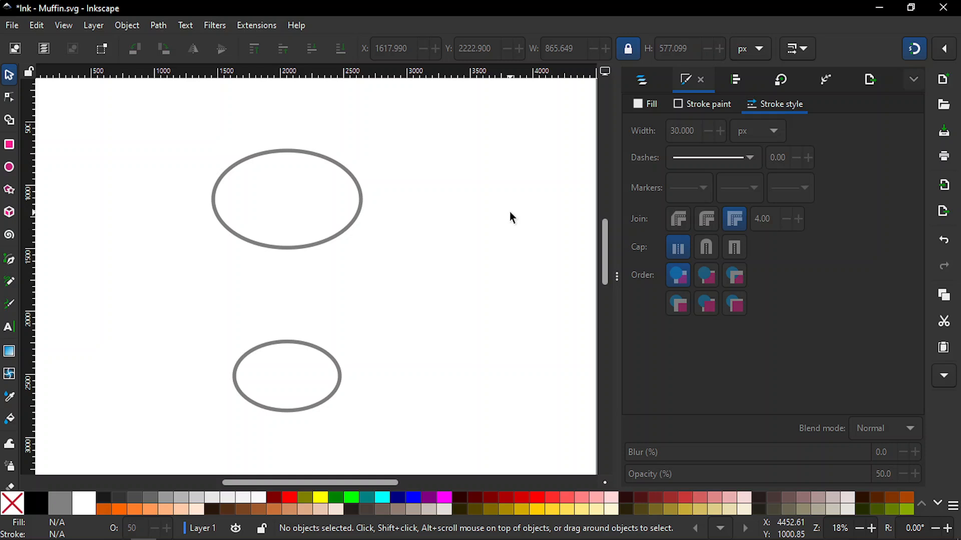
pyautogui.press('b')
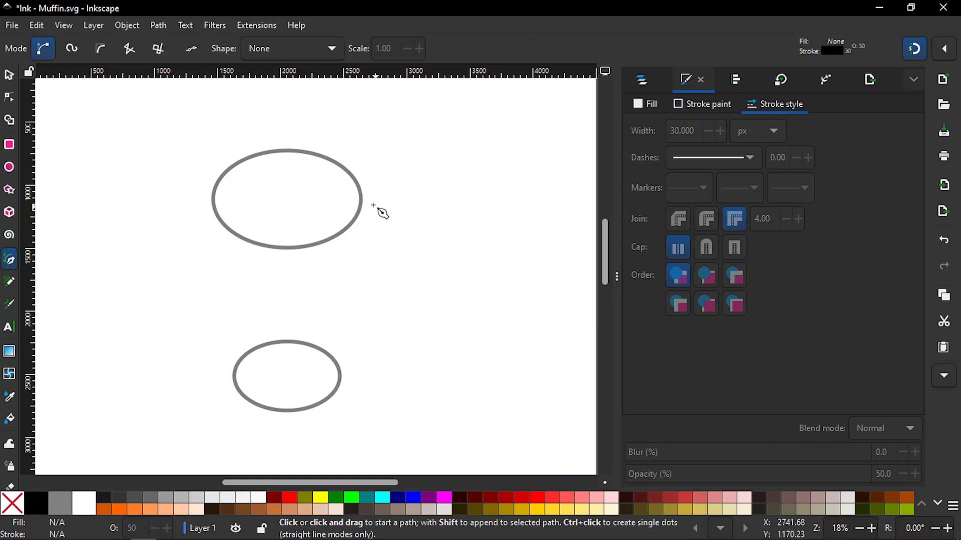
pyautogui.moveTo(361, 199); pyautogui.dragTo(456, 199)
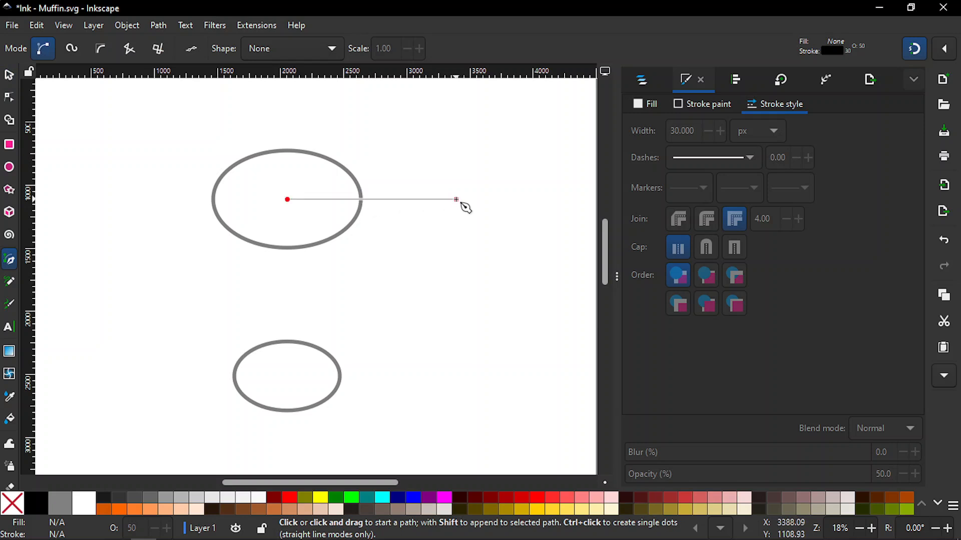
pyautogui.press('s')
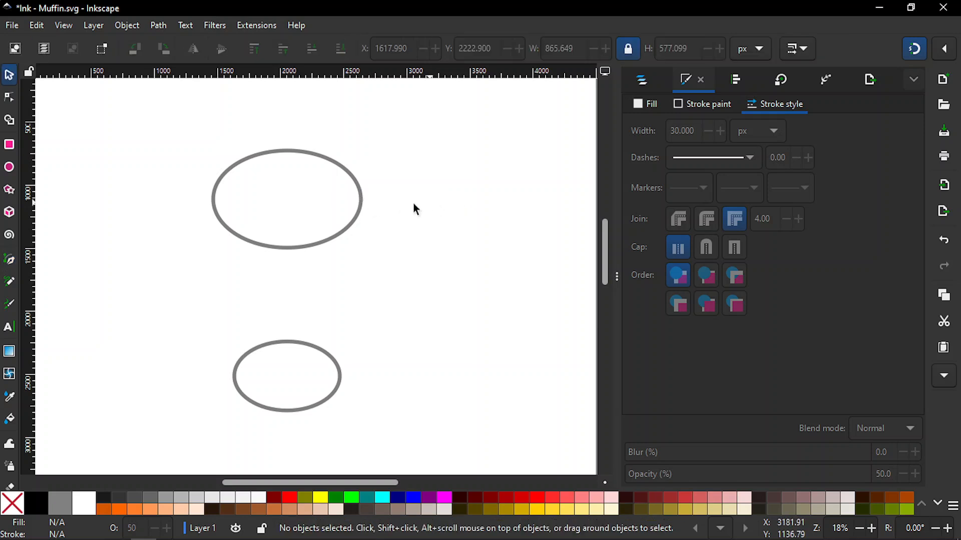
# Step: Select both ellipses, convert them from objects to paths, and deselect them
pyautogui.click(358, 216)
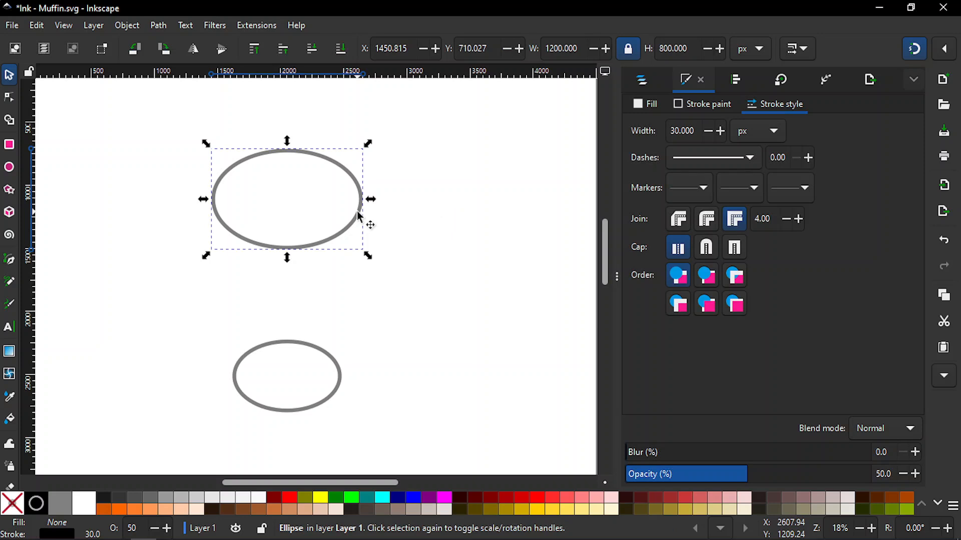
pyautogui.keyDown('shift'); pyautogui.click(336, 368); pyautogui.keyUp('shift')
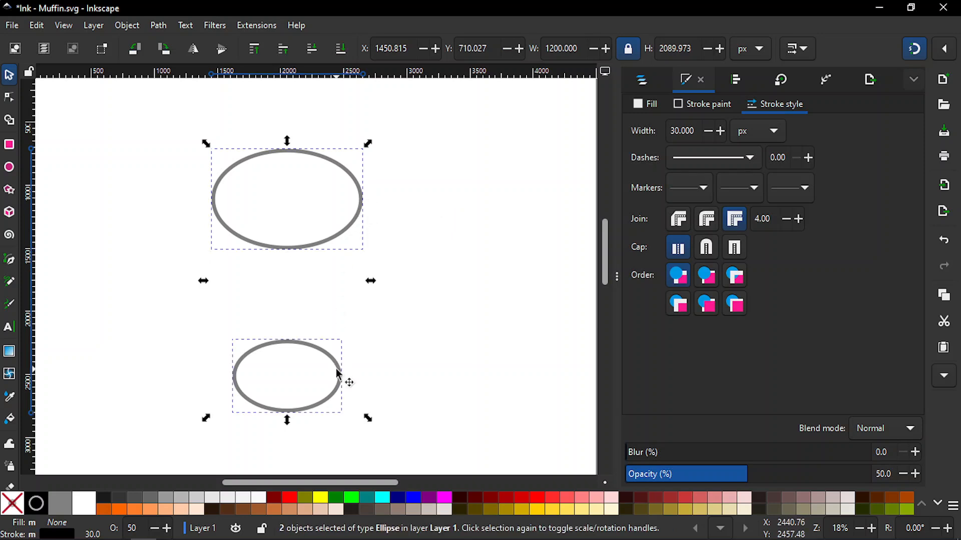
pyautogui.click(163, 24)
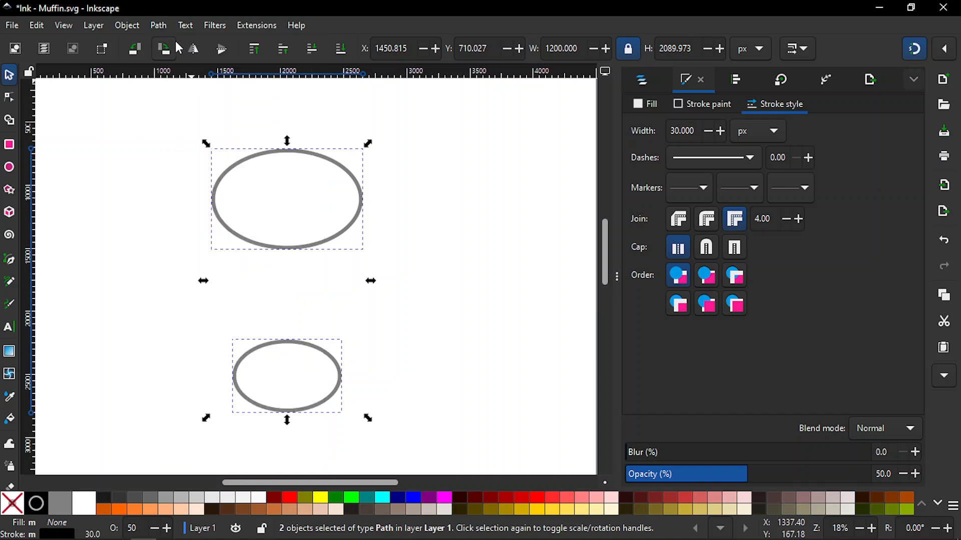
pyautogui.click(436, 158)
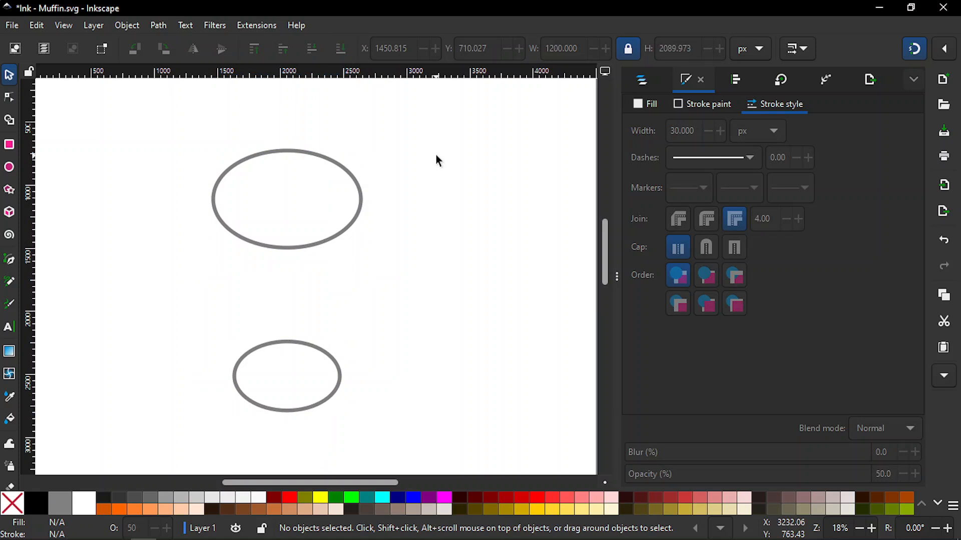
# Step: Draw a straight side line with the Pen tool from the large ellipse's rightmost node to the small ellipse's rightmost node
pyautogui.press('b')
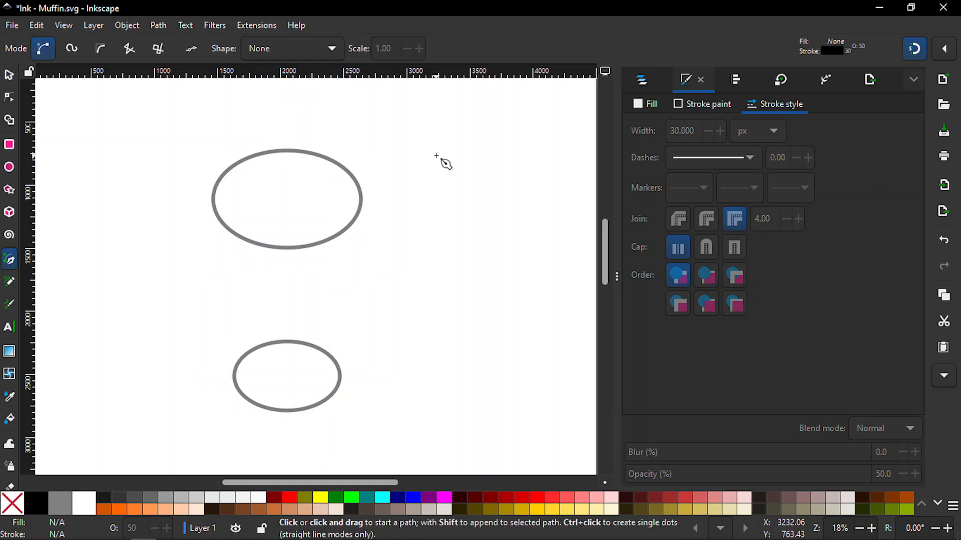
pyautogui.click(369, 205)
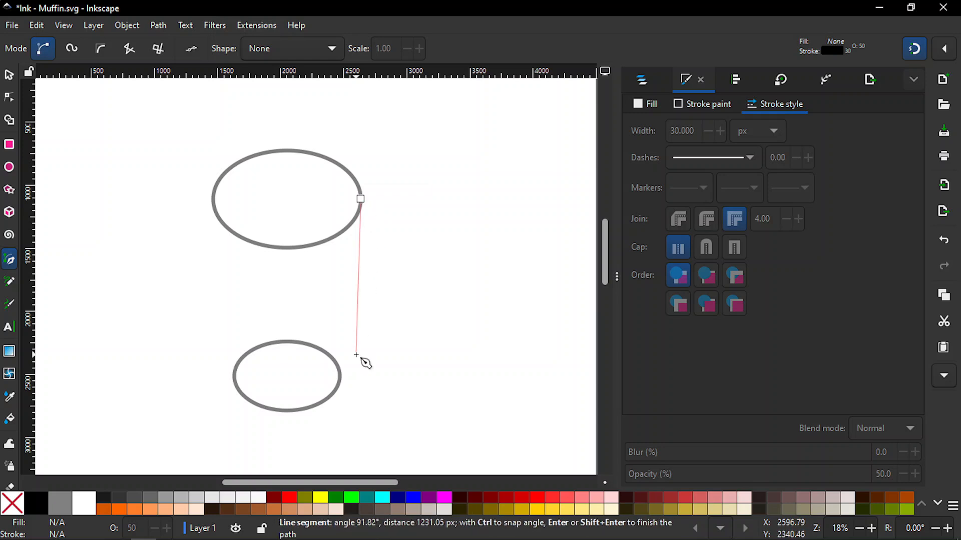
pyautogui.click(339, 387)
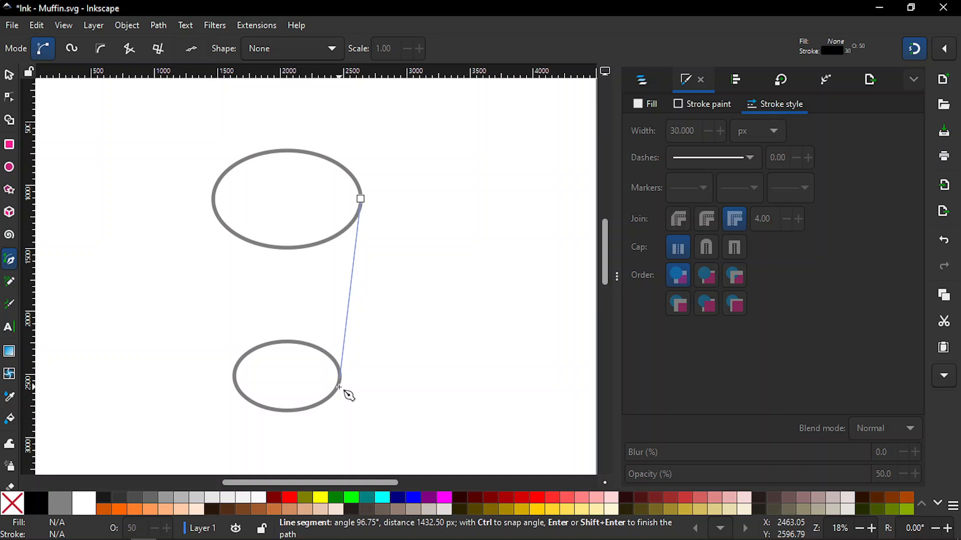
pyautogui.press('Return')
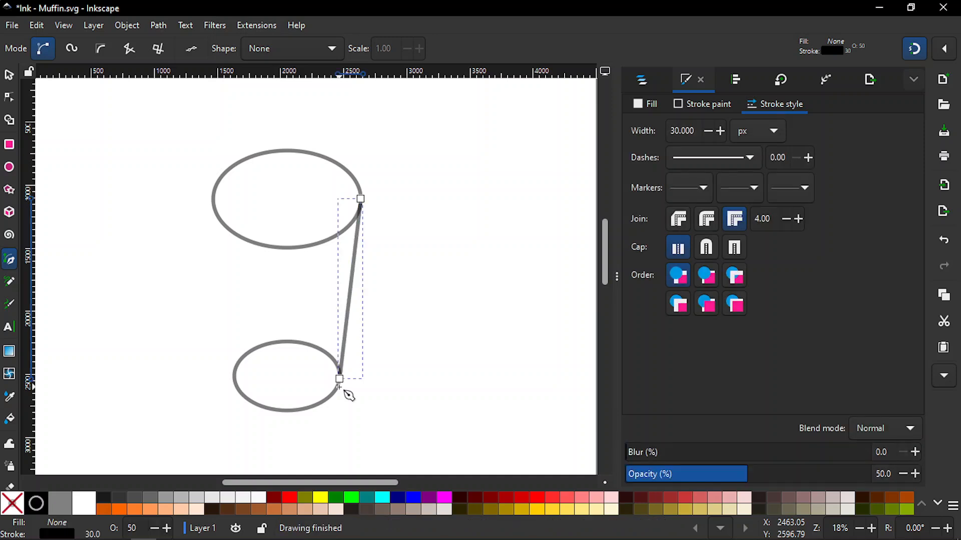
# Step: Draw the matching side line from the large ellipse's leftmost node to the small ellipse's leftmost node and deselect it
pyautogui.click(211, 200)
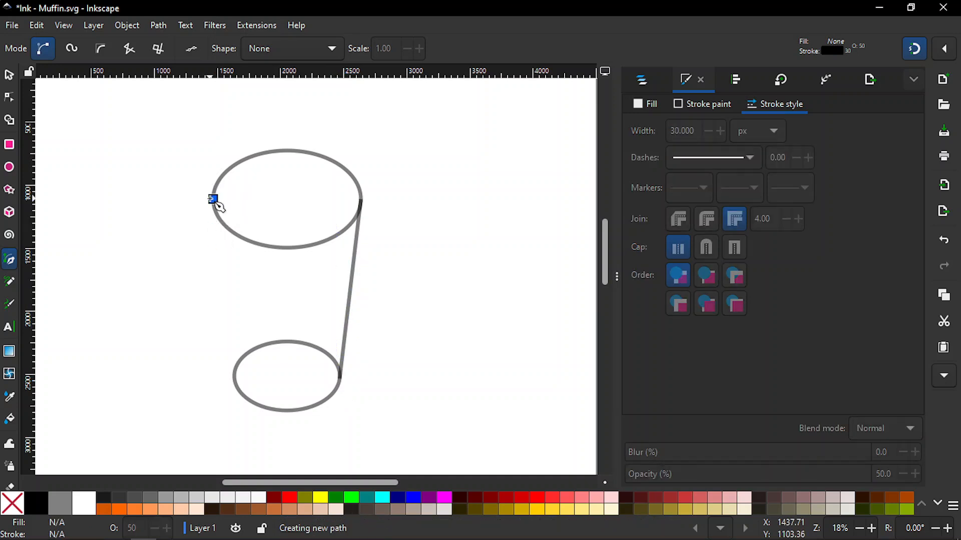
pyautogui.click(232, 392)
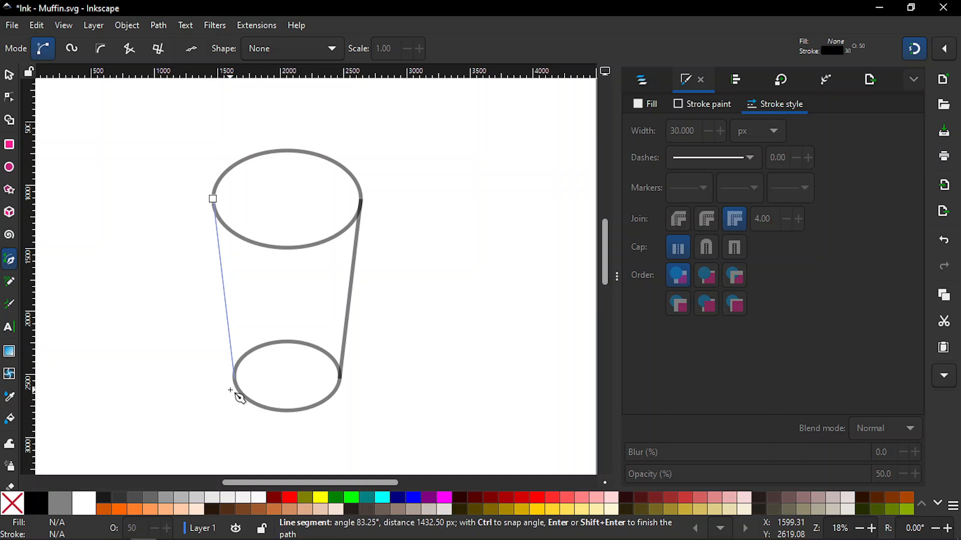
pyautogui.press('Return')
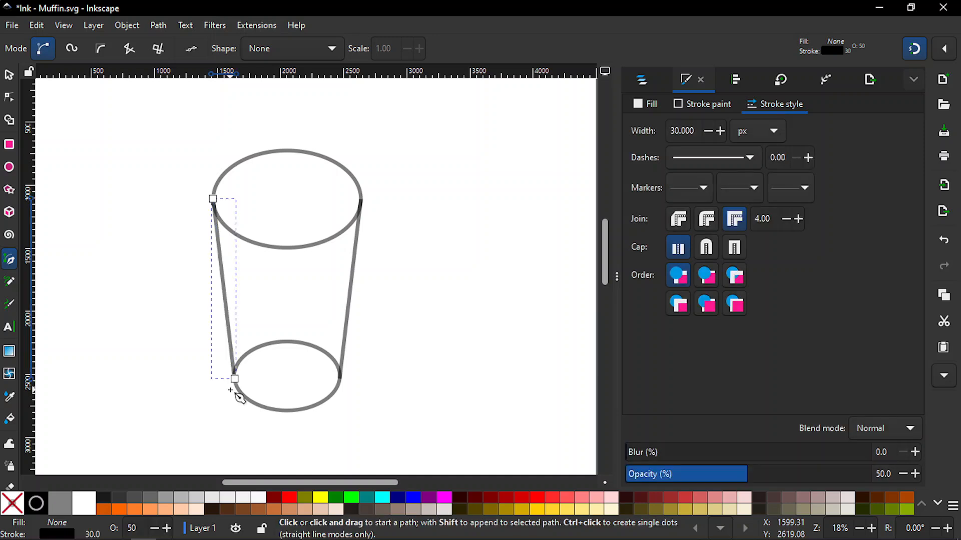
pyautogui.press('s')
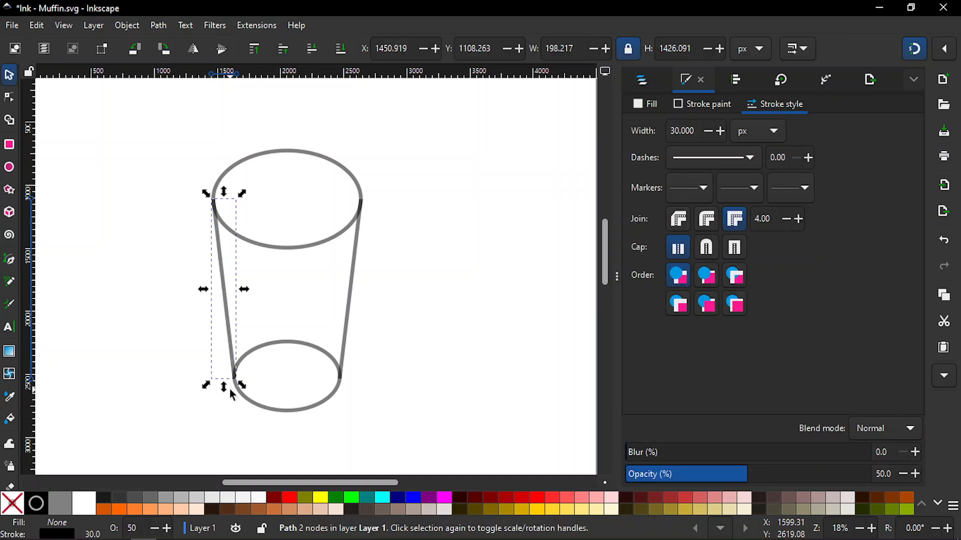
pyautogui.click(196, 421)
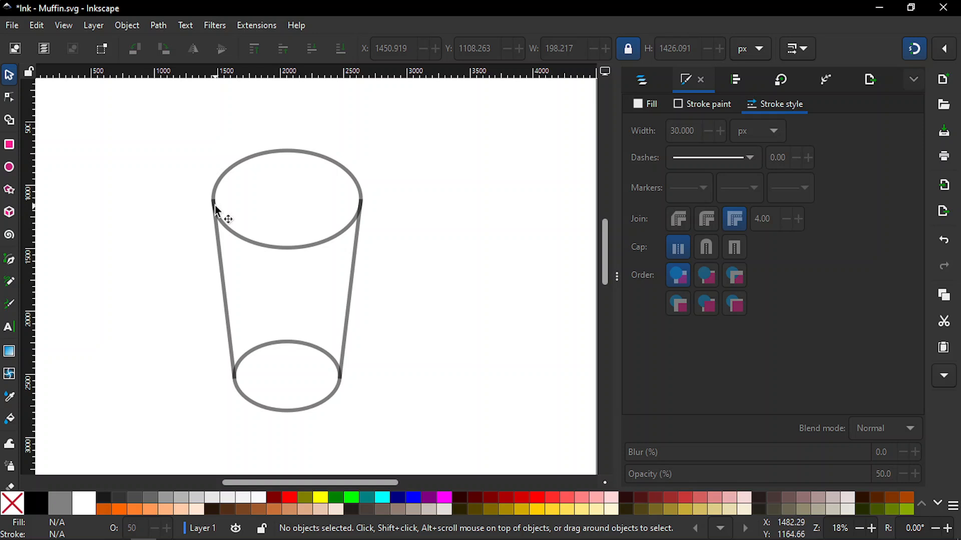
# Step: Move the left side line's upper end node down along the line to about X 1468, Y 1140 px and deselect it
pyautogui.press('z')
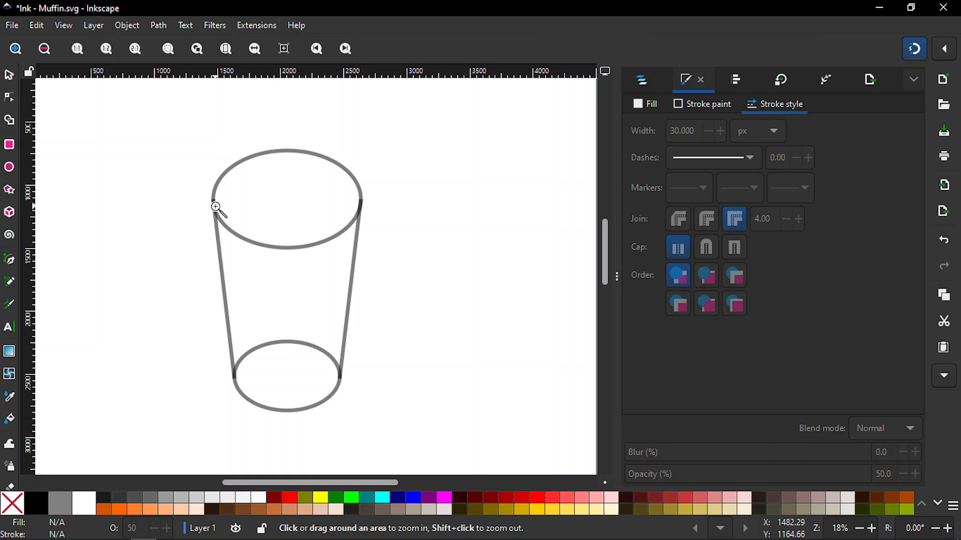
pyautogui.moveTo(205, 193); pyautogui.dragTo(245, 251)
pyautogui.moveTo(228, 124); pyautogui.dragTo(320, 239)
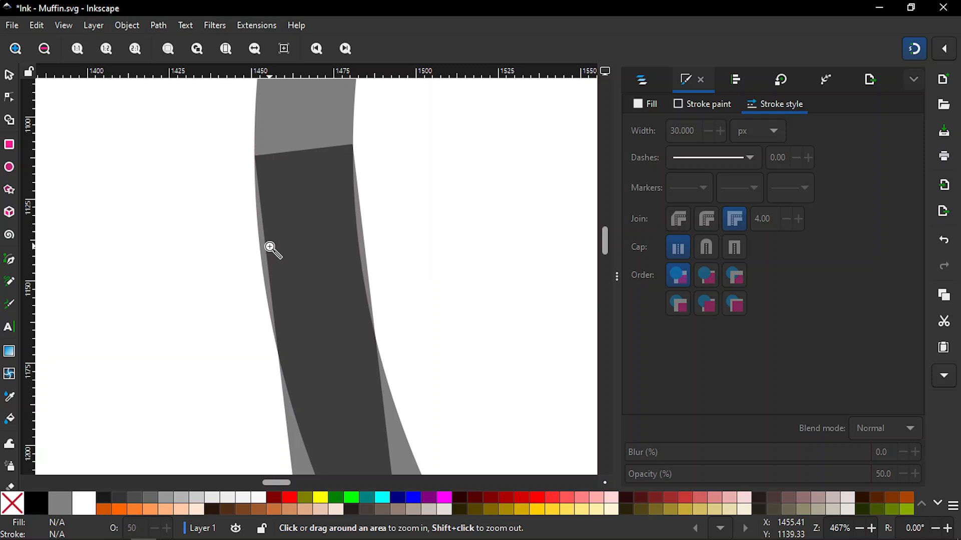
pyautogui.press('n')
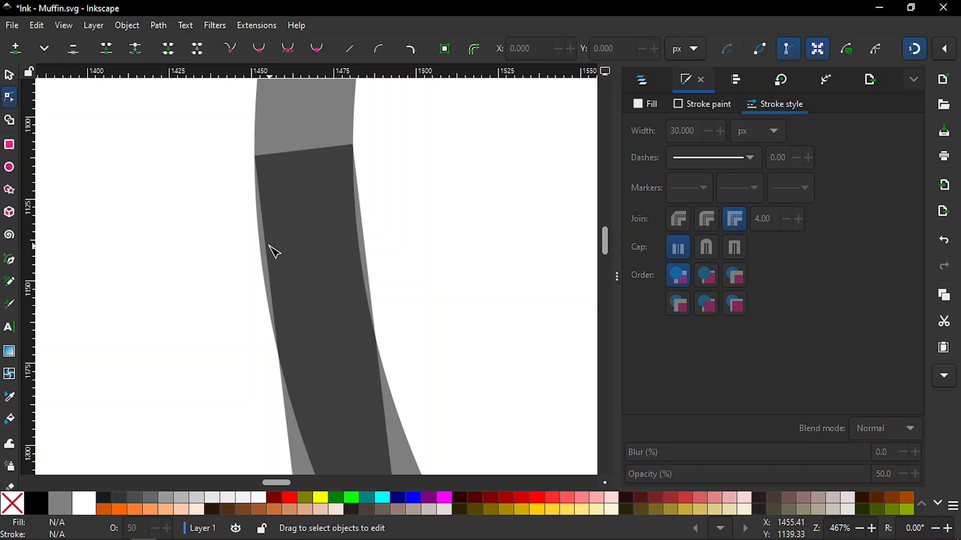
pyautogui.click(315, 278)
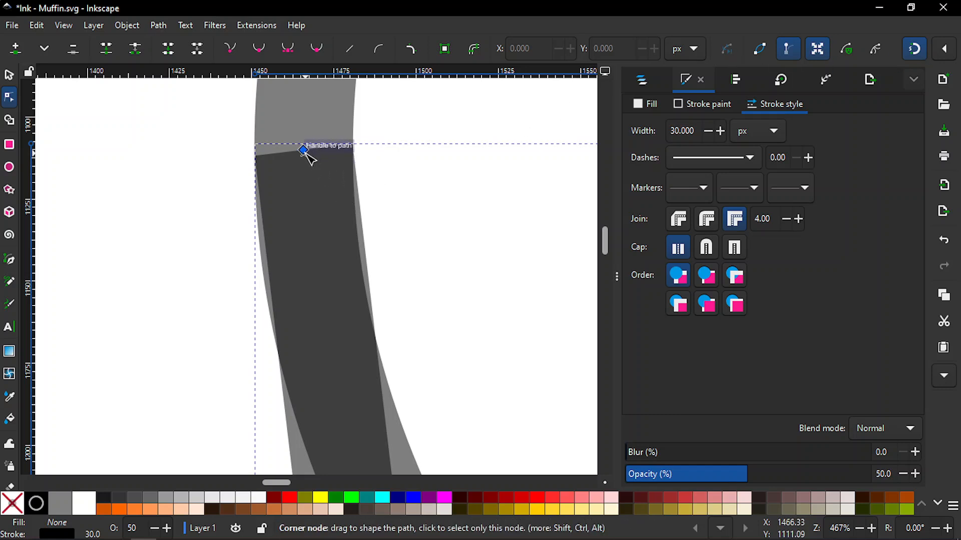
pyautogui.moveTo(306, 156); pyautogui.dragTo(314, 246)
pyautogui.click(184, 256)
# Step: Move the right side line's upper end node down along the line to about X 2634, Y 1140 px and deselect it
pyautogui.moveTo(275, 482); pyautogui.dragTo(328, 495)
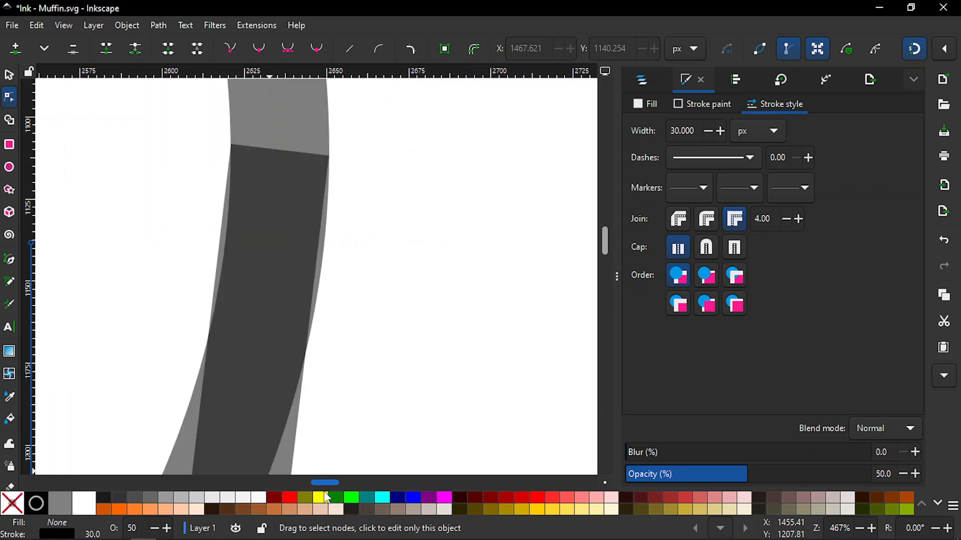
pyautogui.click(253, 323)
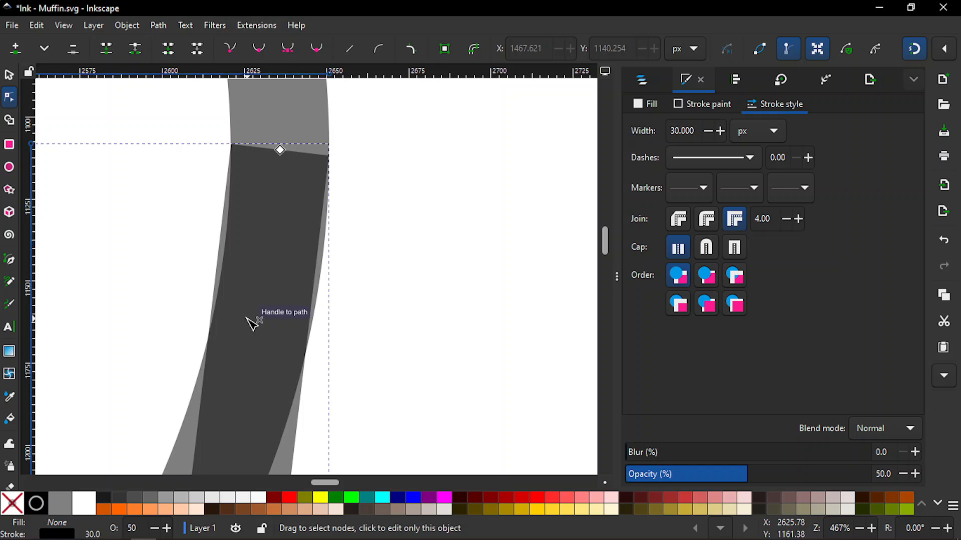
pyautogui.moveTo(280, 150); pyautogui.dragTo(268, 245)
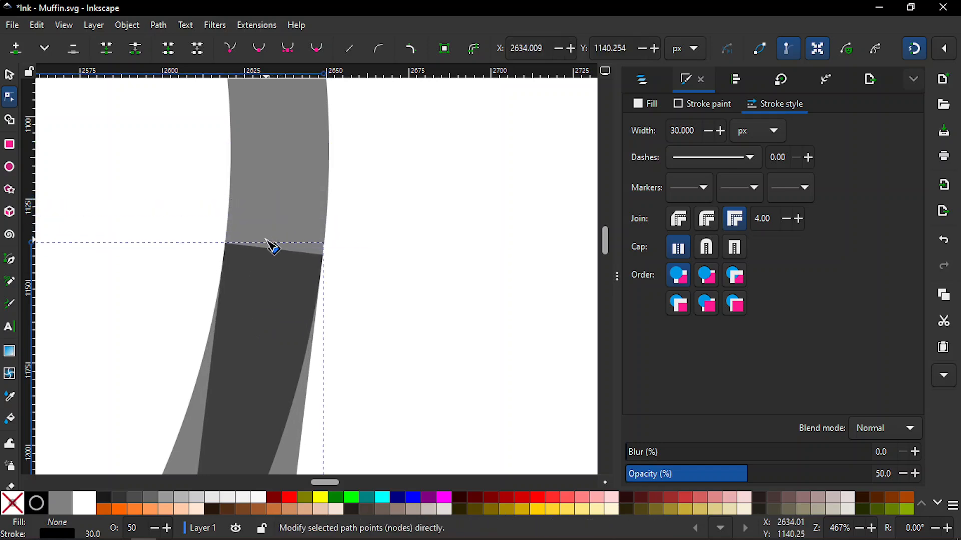
pyautogui.click(409, 262)
# Step: Draw a straight horizontal line across the small ellipse's lower part at about Y 2714 px, extending past both sides, and switch to node editing
pyautogui.press('-')
pyautogui.press('-')
pyautogui.press('-')
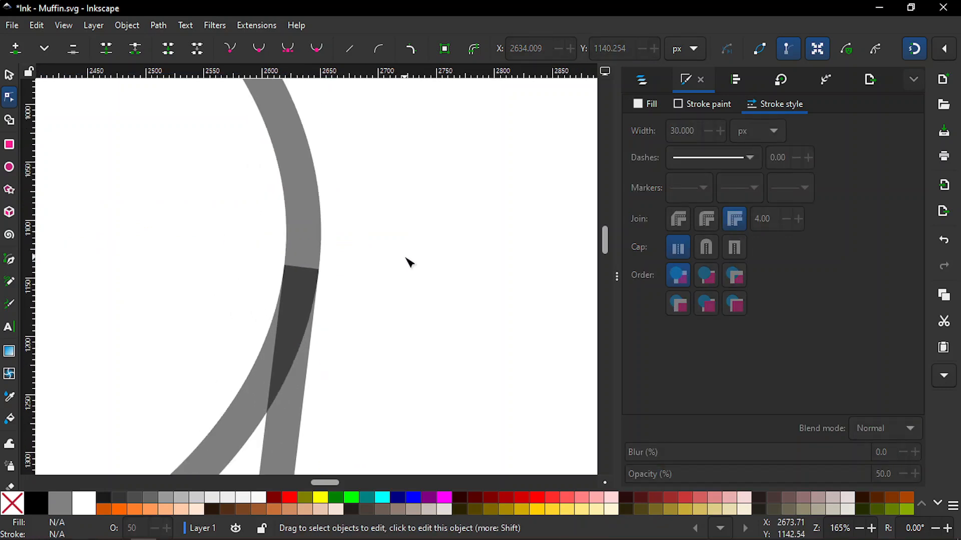
pyautogui.press('-')
pyautogui.press('-')
pyautogui.press('-')
pyautogui.press('-')
pyautogui.press('-')
pyautogui.press('-')
pyautogui.press('-')
pyautogui.press('-')
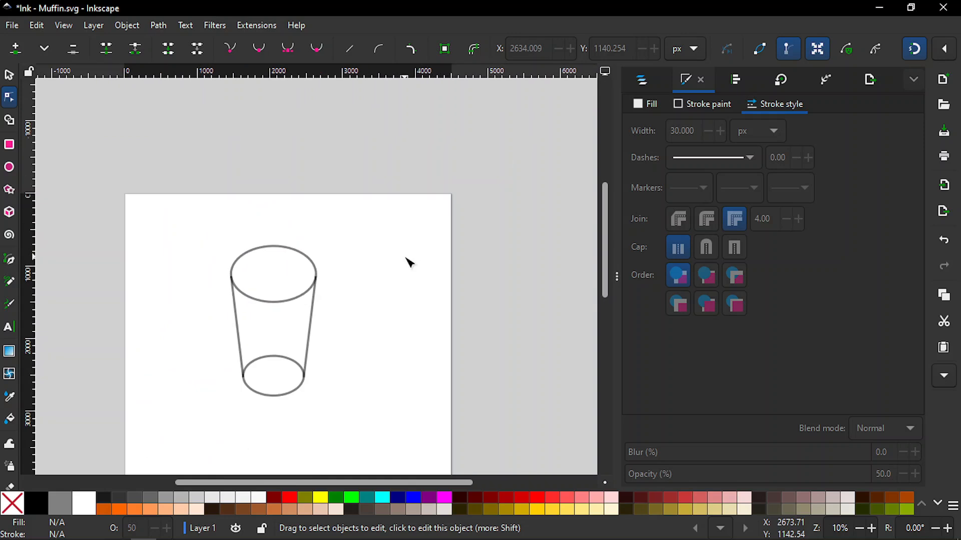
pyautogui.moveTo(373, 483); pyautogui.dragTo(346, 482)
pyautogui.press('+')
pyautogui.press('+')
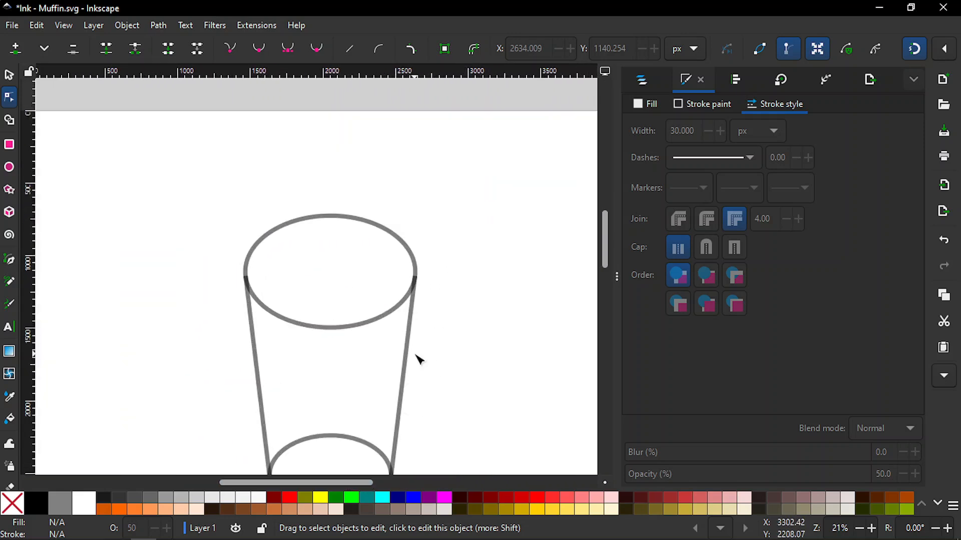
pyautogui.moveTo(604, 243); pyautogui.dragTo(603, 261)
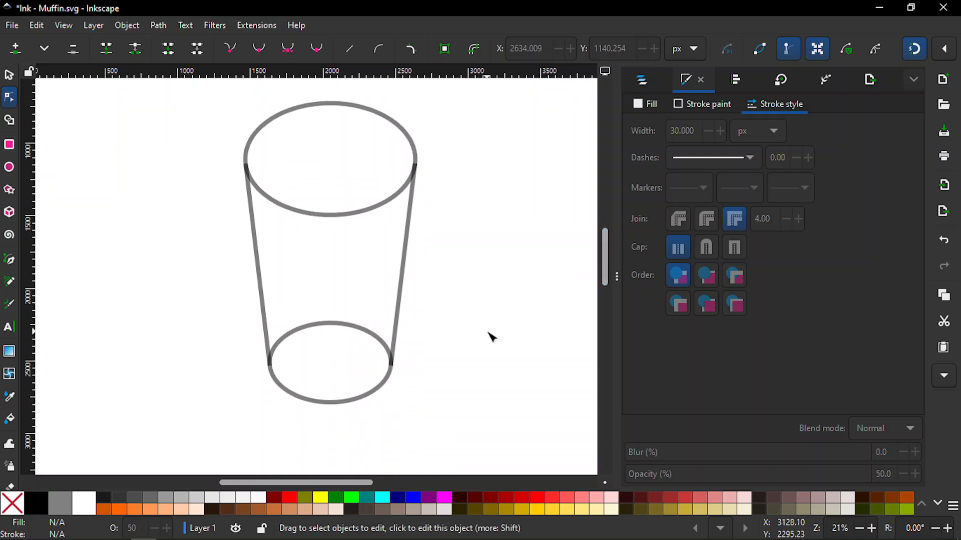
pyautogui.press('+')
pyautogui.press('+')
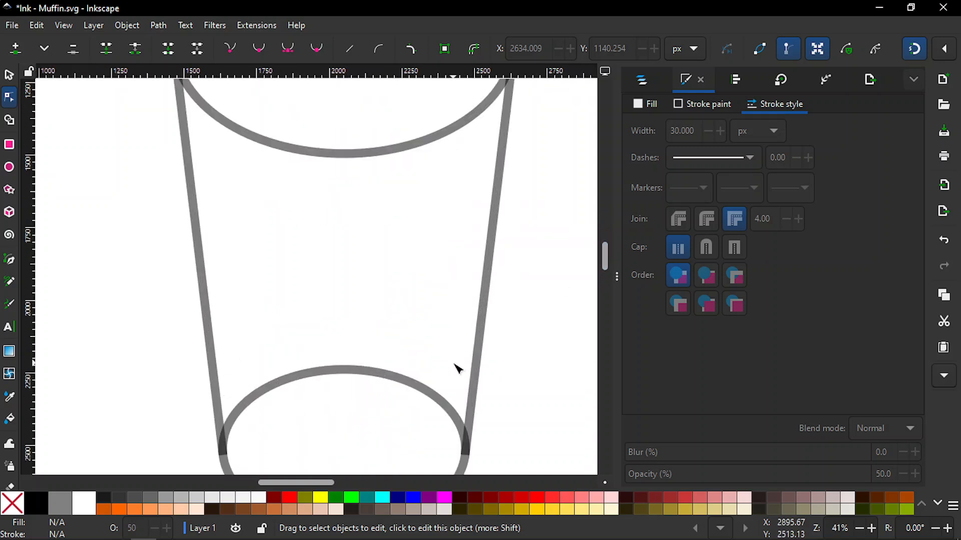
pyautogui.moveTo(608, 256); pyautogui.dragTo(610, 263)
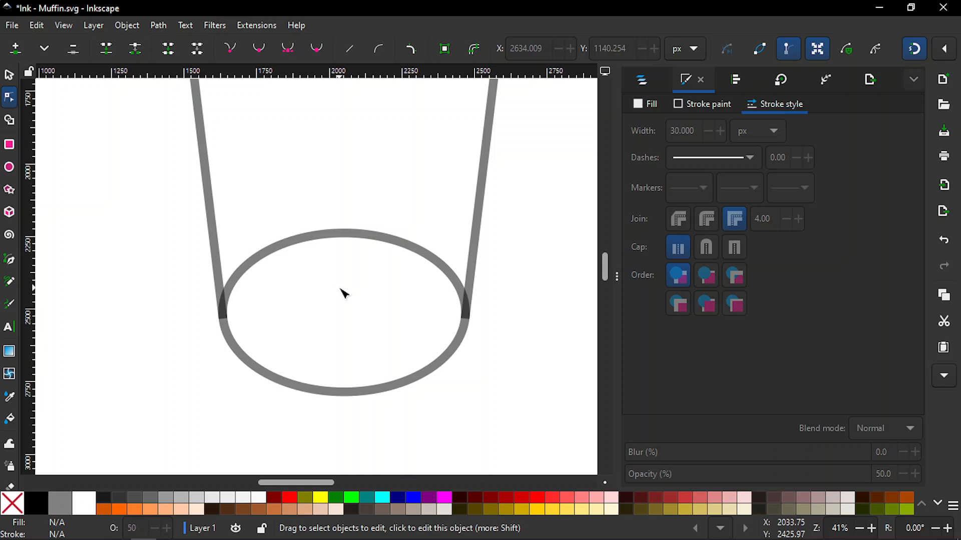
pyautogui.moveTo(604, 273); pyautogui.dragTo(603, 276)
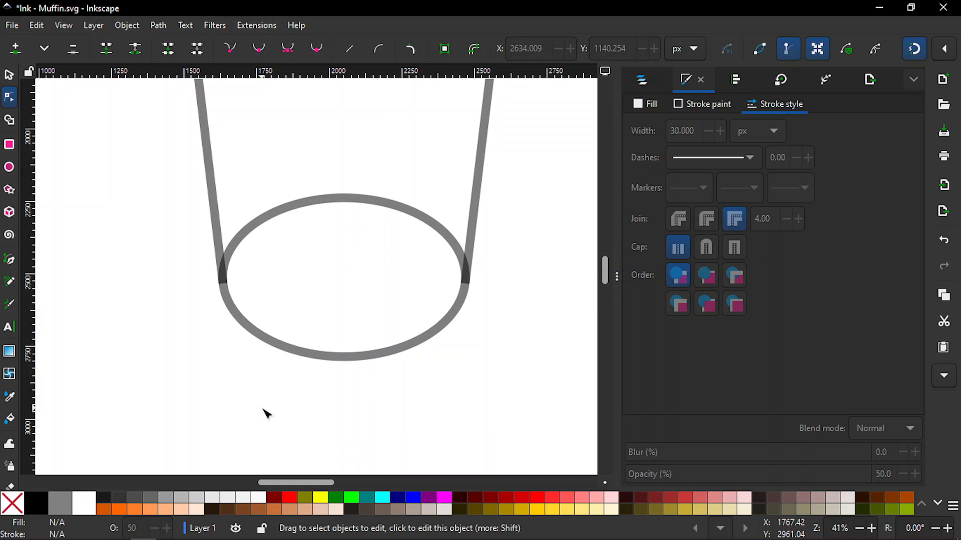
pyautogui.press('b')
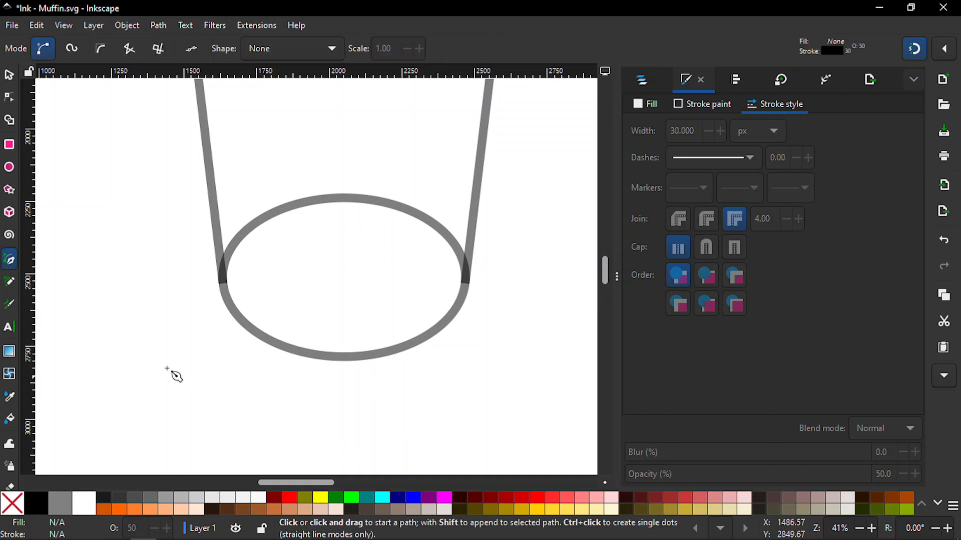
pyautogui.click(108, 336)
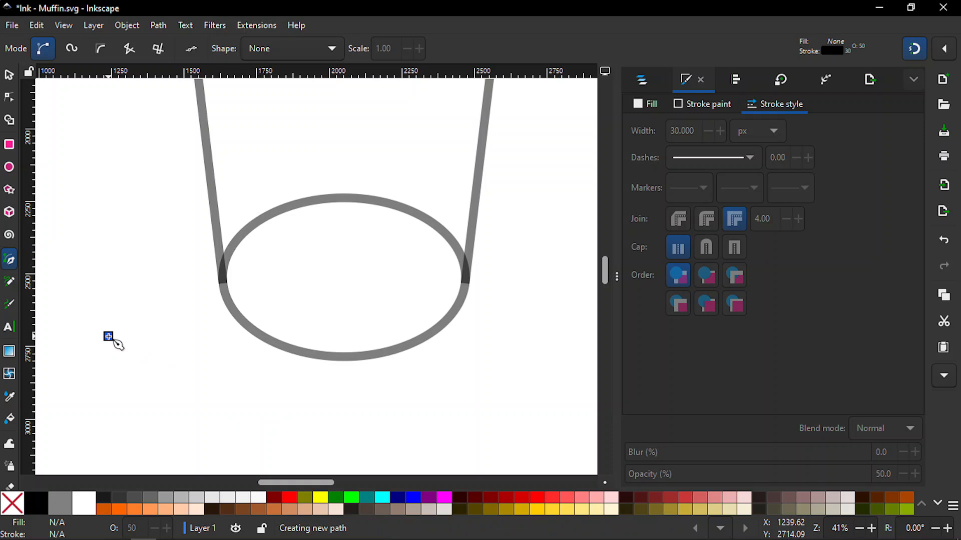
pyautogui.doubleClick(538, 337)
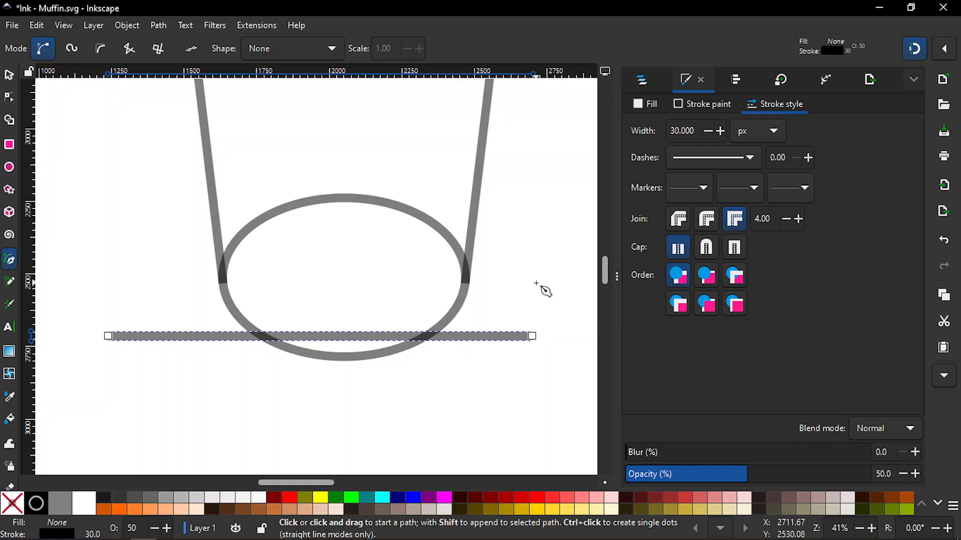
pyautogui.press('n')
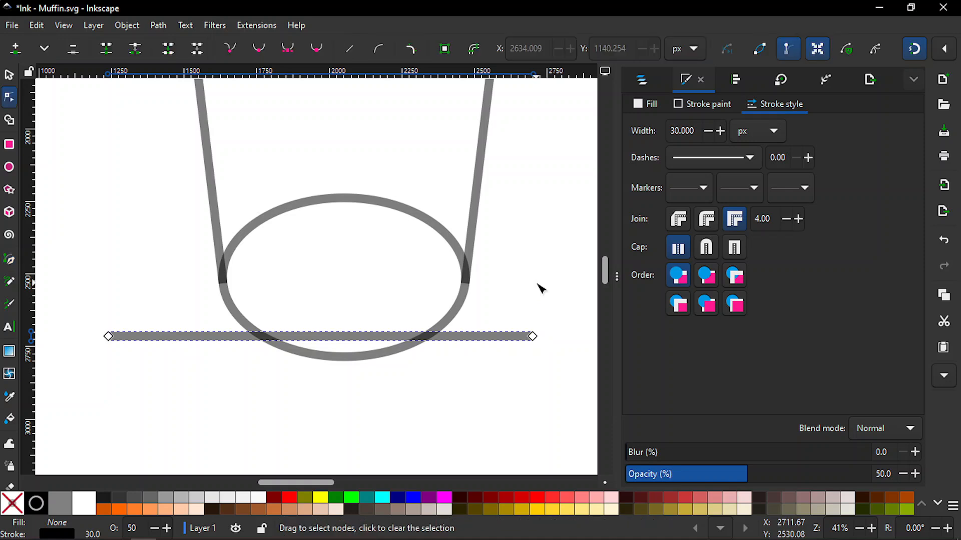
# Step: Align both end nodes of the guide line horizontally with the right side line's lower end node and deselect everything
pyautogui.click(109, 337)
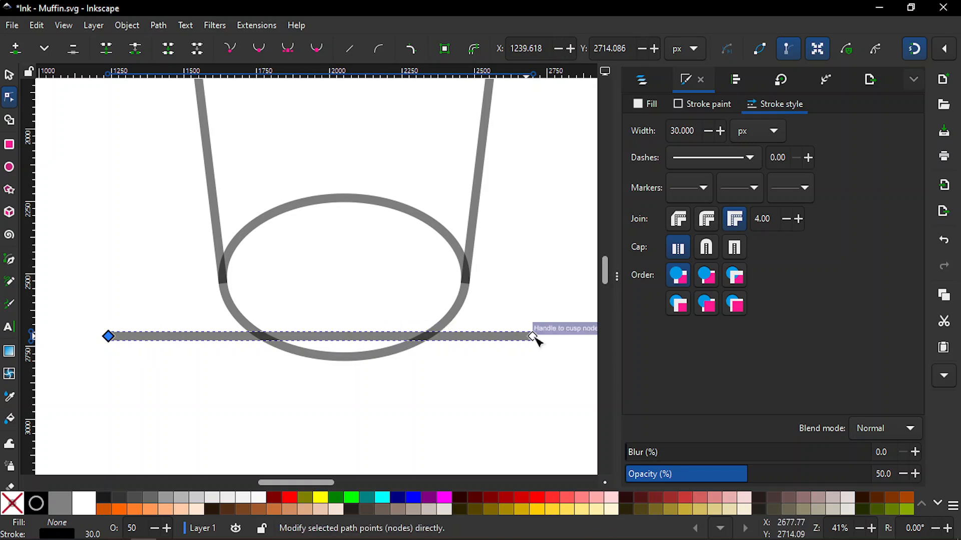
pyautogui.keyDown('shift'); pyautogui.click(532, 336); pyautogui.keyUp('shift')
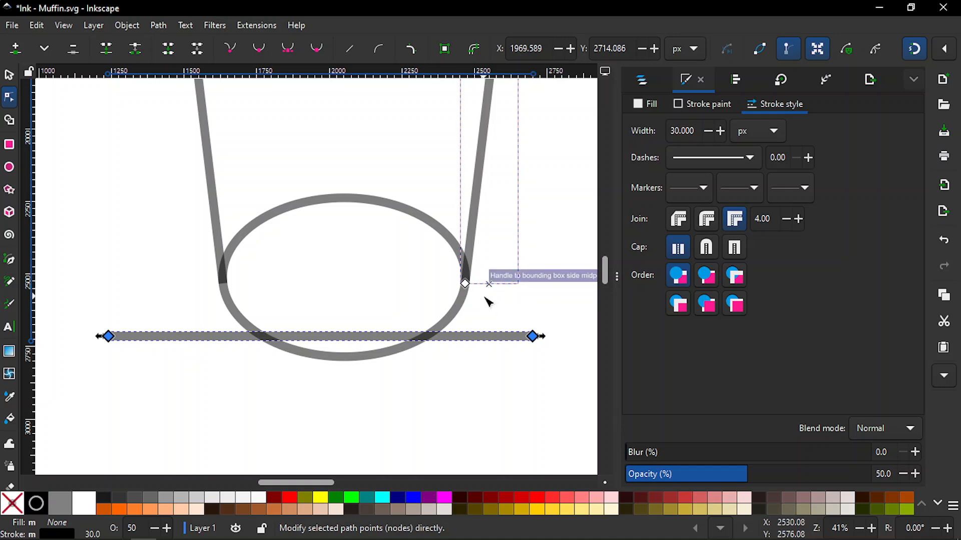
pyautogui.keyDown('shift'); pyautogui.click(467, 285); pyautogui.keyUp('shift')
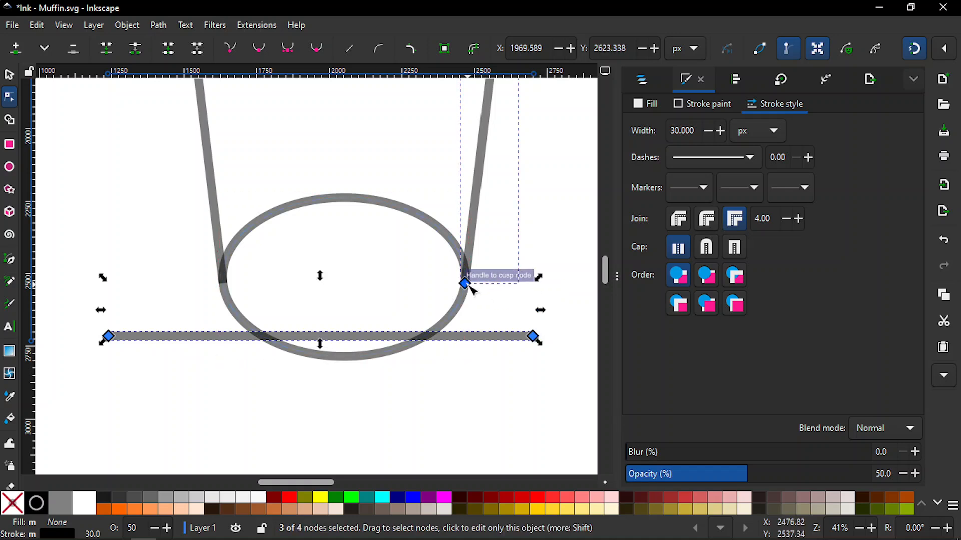
pyautogui.click(738, 80)
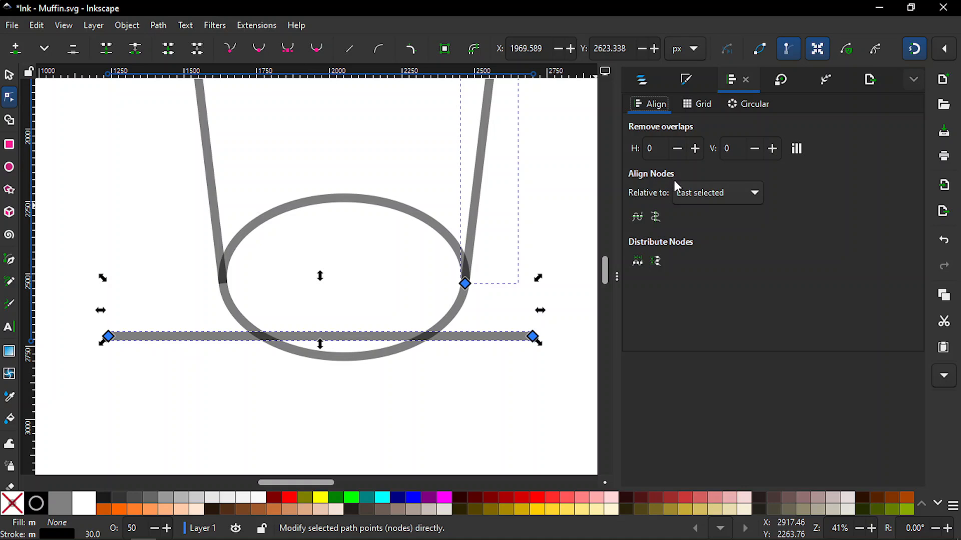
pyautogui.click(637, 218)
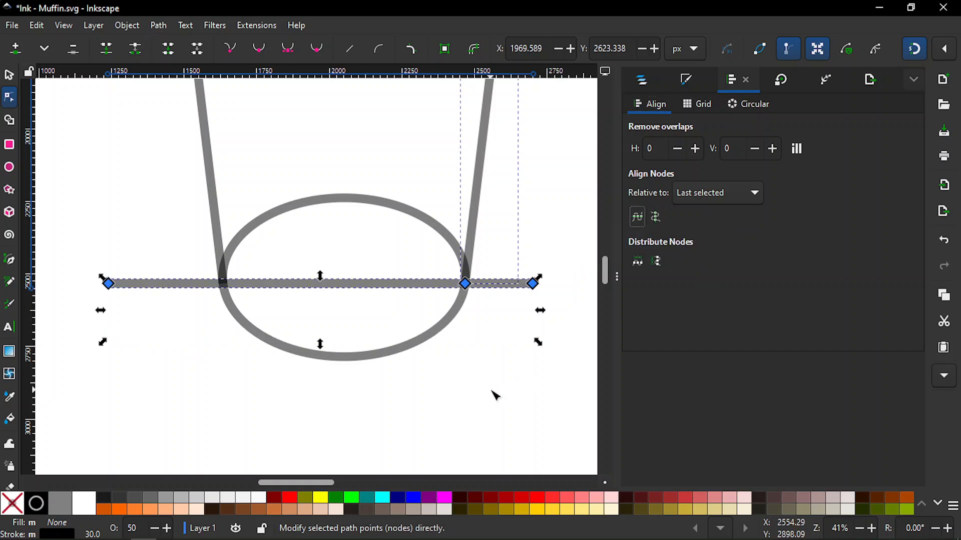
pyautogui.click(495, 396)
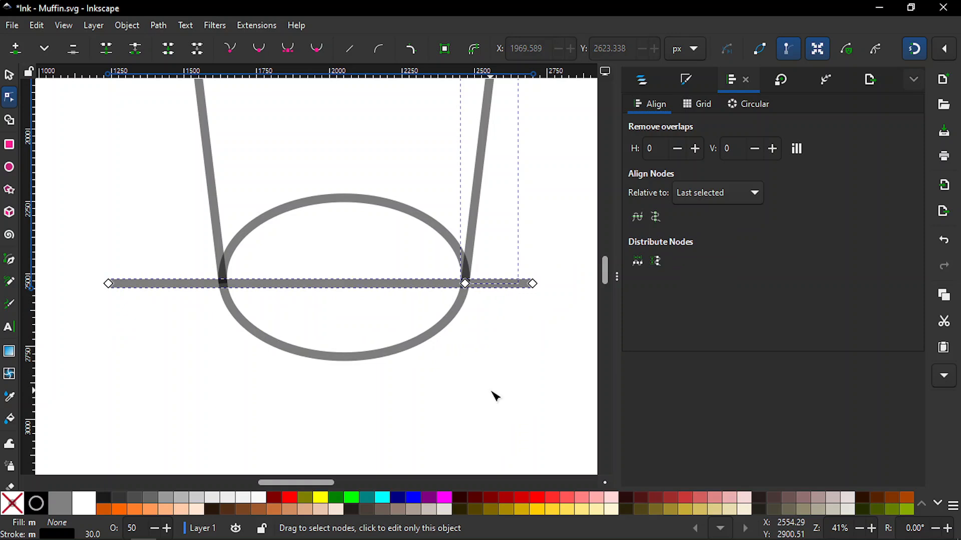
pyautogui.click(496, 396)
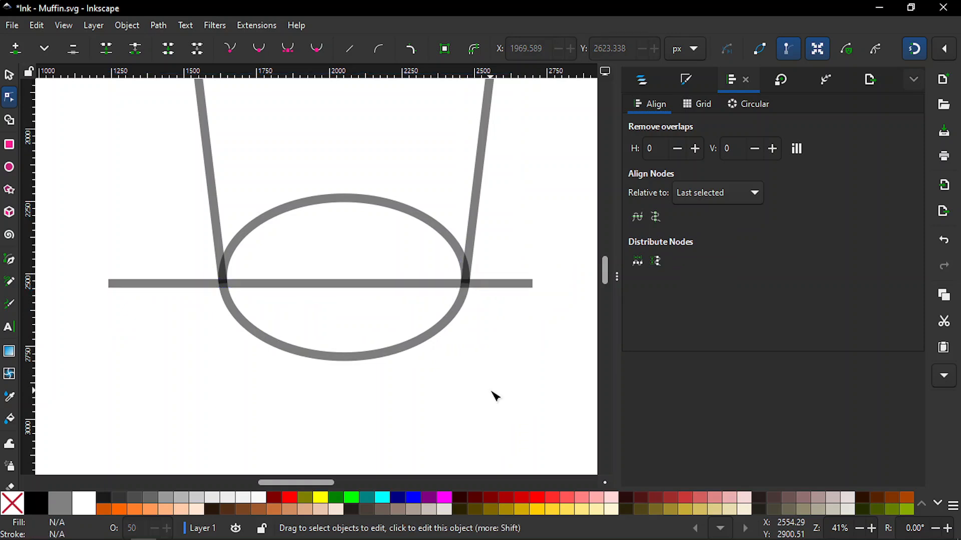
# Step: Duplicate the guide line and place the copy below the glass at about Y 2970 px
pyautogui.press('s')
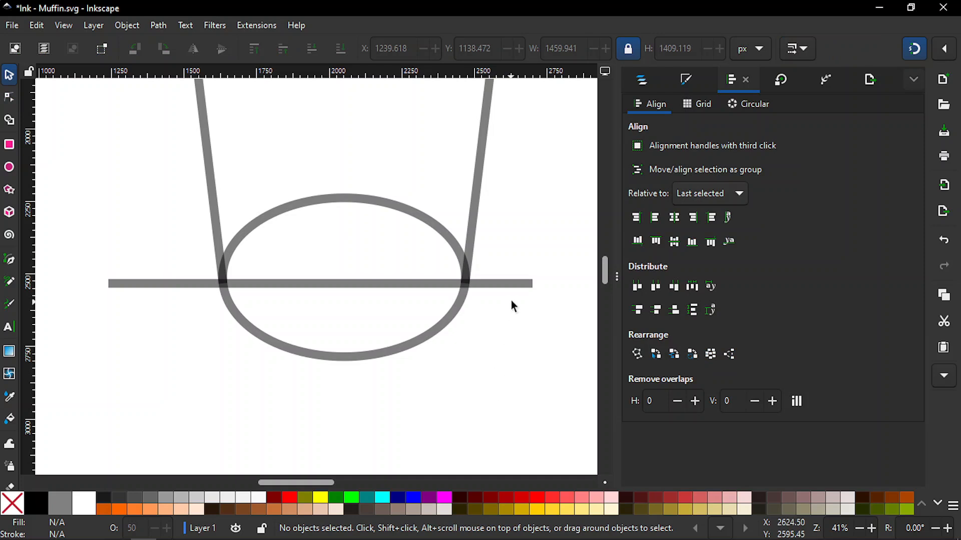
pyautogui.click(514, 284)
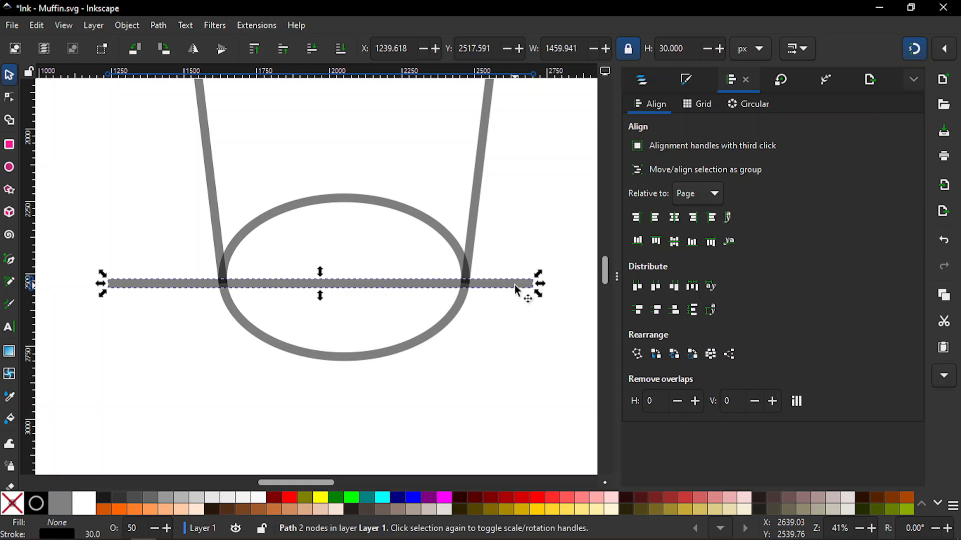
pyautogui.hotkey('ctrl', 'd')
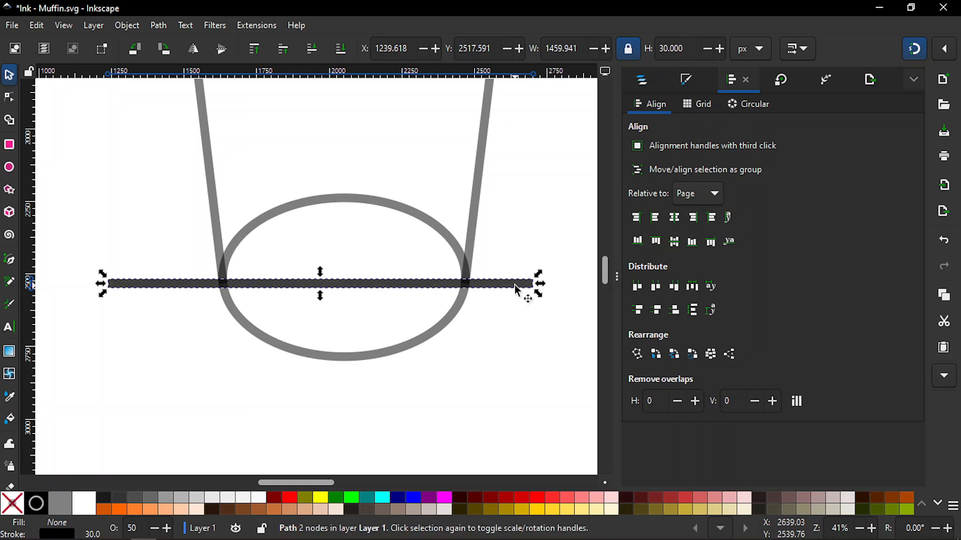
pyautogui.moveTo(514, 287); pyautogui.dragTo(479, 421)
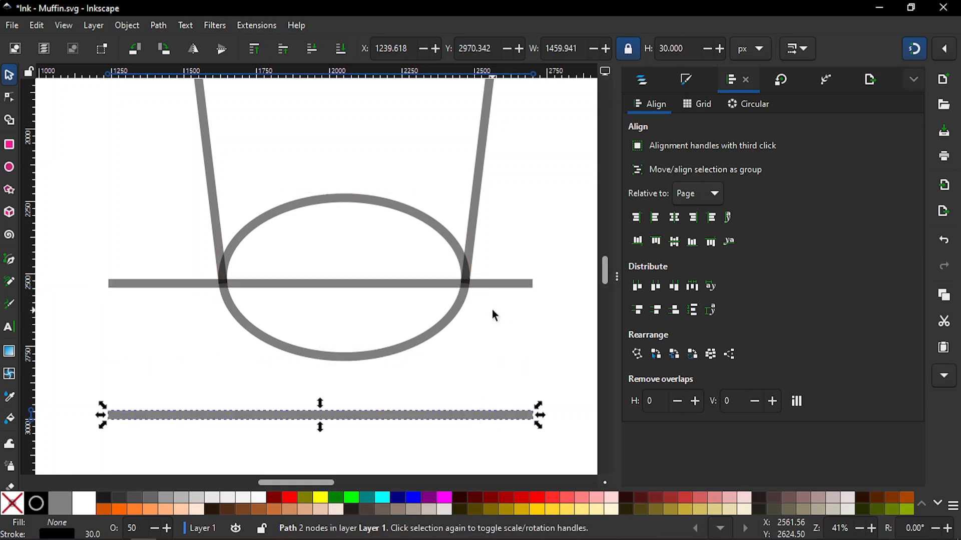
# Step: Cut the small ellipse in half with Cut Path along the horizontal line through its middle and delete the upper half
pyautogui.click(505, 285)
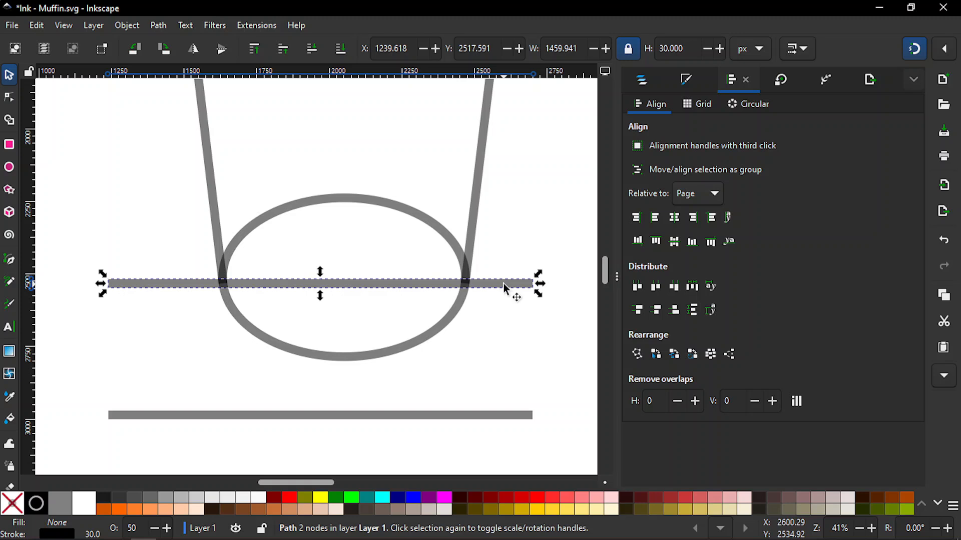
pyautogui.keyDown('shift'); pyautogui.click(421, 339); pyautogui.keyUp('shift')
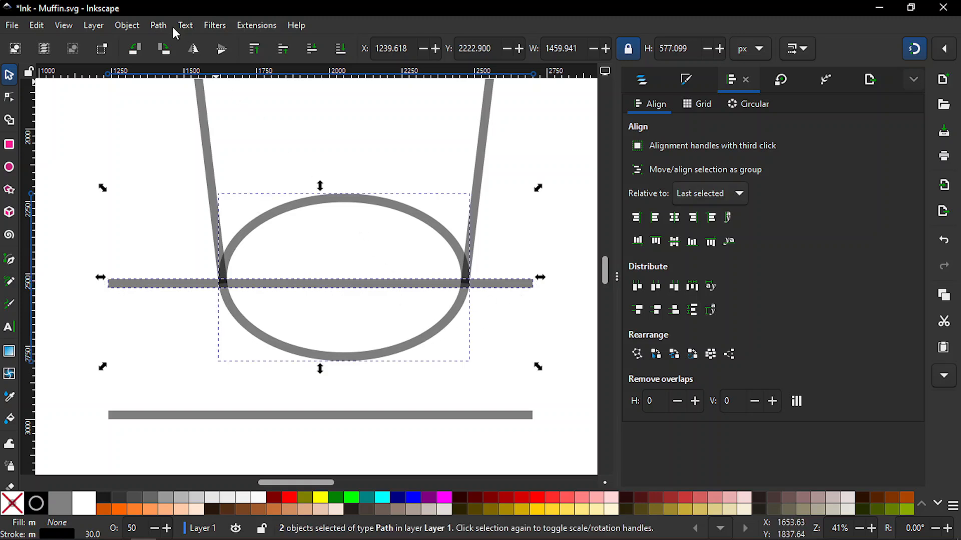
pyautogui.click(159, 26)
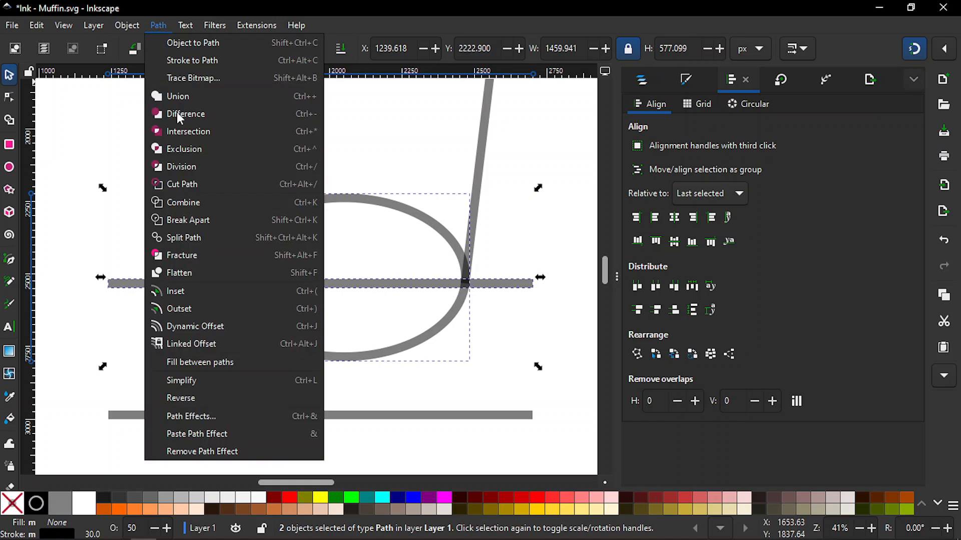
pyautogui.click(173, 181)
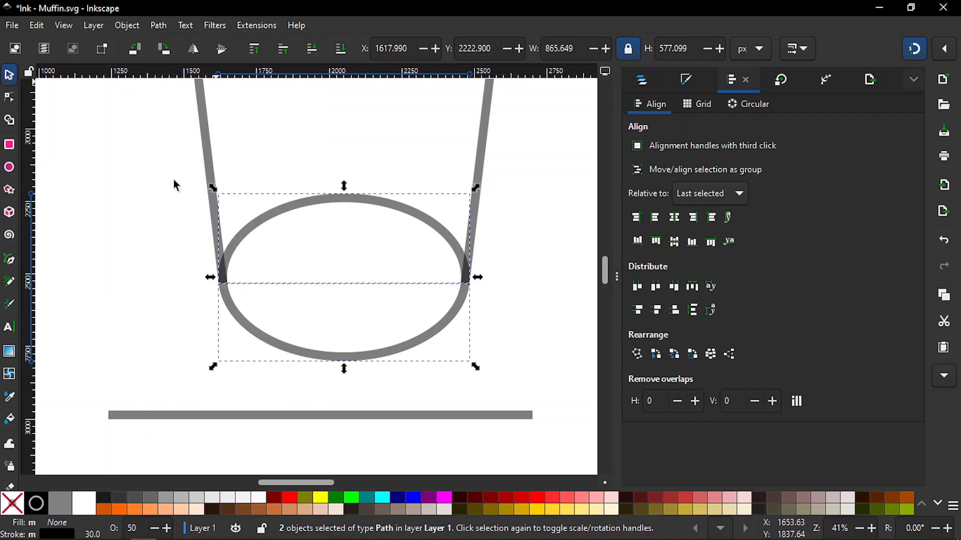
pyautogui.click(102, 238)
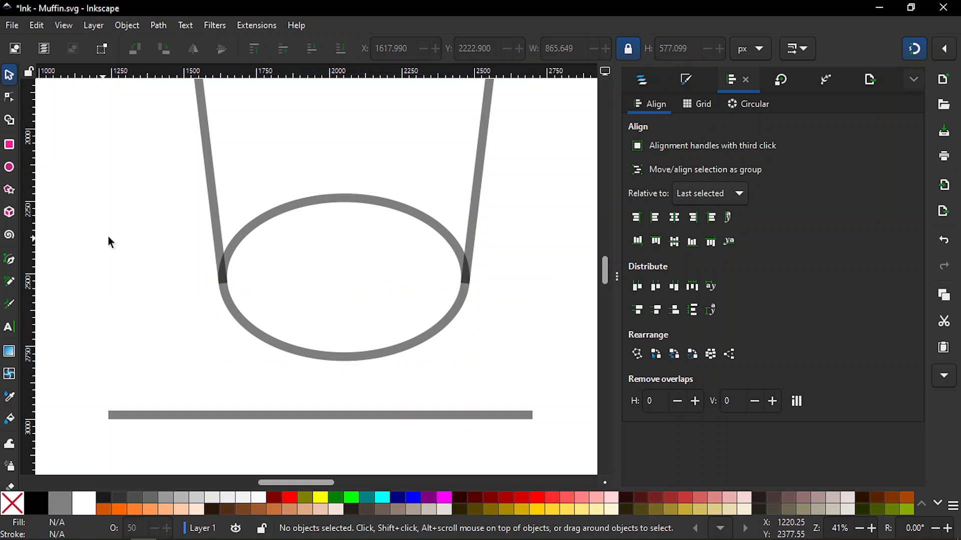
pyautogui.click(311, 201)
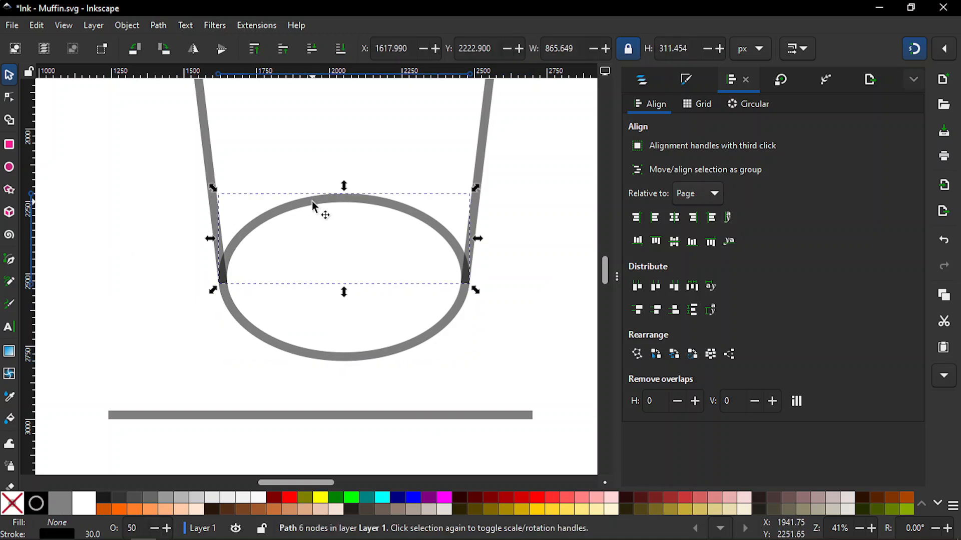
pyautogui.press('Delete')
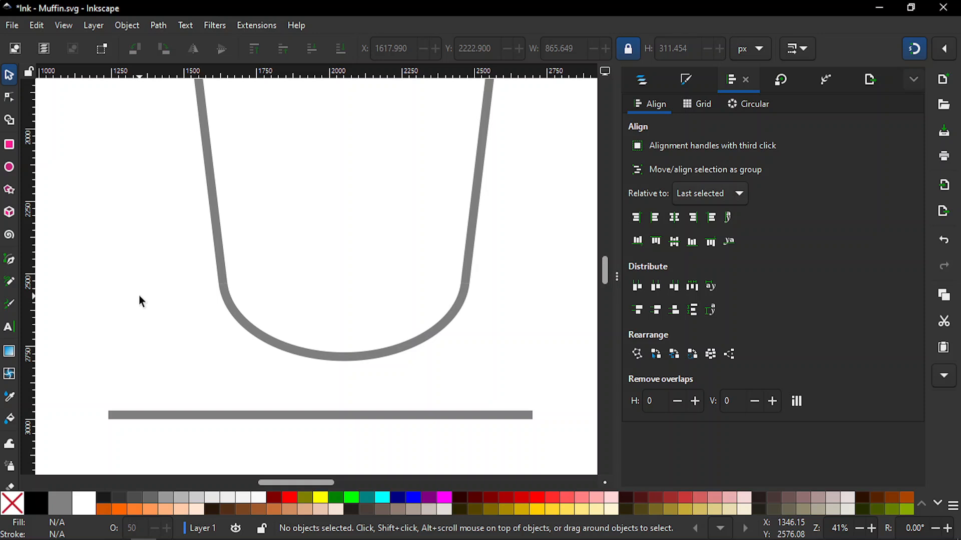
# Step: Examine up close the joint where the left side line meets the base arc
pyautogui.press('z')
pyautogui.moveTo(189, 267); pyautogui.dragTo(251, 314)
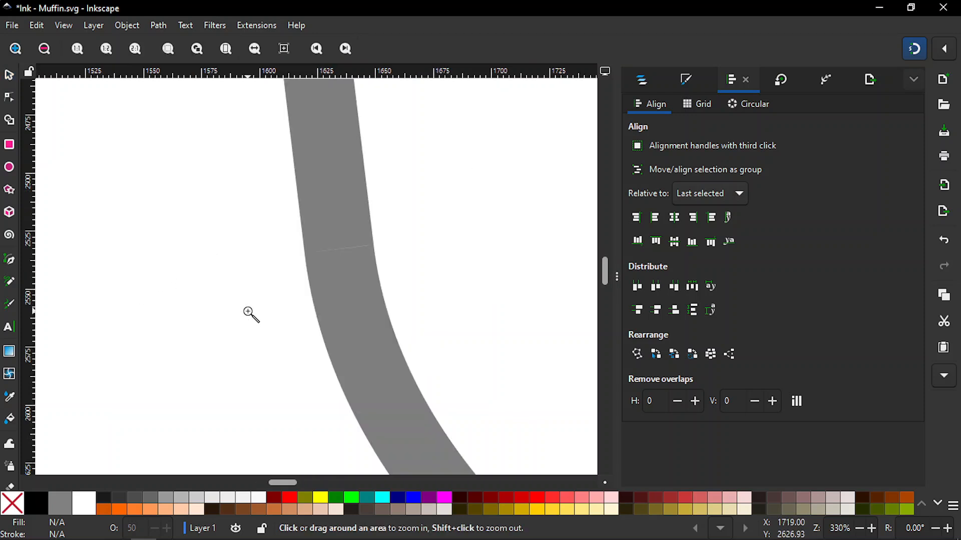
pyautogui.moveTo(279, 216); pyautogui.dragTo(435, 321)
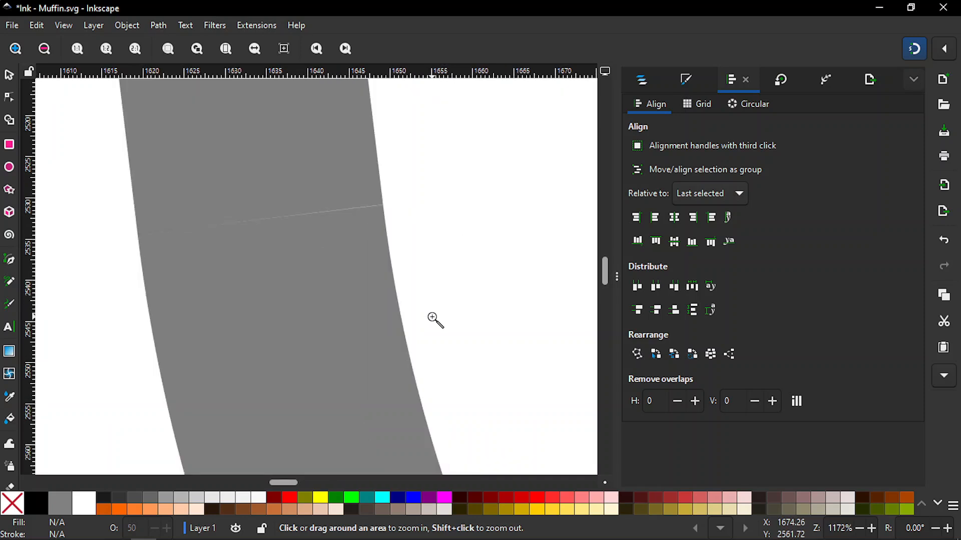
pyautogui.keyDown('shift'); pyautogui.click(263, 270); pyautogui.keyUp('shift')
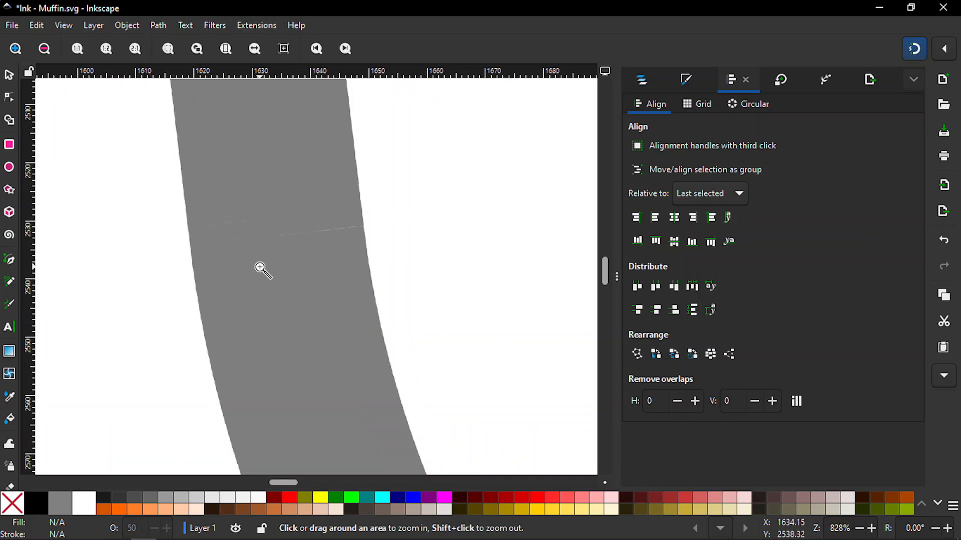
pyautogui.press('-')
pyautogui.press('-')
pyautogui.press('-')
pyautogui.press('-')
pyautogui.press('-')
pyautogui.press('-')
pyautogui.press('-')
pyautogui.press('-')
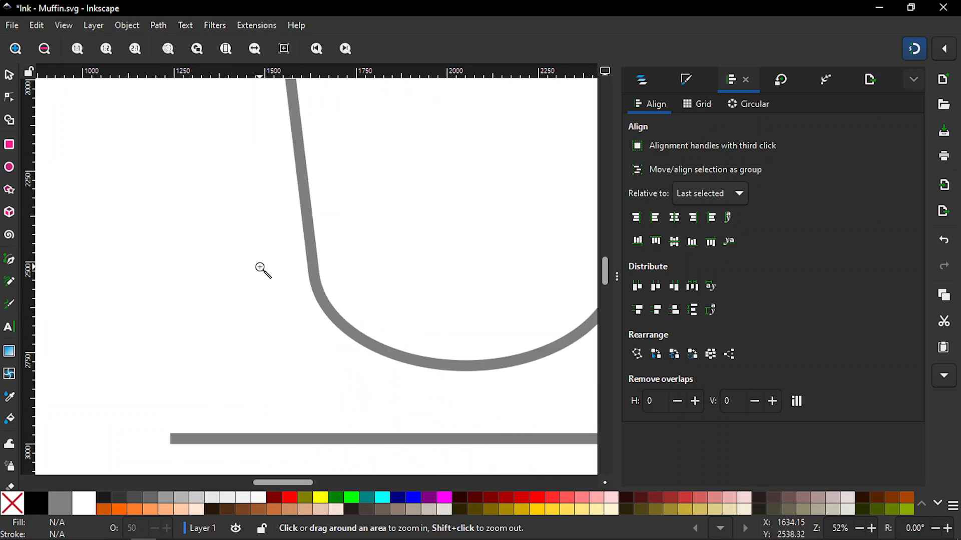
# Step: Join the side lines' lower end nodes to the base arc's end nodes on both sides and deselect the path
pyautogui.moveTo(294, 483); pyautogui.dragTo(313, 487)
pyautogui.press('n')
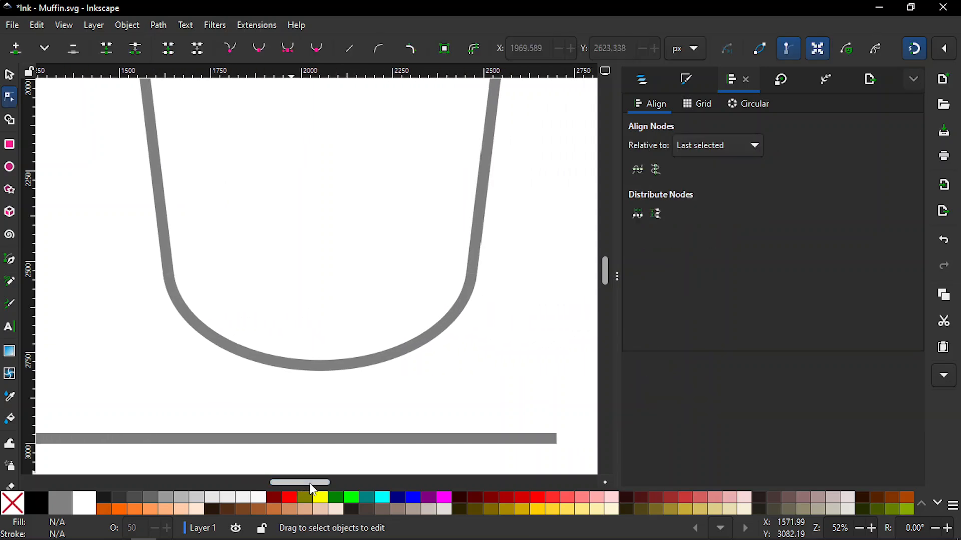
pyautogui.click(326, 367)
pyautogui.press('Escape')
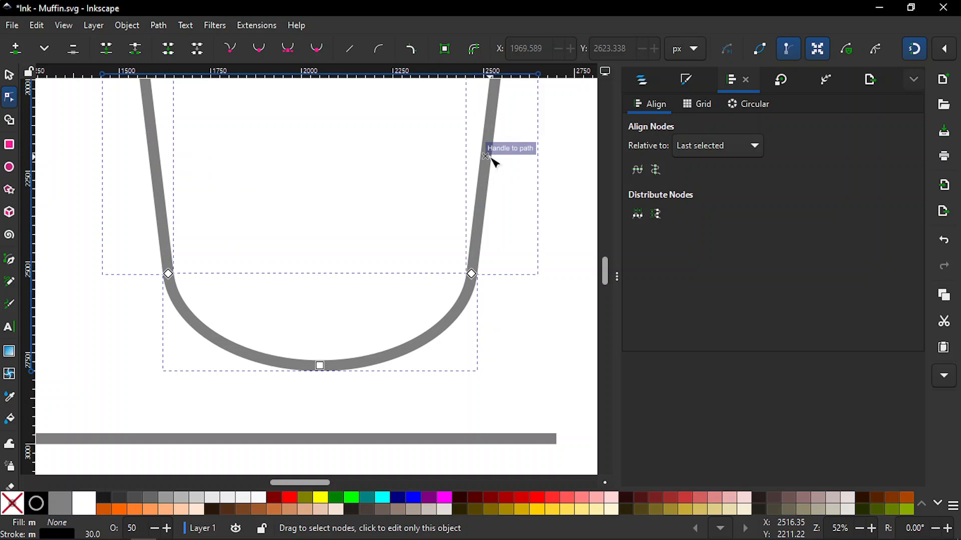
pyautogui.moveTo(59, 232); pyautogui.dragTo(548, 316)
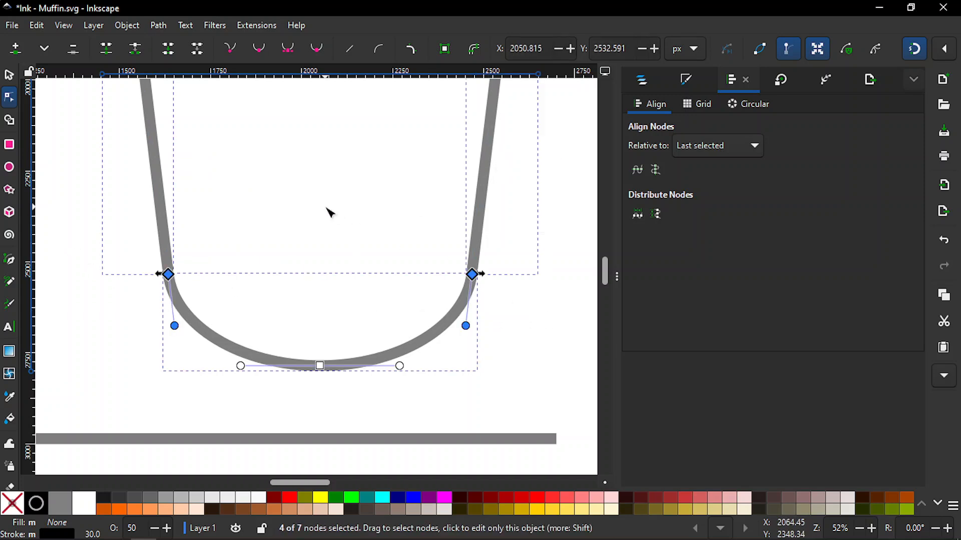
pyautogui.click(111, 51)
pyautogui.press('Escape')
pyautogui.press('Escape')
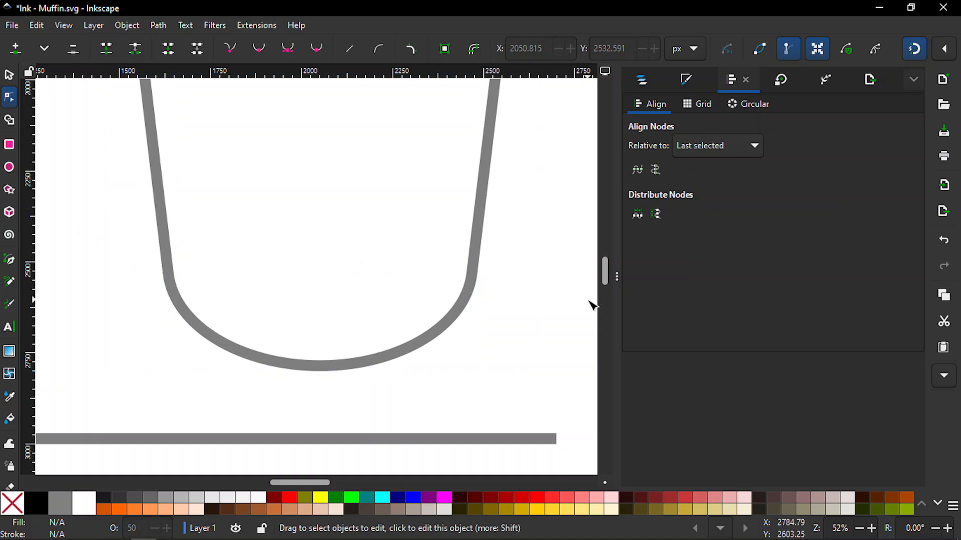
# Step: Duplicate the joined glass body outline, hide the copy in the object list and deselect it
pyautogui.scroll(2, 605, 274)
pyautogui.press('-')
pyautogui.press('-')
pyautogui.press('-')
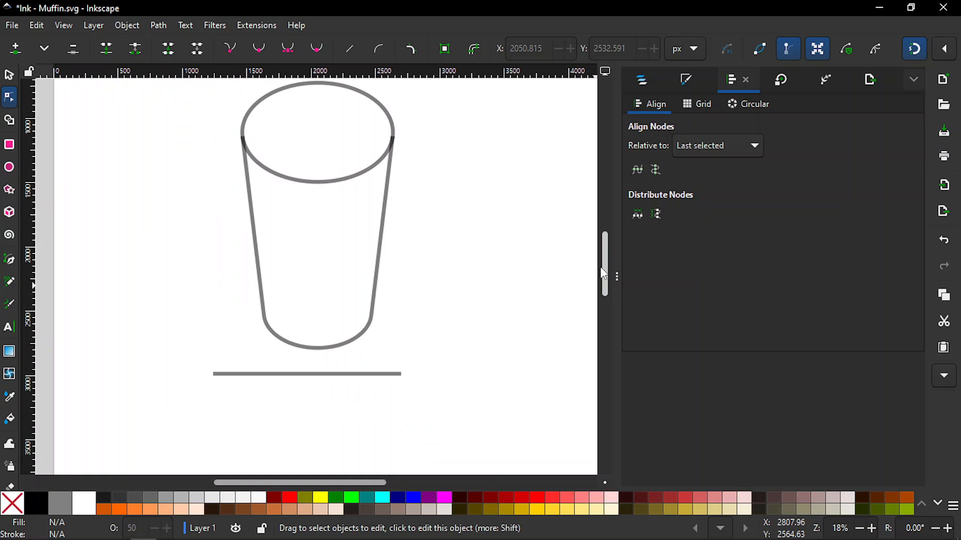
pyautogui.click(377, 285)
pyautogui.press('s')
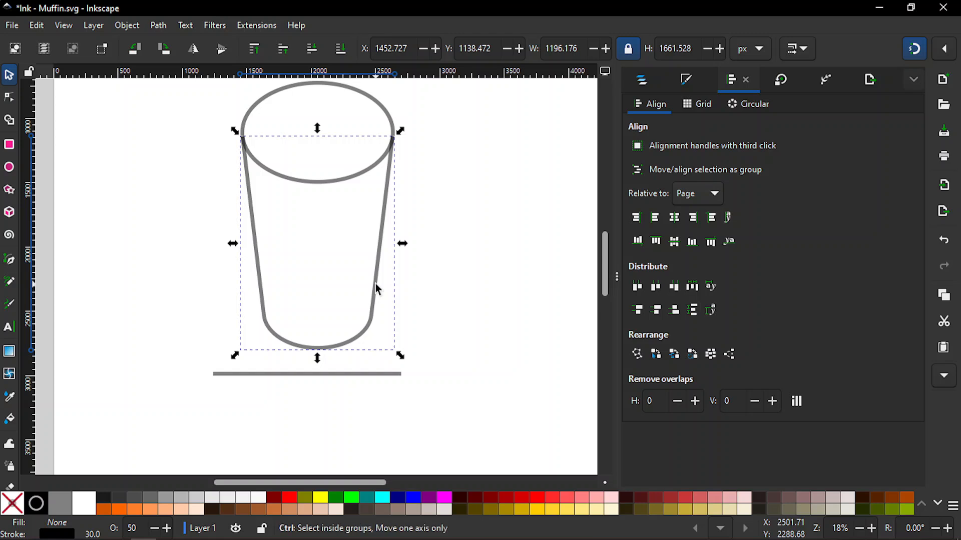
pyautogui.hotkey('ctrl', 'd')
pyautogui.click(641, 82)
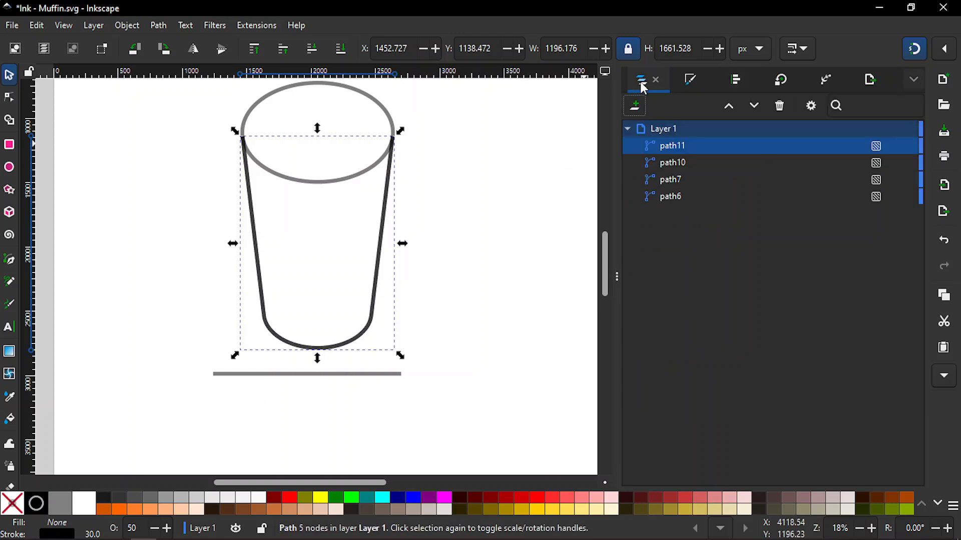
pyautogui.click(893, 146)
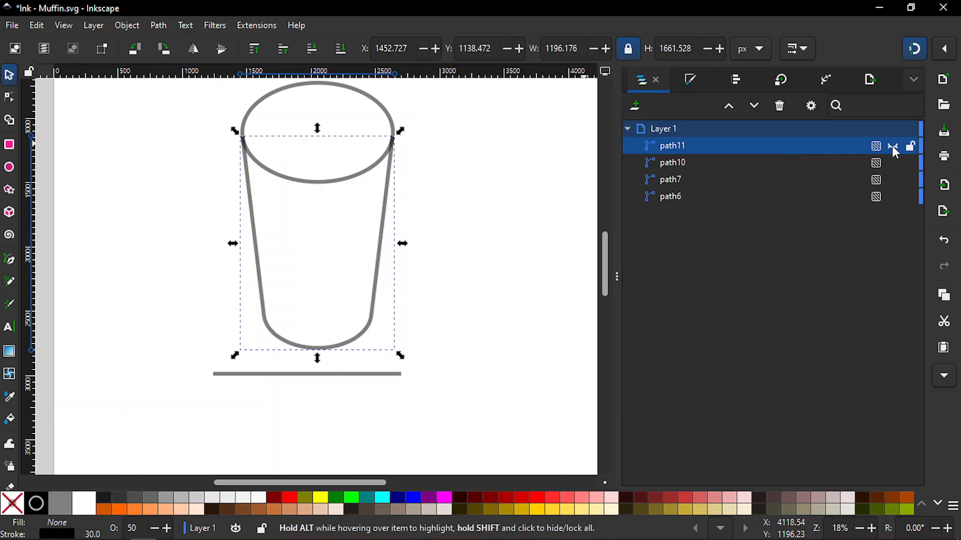
pyautogui.click(543, 251)
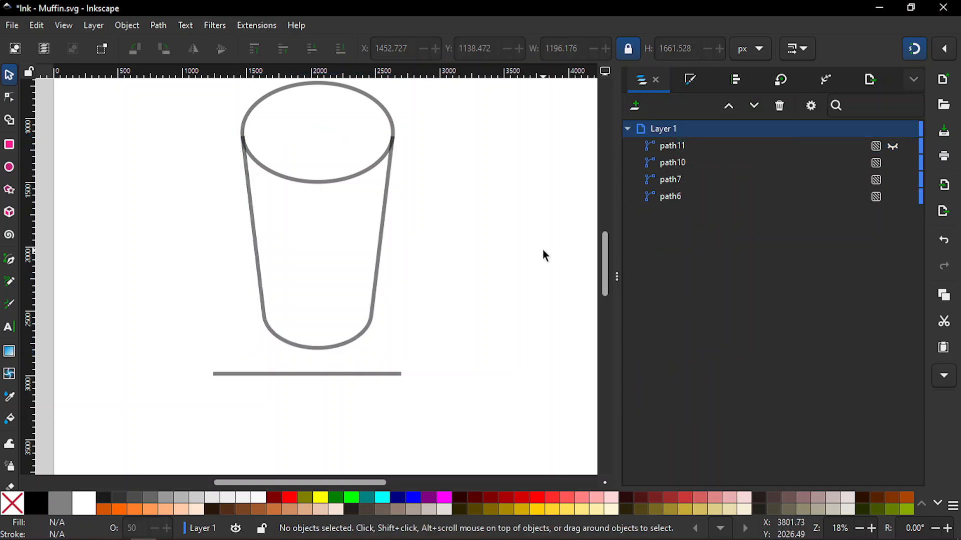
# Step: Duplicate the large rim ellipse and hide the copy in the object list
pyautogui.click(332, 181)
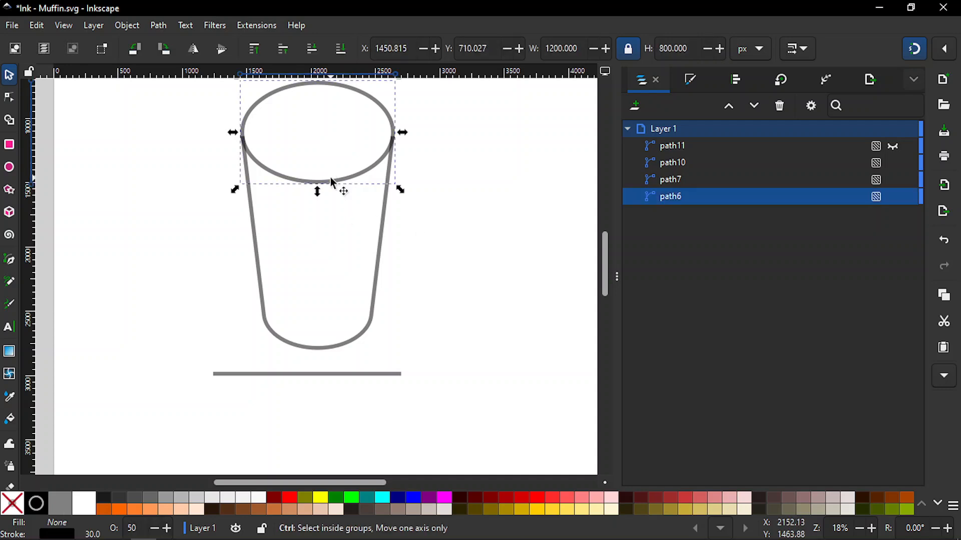
pyautogui.hotkey('ctrl', 'd')
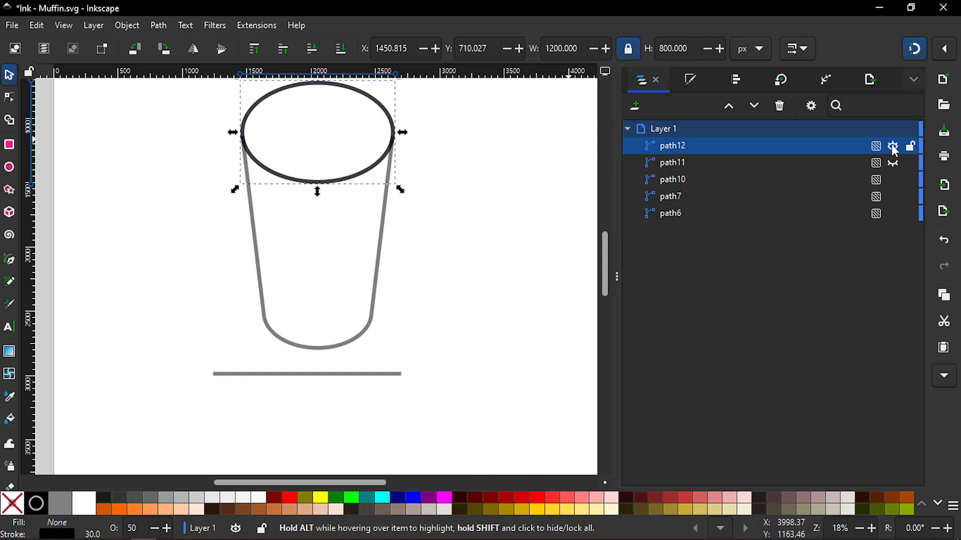
pyautogui.click(893, 146)
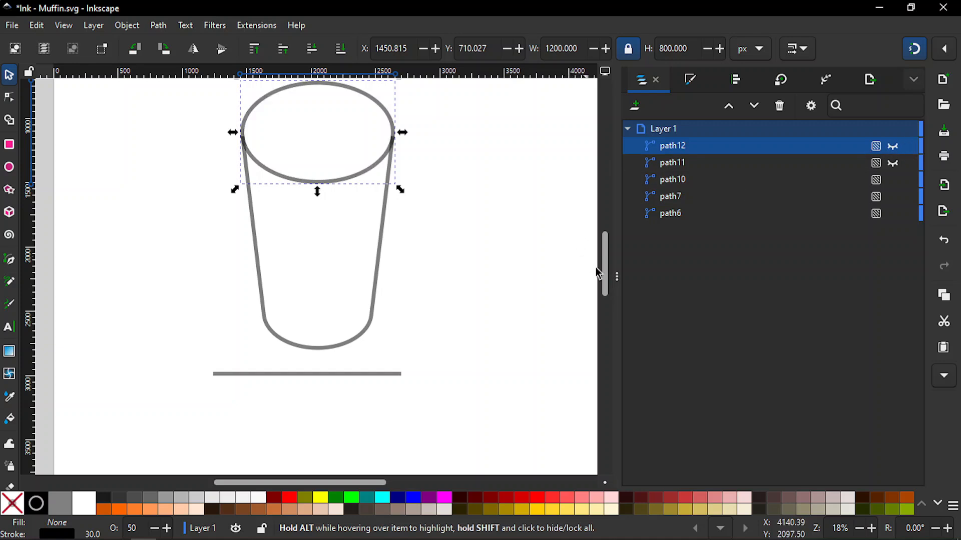
pyautogui.moveTo(604, 277); pyautogui.dragTo(601, 265)
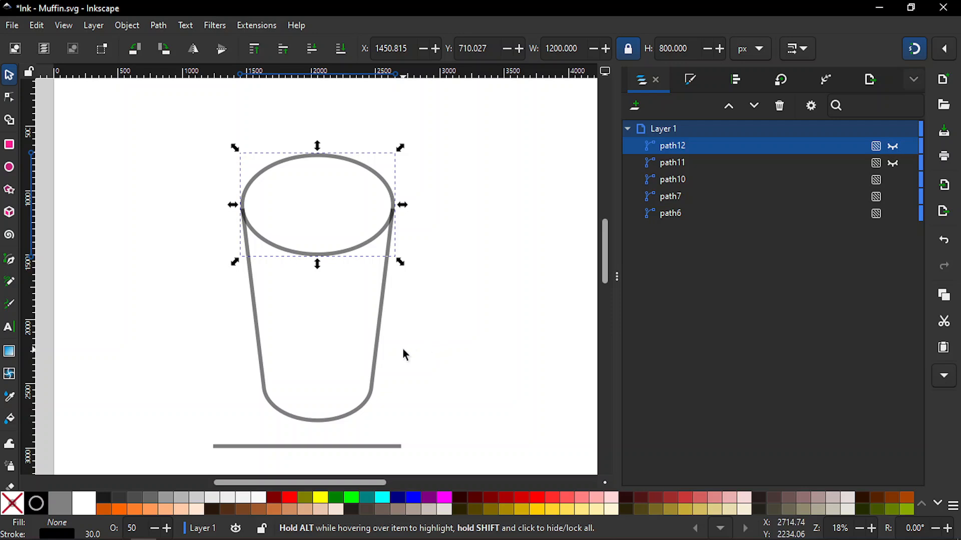
# Step: Align both nodes of the horizontal line below the glass to the height of the body outline's upper right end node, then deselect
pyautogui.press('n')
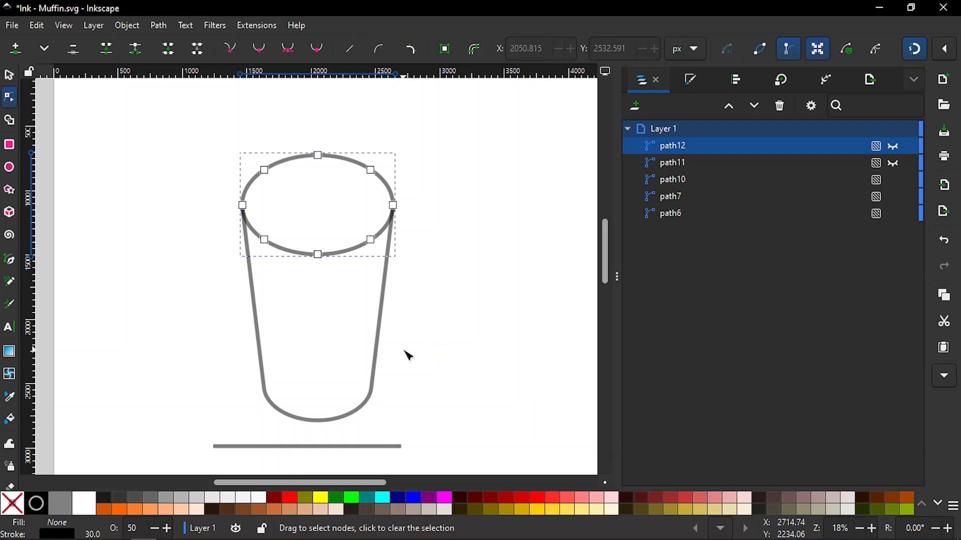
pyautogui.click(381, 446)
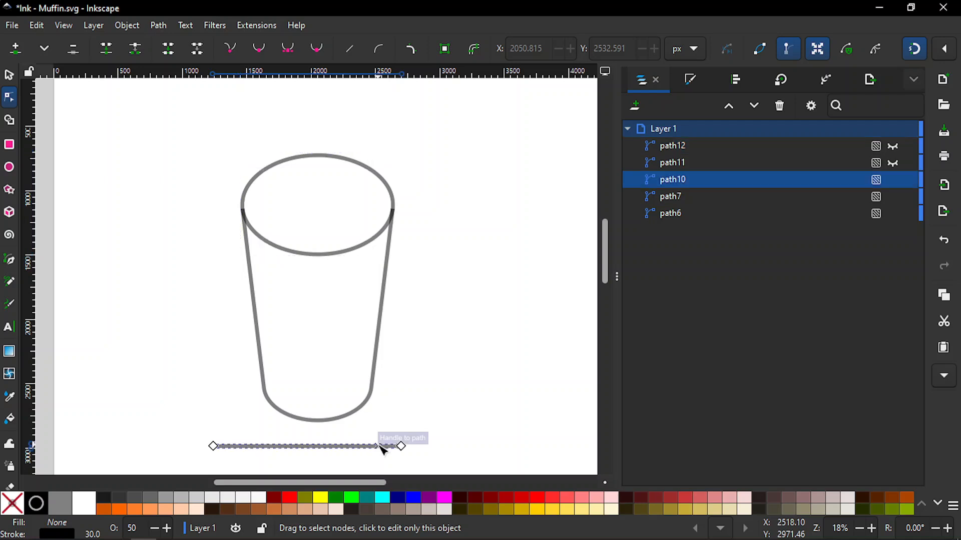
pyautogui.moveTo(173, 410); pyautogui.dragTo(463, 416)
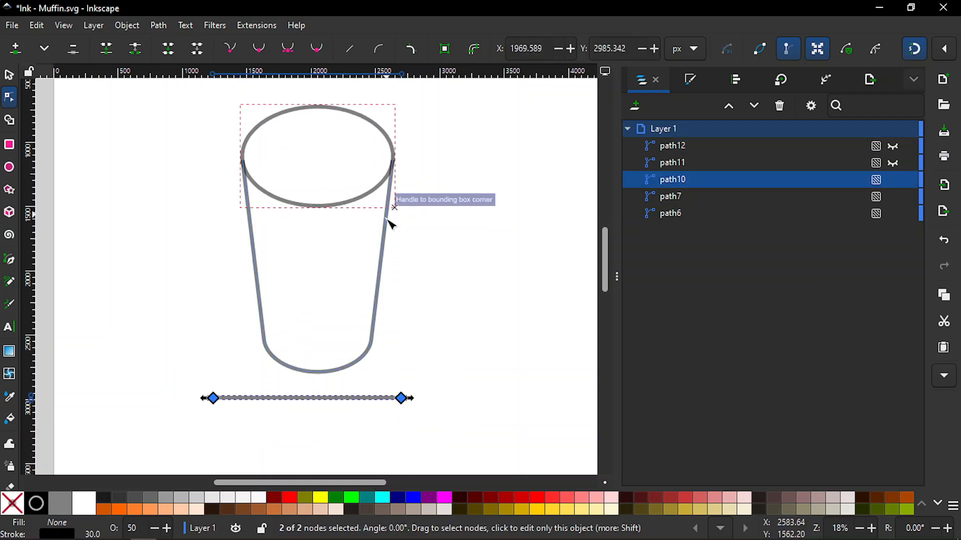
pyautogui.keyDown('shift'); pyautogui.click(393, 244); pyautogui.keyUp('shift')
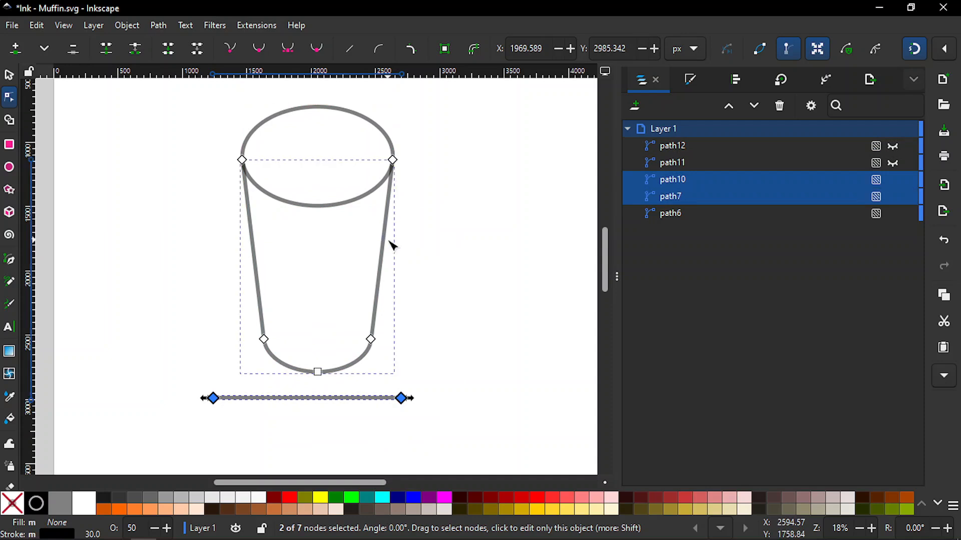
pyautogui.keyDown('shift'); pyautogui.click(394, 161); pyautogui.keyUp('shift')
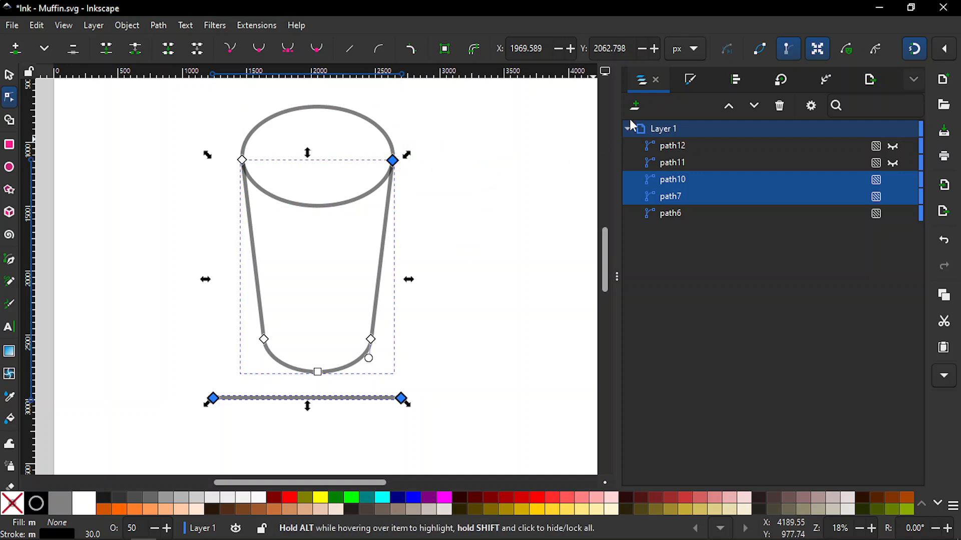
pyautogui.click(733, 85)
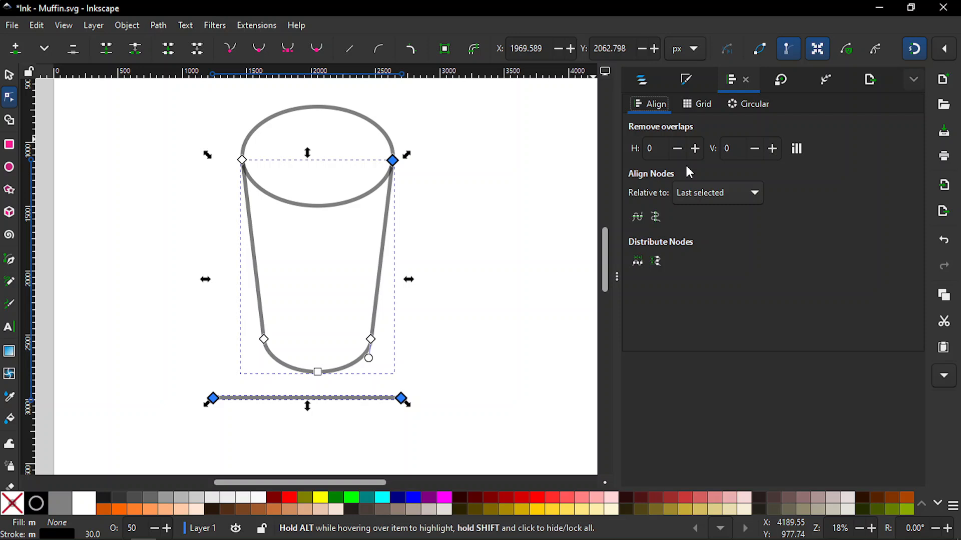
pyautogui.click(637, 217)
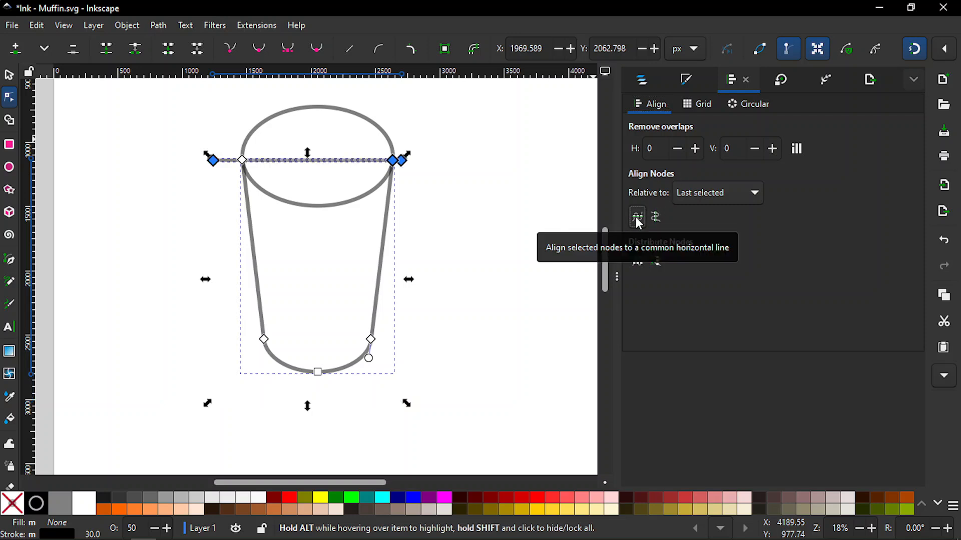
pyautogui.click(506, 254)
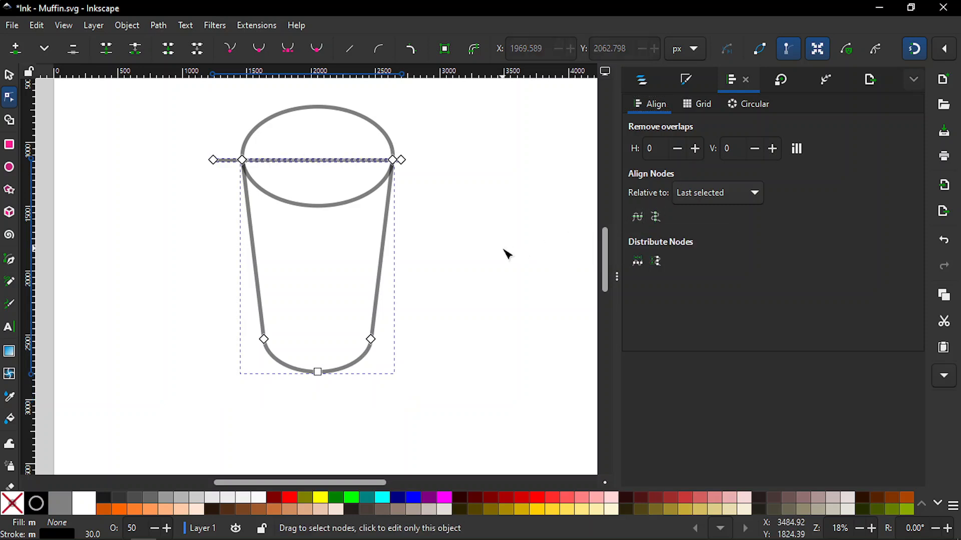
pyautogui.click(506, 254)
# Step: Cut the rim ellipse along the horizontal line with Cut Path and delete the ellipse's lower arc
pyautogui.moveTo(605, 277); pyautogui.dragTo(605, 266)
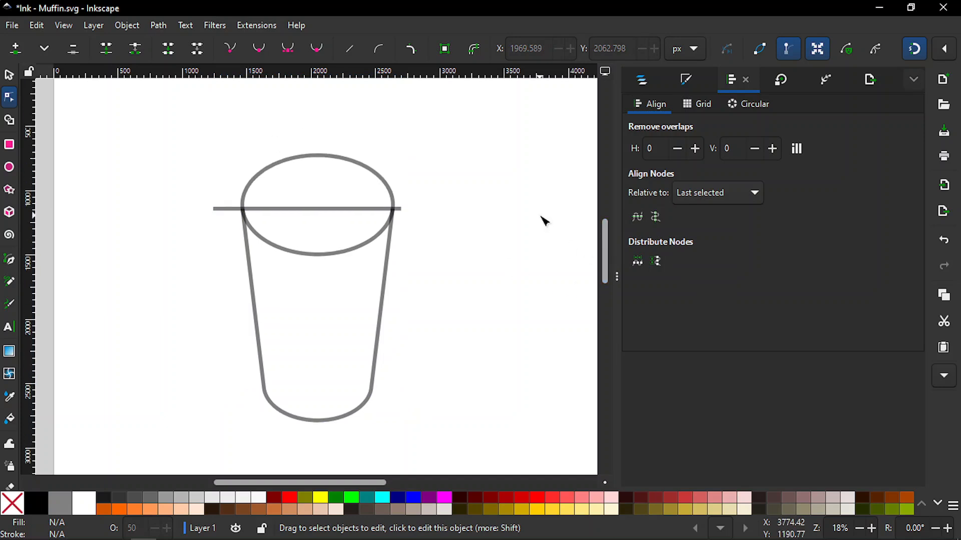
pyautogui.press('+')
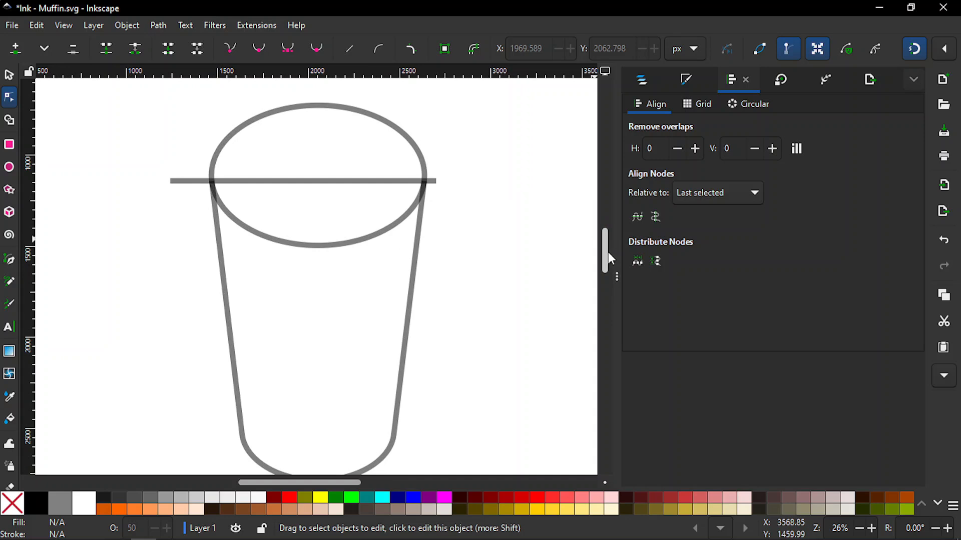
pyautogui.moveTo(607, 254); pyautogui.dragTo(605, 248)
pyautogui.press('s')
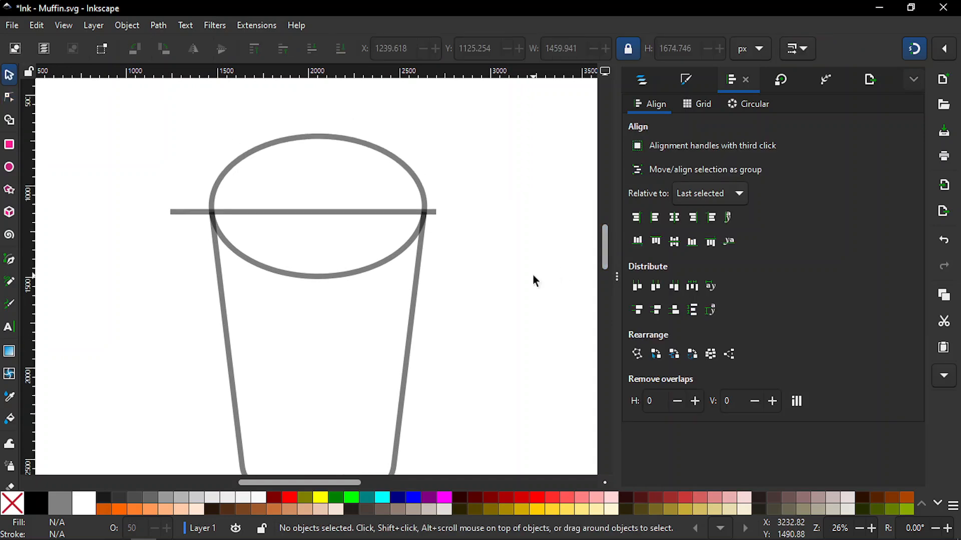
pyautogui.click(403, 210)
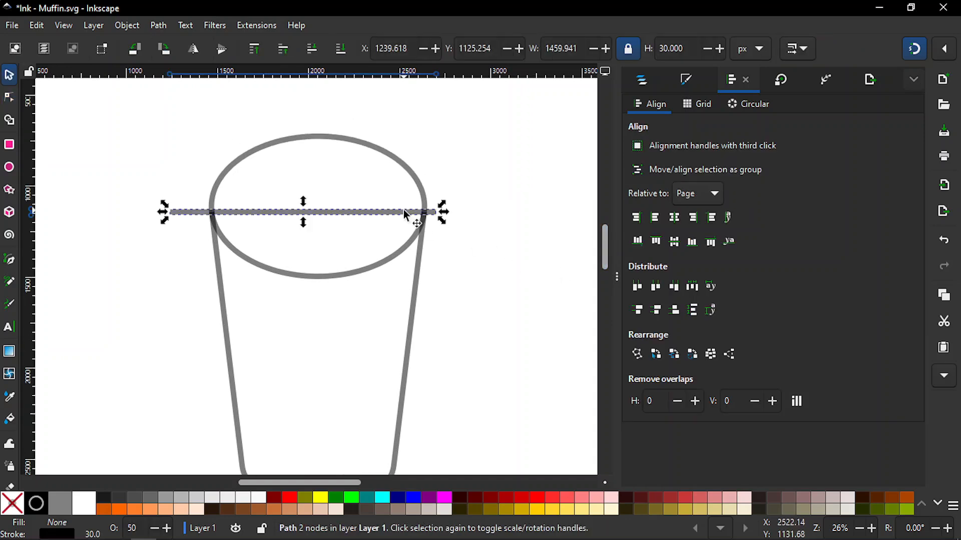
pyautogui.keyDown('shift'); pyautogui.click(365, 143); pyautogui.keyUp('shift')
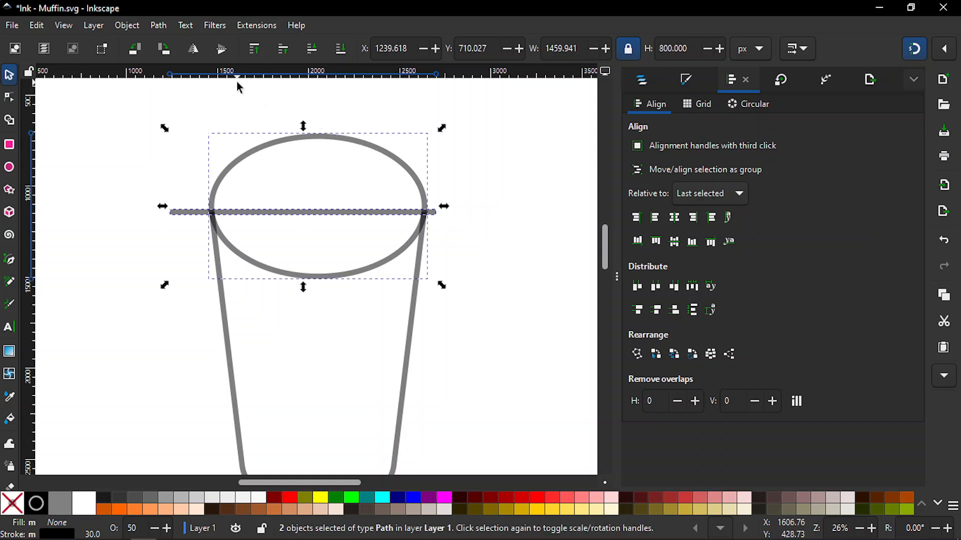
pyautogui.click(155, 29)
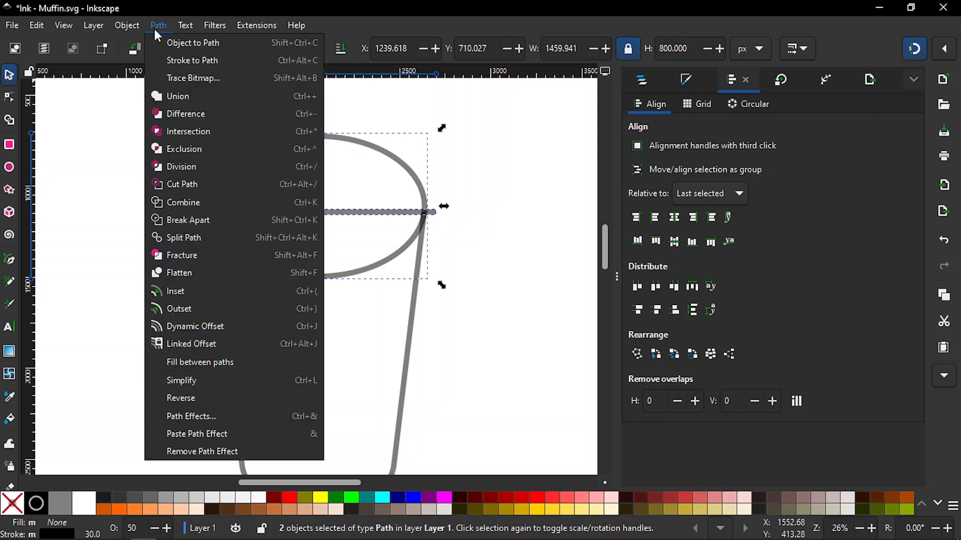
pyautogui.press('Escape')
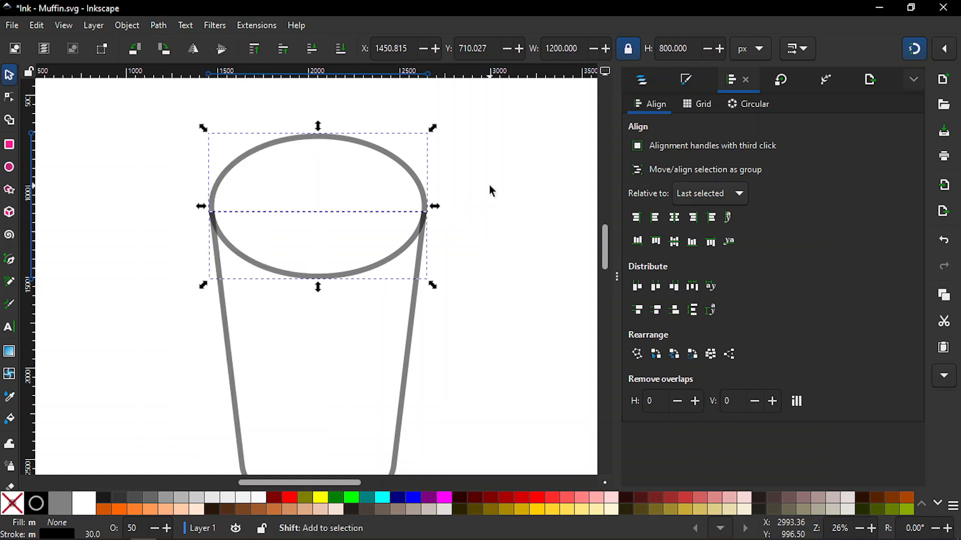
pyautogui.keyDown('shift'); pyautogui.click(368, 145); pyautogui.keyUp('shift')
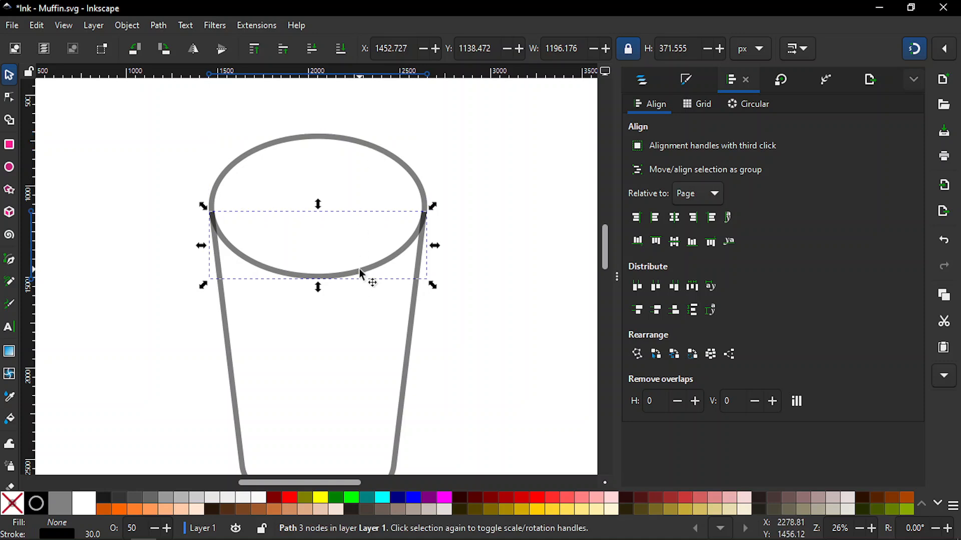
pyautogui.press('Delete')
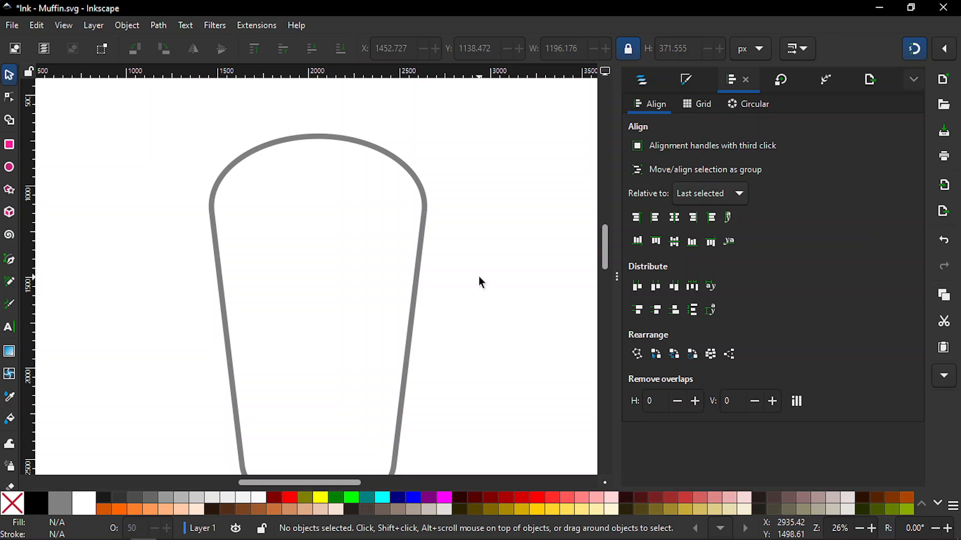
# Step: Delete the extra smooth node just above the left end node of the remaining rim arc and deselect the arc
pyautogui.click(405, 167)
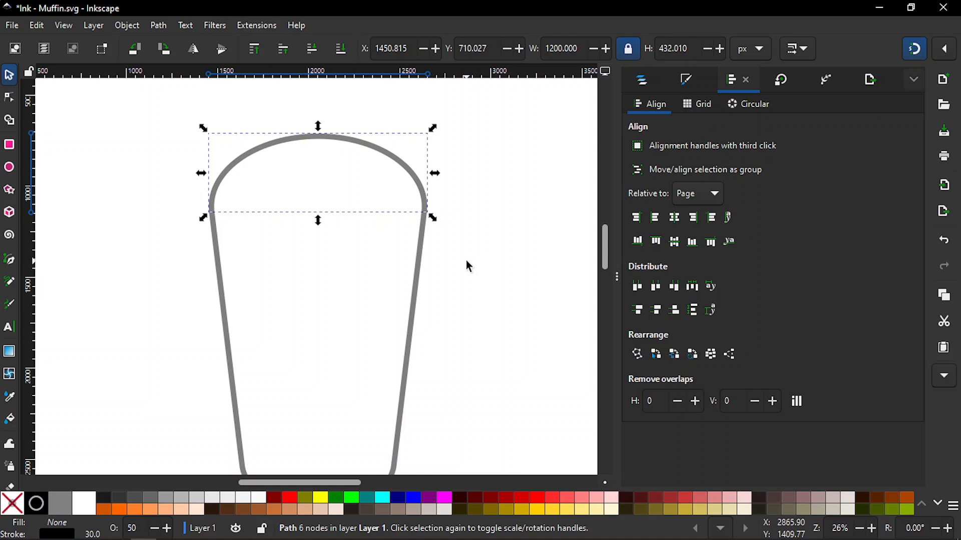
pyautogui.press('n')
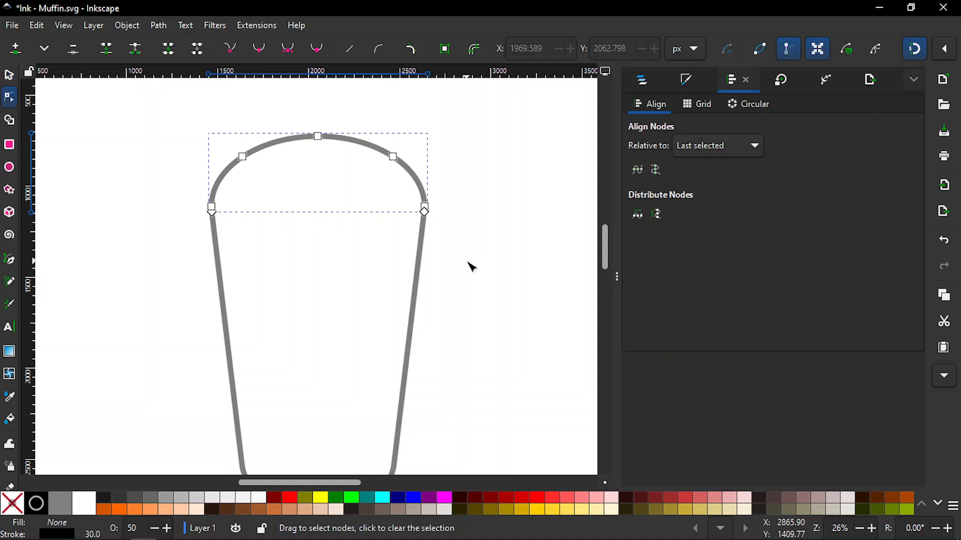
pyautogui.press('+')
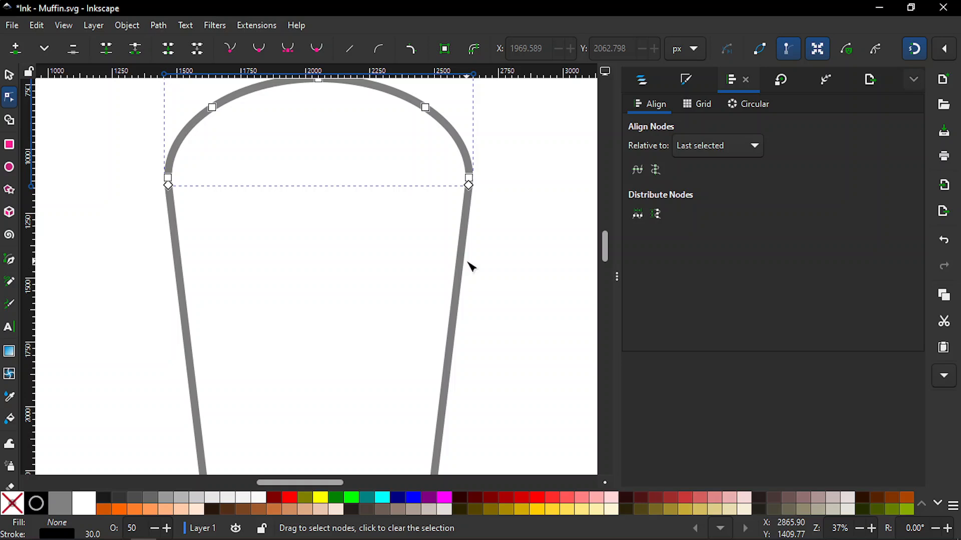
pyautogui.click(171, 181)
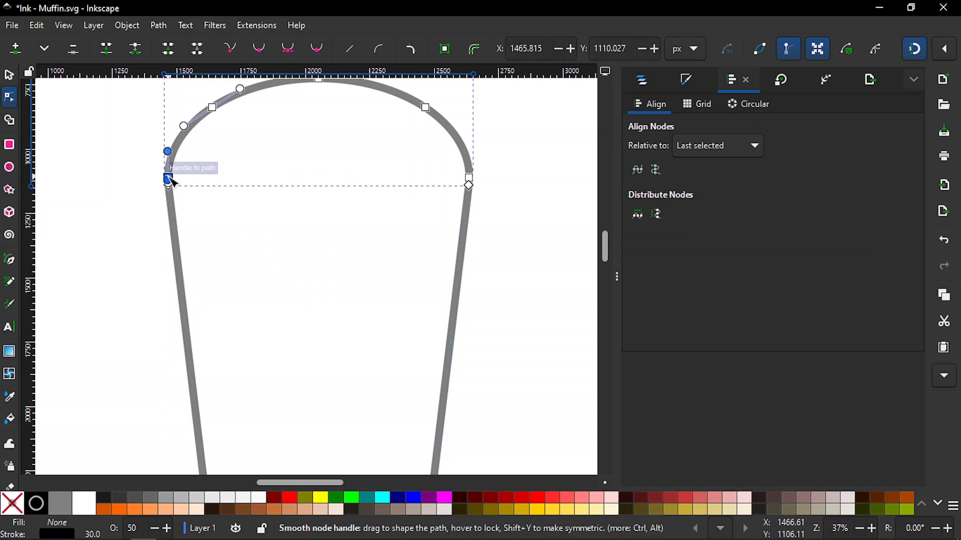
pyautogui.press('Delete')
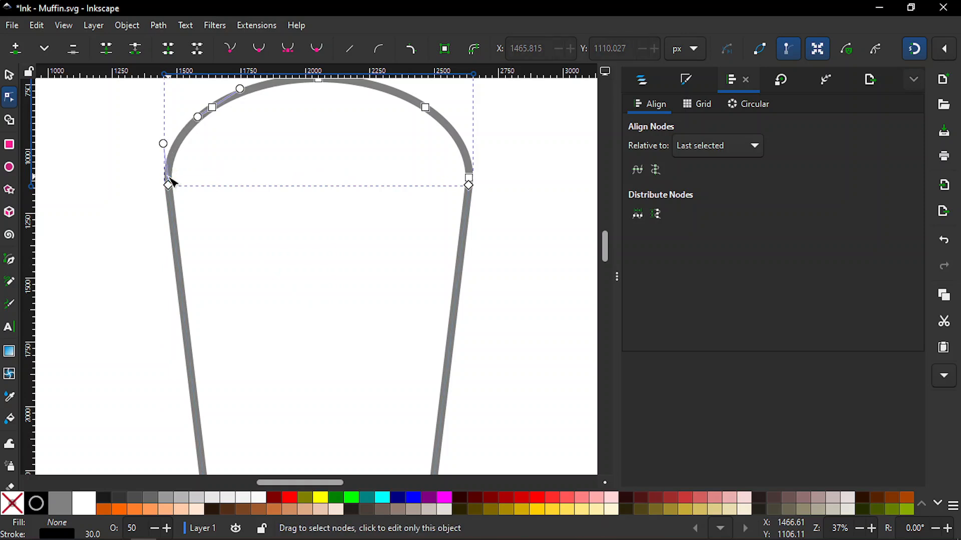
pyautogui.click(120, 210)
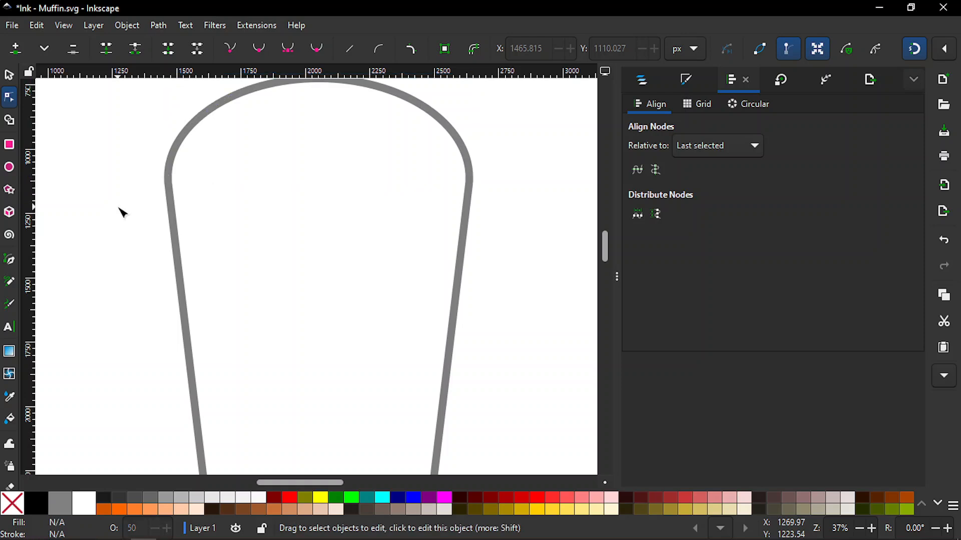
# Step: Delete the extra smooth node just above the rim arc's right end node and deselect the arc
pyautogui.click(454, 134)
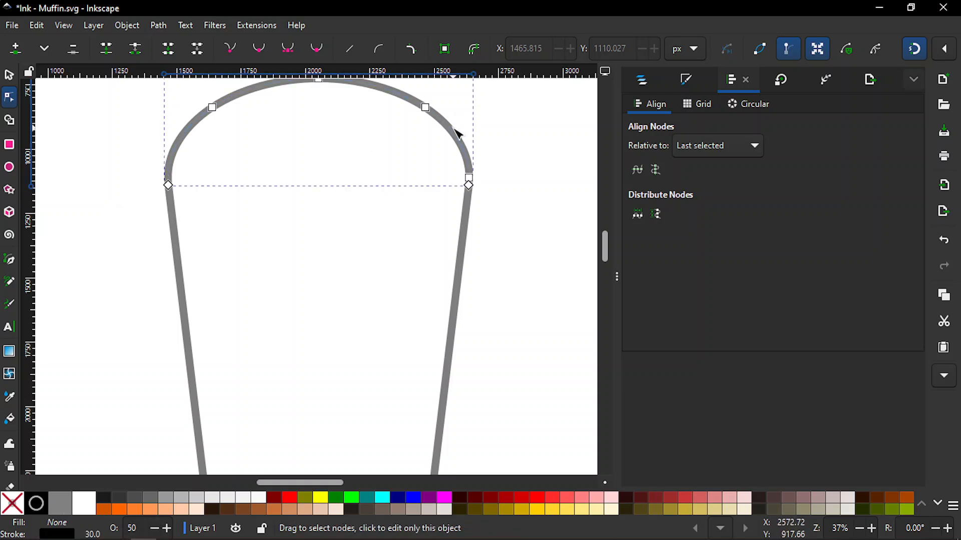
pyautogui.click(475, 181)
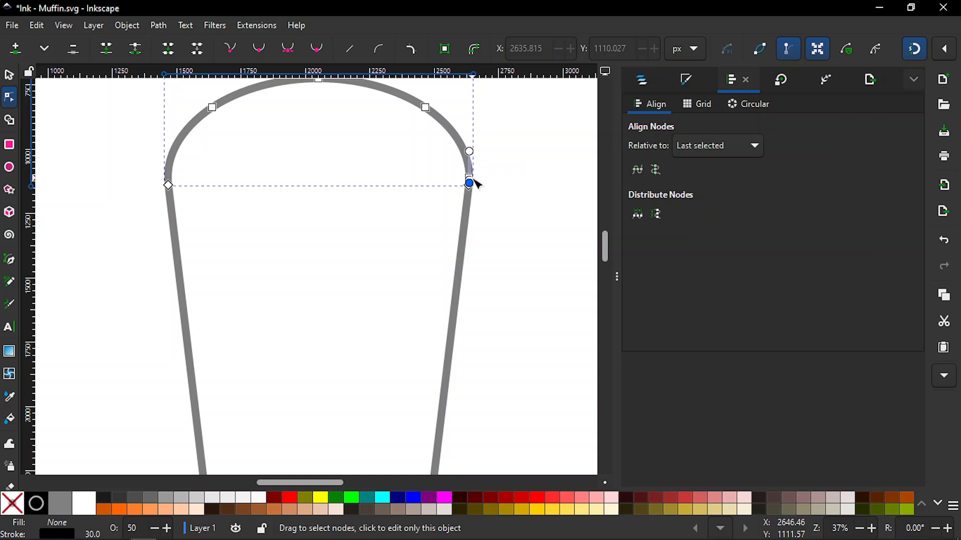
pyautogui.click(520, 189)
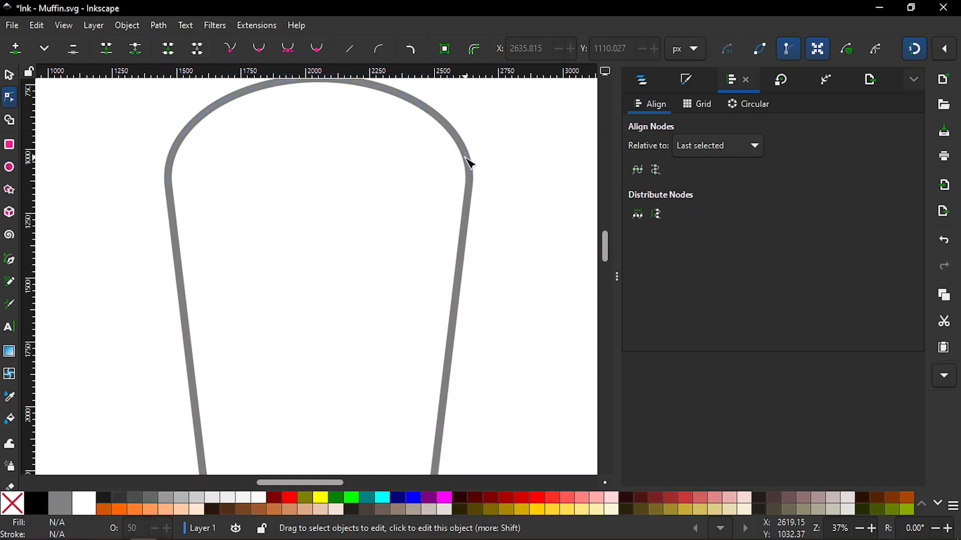
pyautogui.click(467, 163)
pyautogui.click(476, 182)
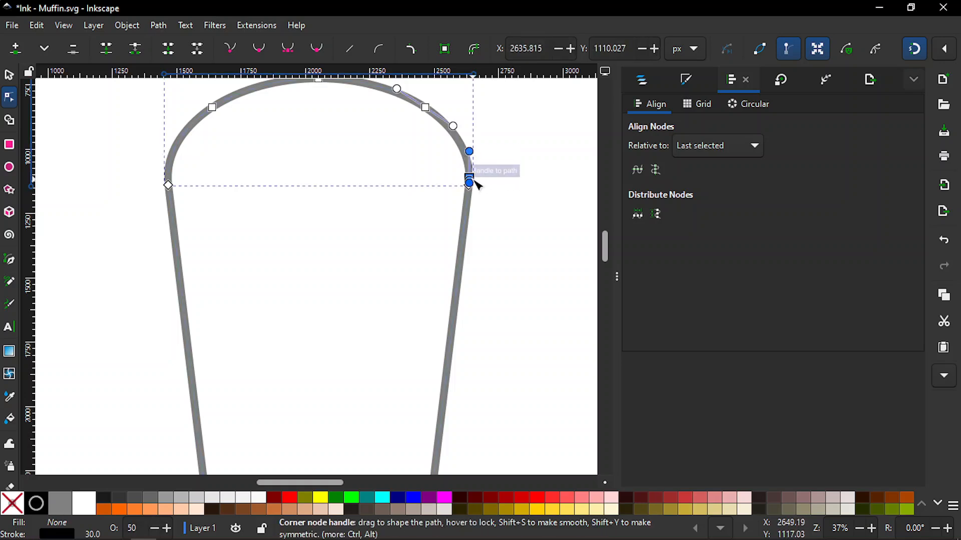
pyautogui.click(476, 184)
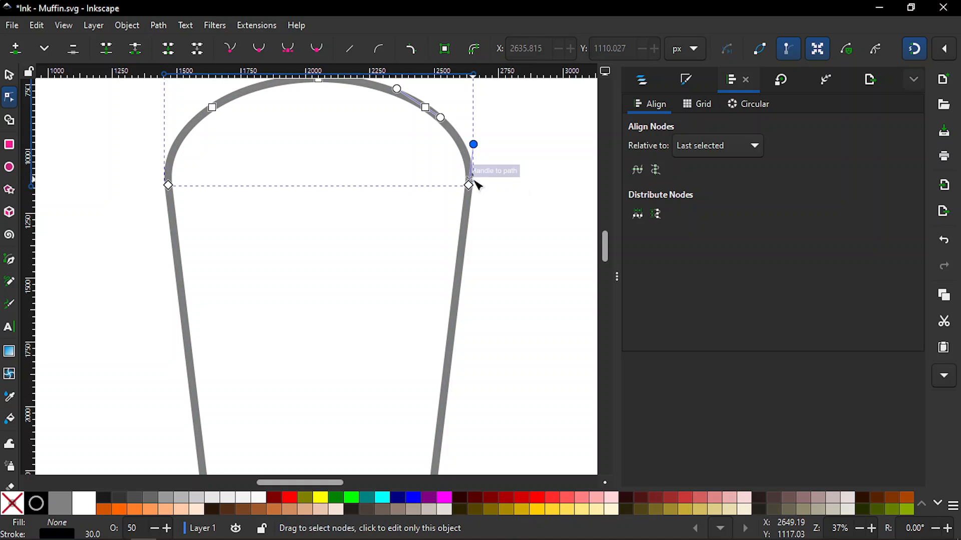
pyautogui.click(551, 216)
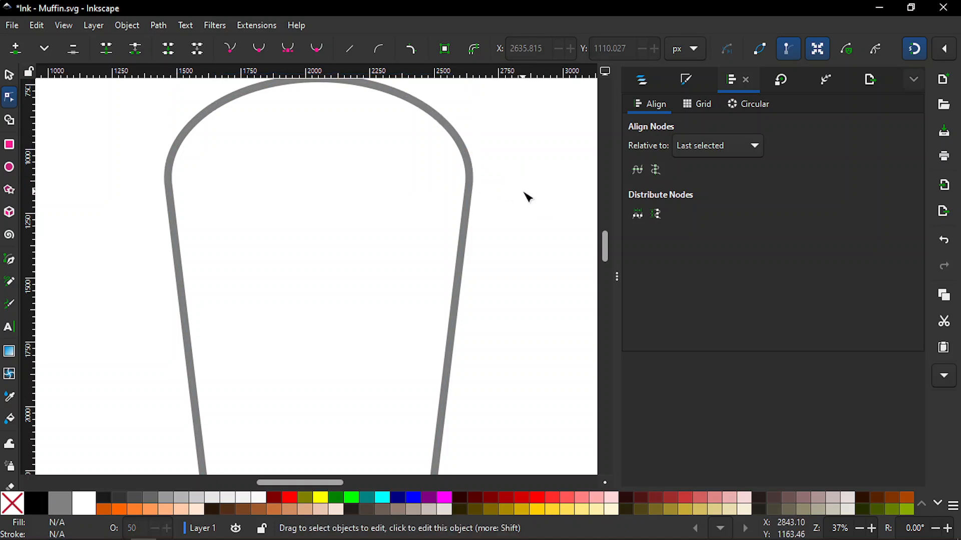
# Step: Join the rim arc's end nodes to the glass body's upper end nodes on both sides and deselect the path
pyautogui.scroll(1, 528, 196)
pyautogui.scroll(-2, 528, 196)
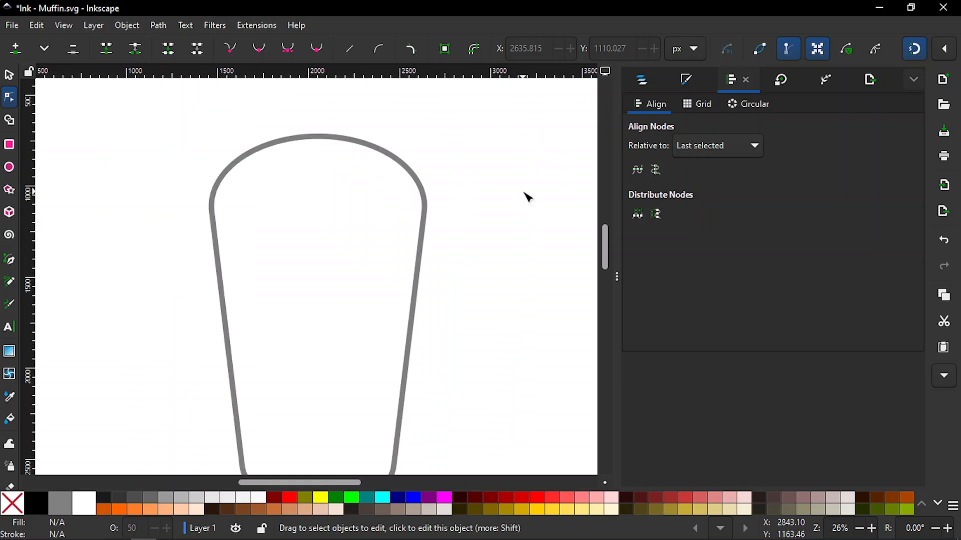
pyautogui.click(403, 161)
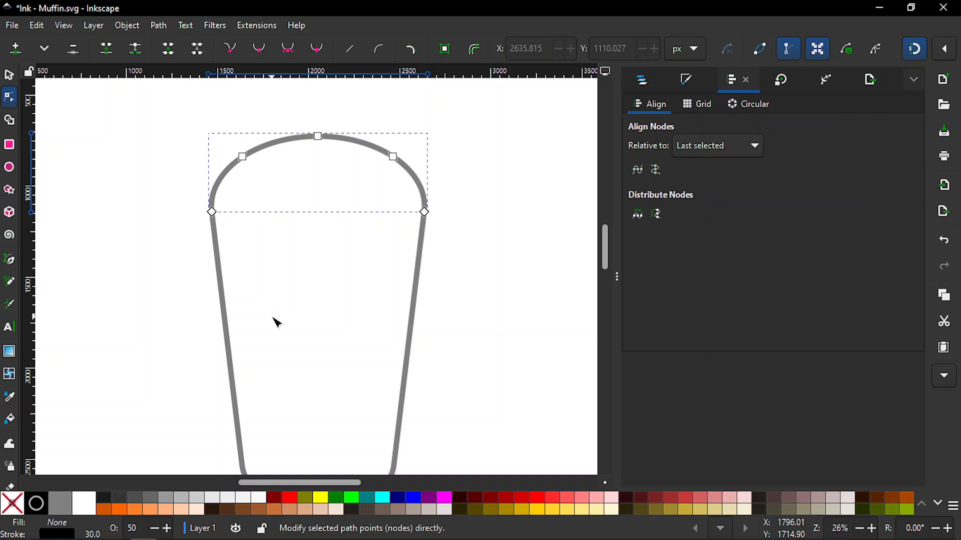
pyautogui.click(232, 336)
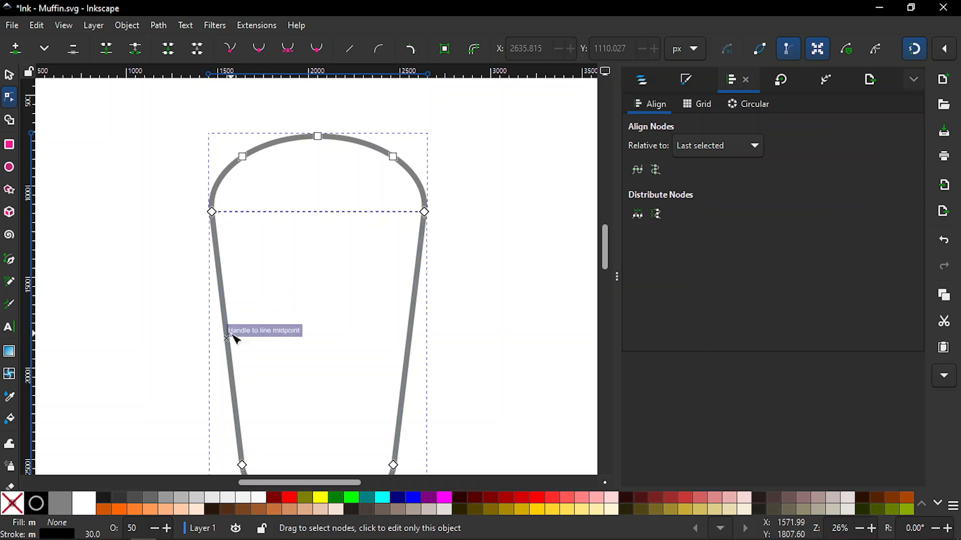
pyautogui.moveTo(128, 162); pyautogui.dragTo(497, 260)
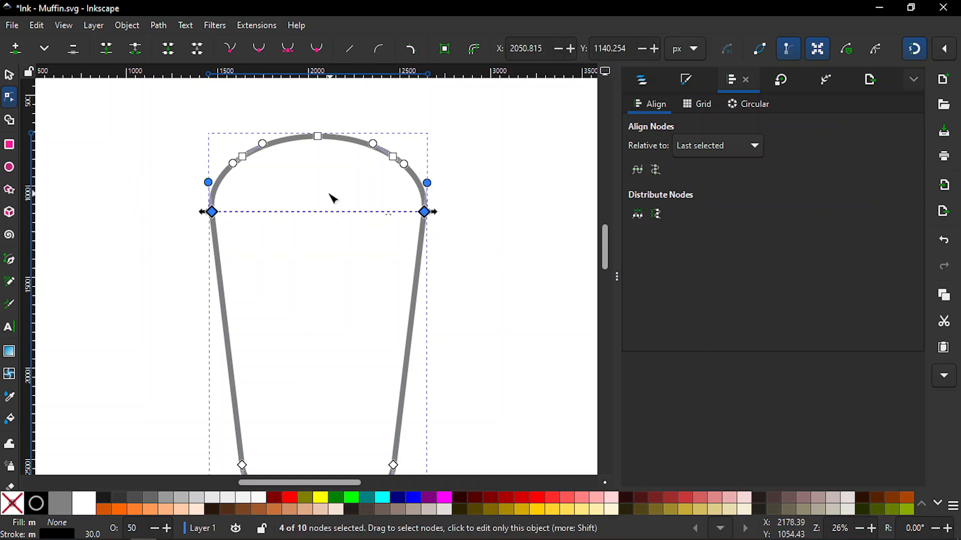
pyautogui.click(109, 49)
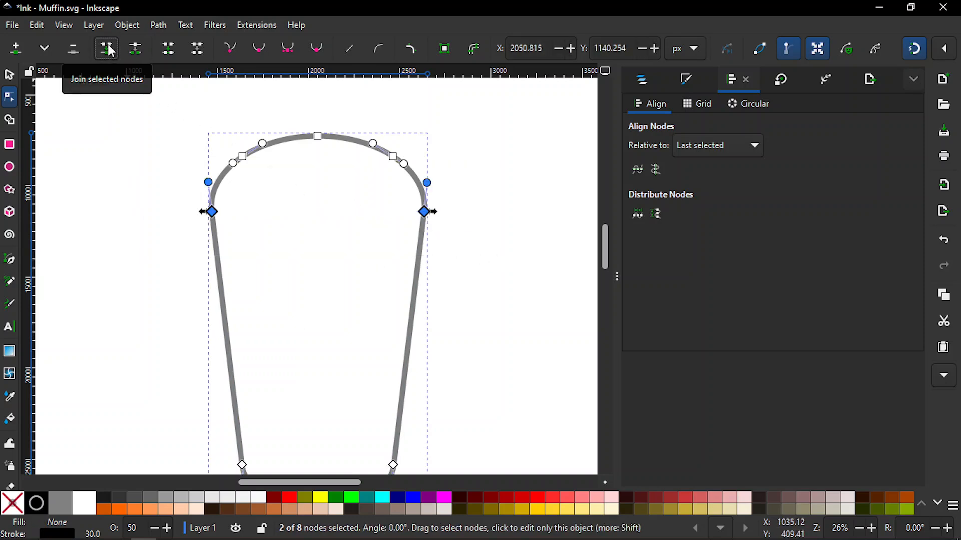
pyautogui.click(111, 196)
pyautogui.click(142, 237)
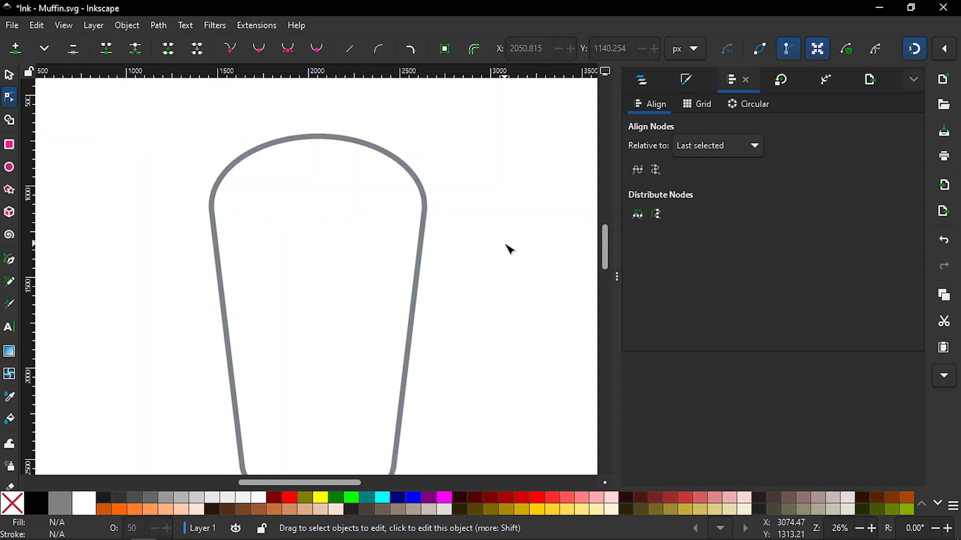
# Step: Remove the stroke from the closed glass outline, fill it with black and deselect it
pyautogui.press('-')
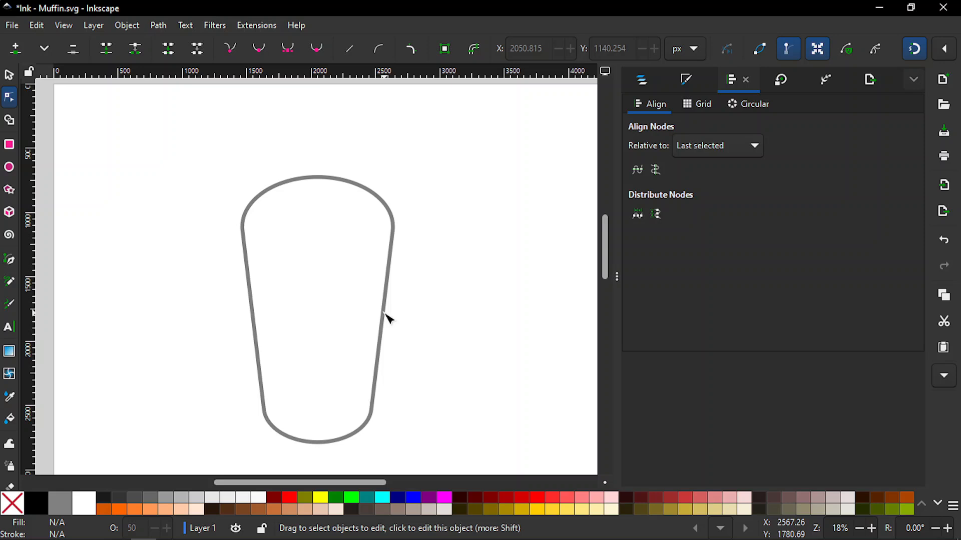
pyautogui.press('s')
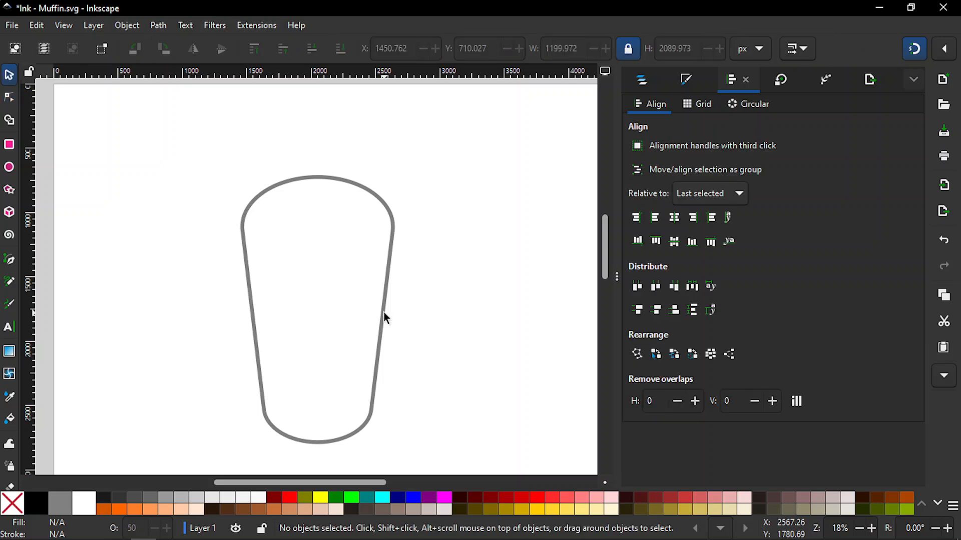
pyautogui.click(384, 316)
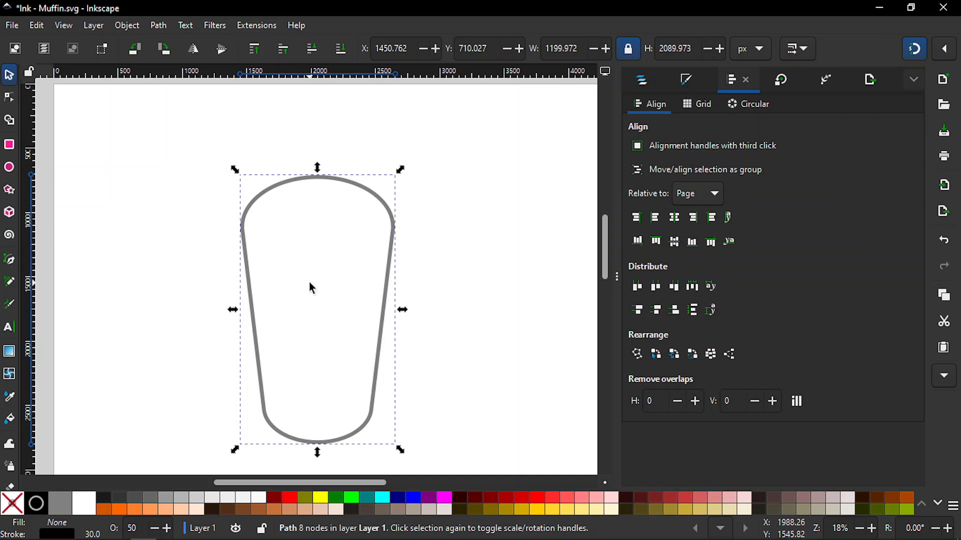
pyautogui.keyDown('shift'); pyautogui.click(19, 507); pyautogui.keyUp('shift')
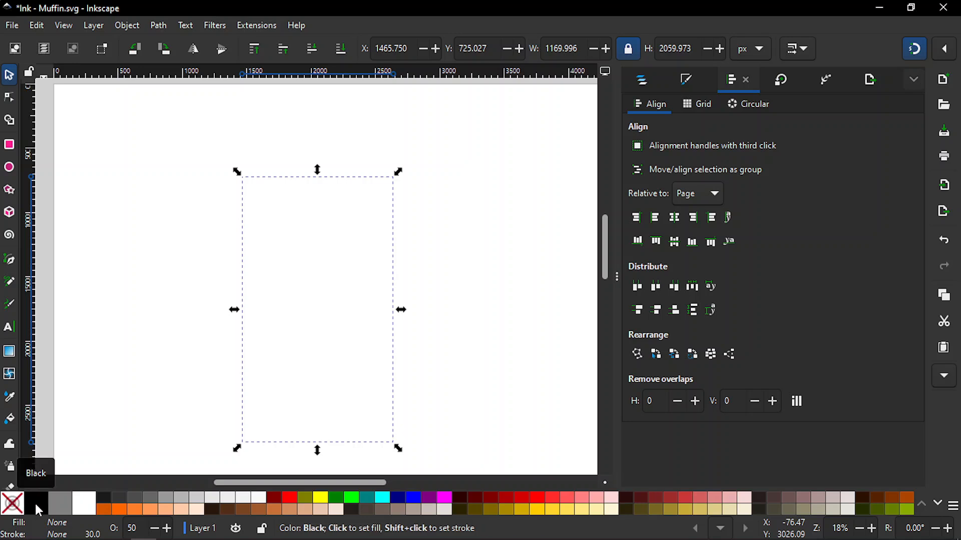
pyautogui.click(34, 502)
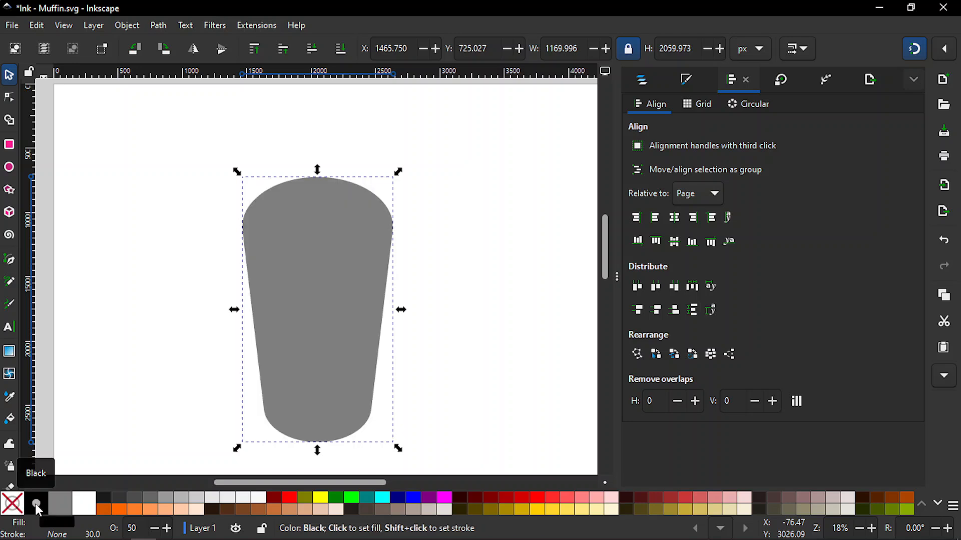
pyautogui.click(484, 202)
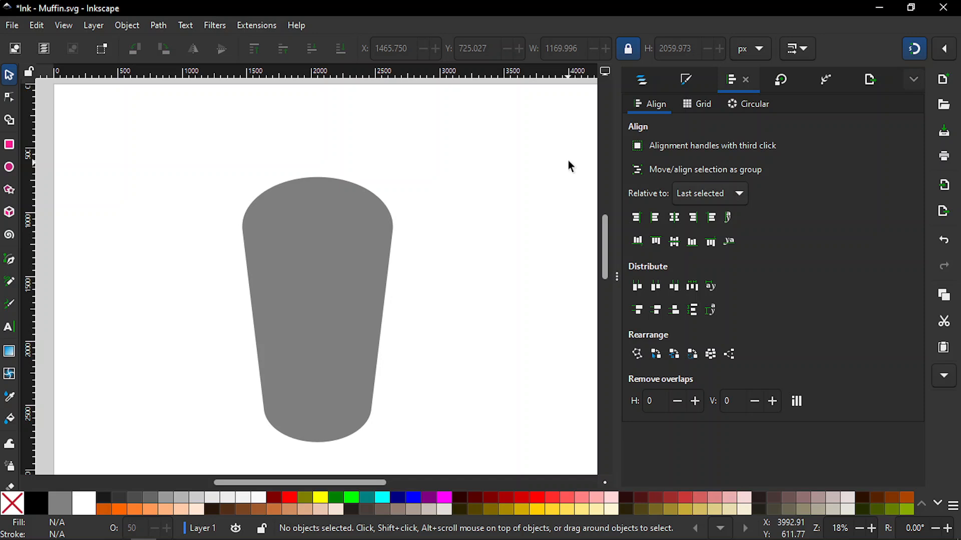
# Step: Hide the filled glass shape path7, show the hidden body path11 and rim ellipse path12, and clear the selection
pyautogui.click(642, 81)
pyautogui.moveTo(814, 129)
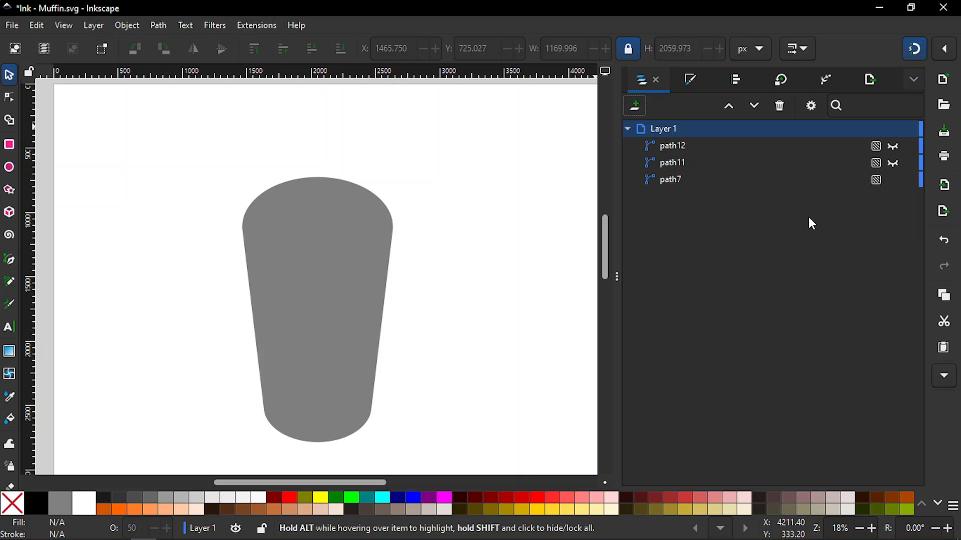
pyautogui.click(343, 322)
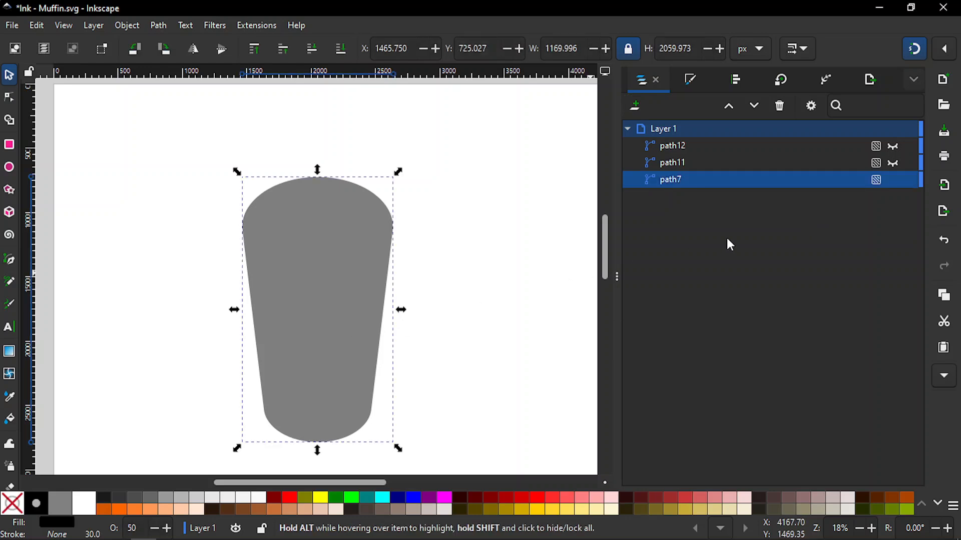
pyautogui.click(893, 180)
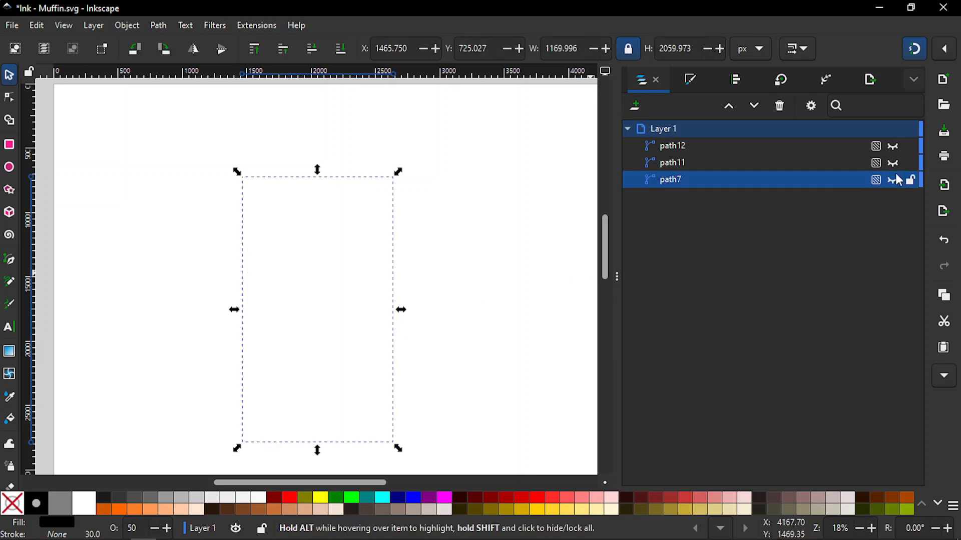
pyautogui.click(893, 163)
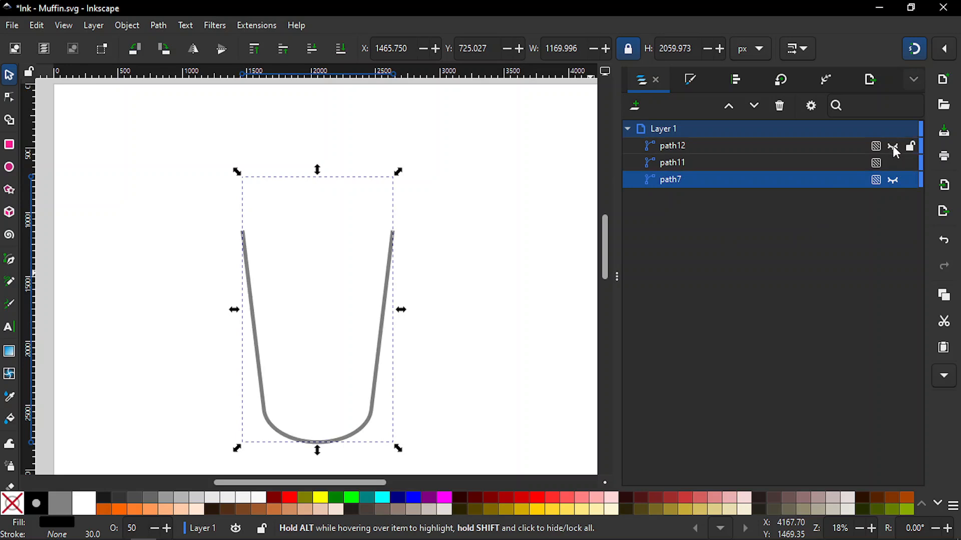
pyautogui.click(893, 146)
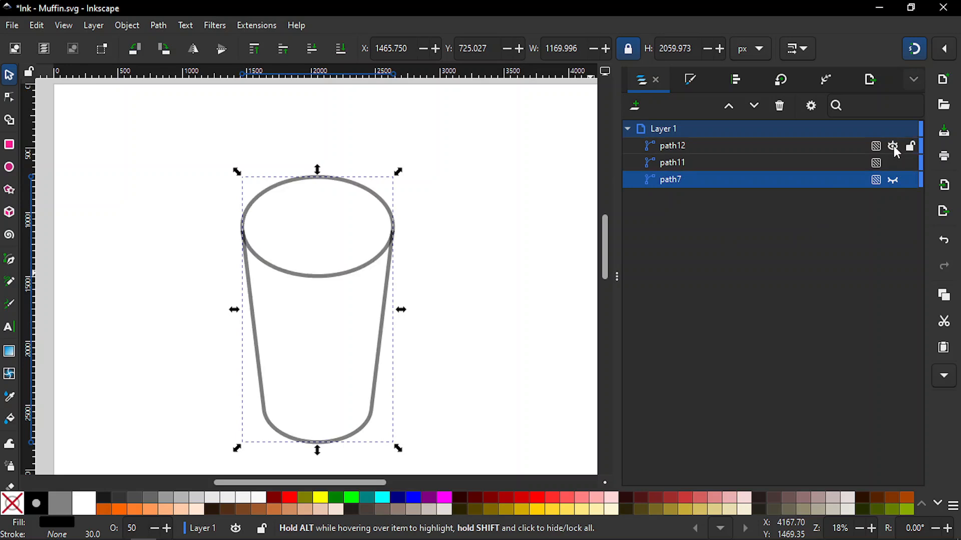
pyautogui.click(490, 273)
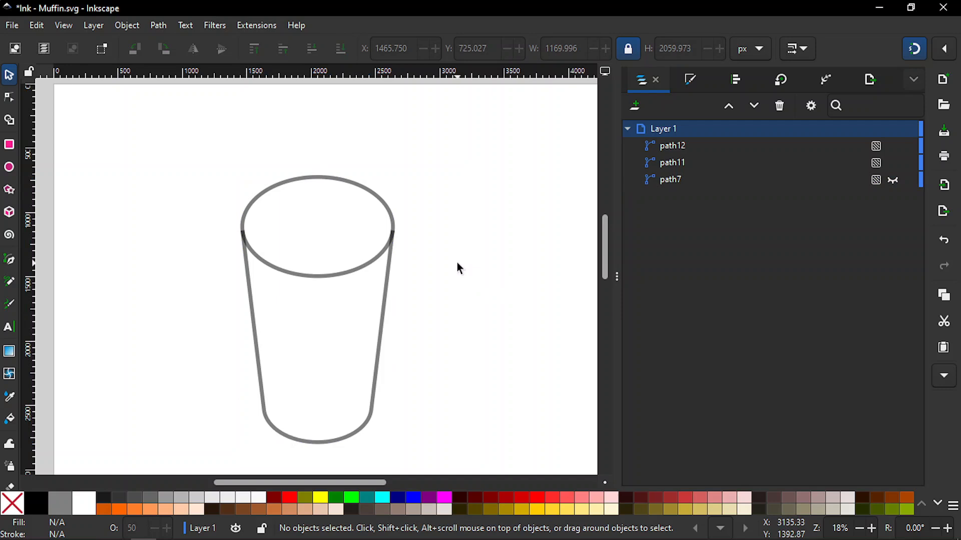
# Step: Duplicate the rim ellipse, give the copy a black fill without stroke, and deselect it
pyautogui.click(328, 277)
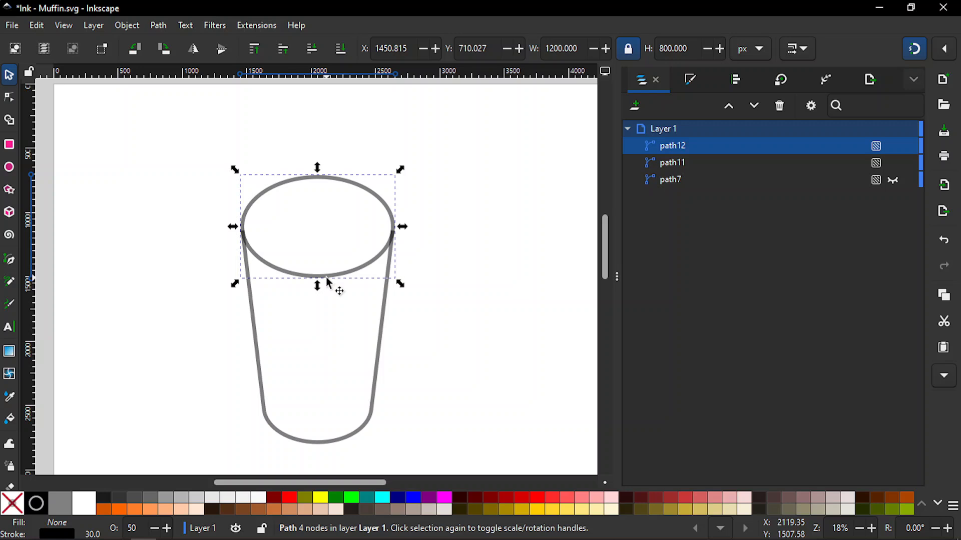
pyautogui.press('ctrl')
pyautogui.hotkey('ctrl', 'd')
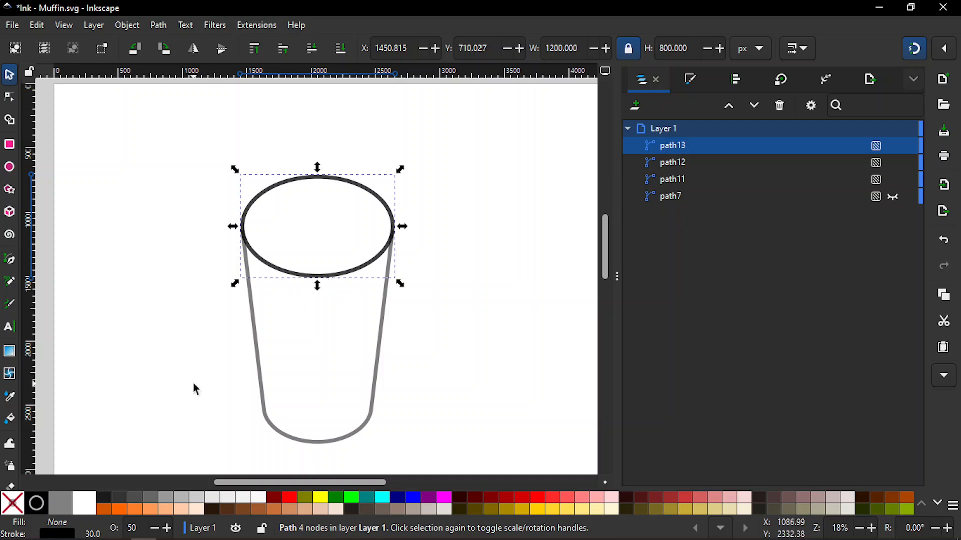
pyautogui.keyDown('shift'); pyautogui.click(9, 511); pyautogui.keyUp('shift')
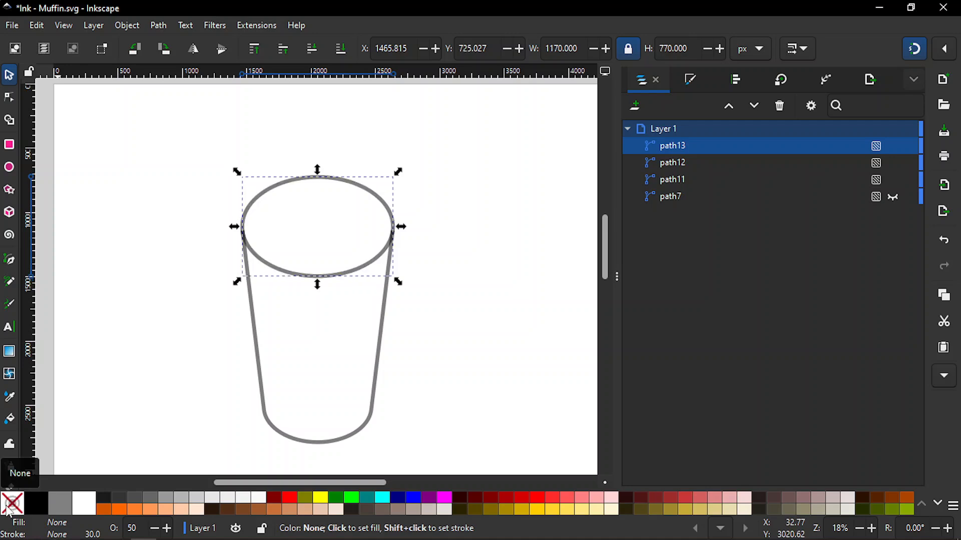
pyautogui.click(35, 508)
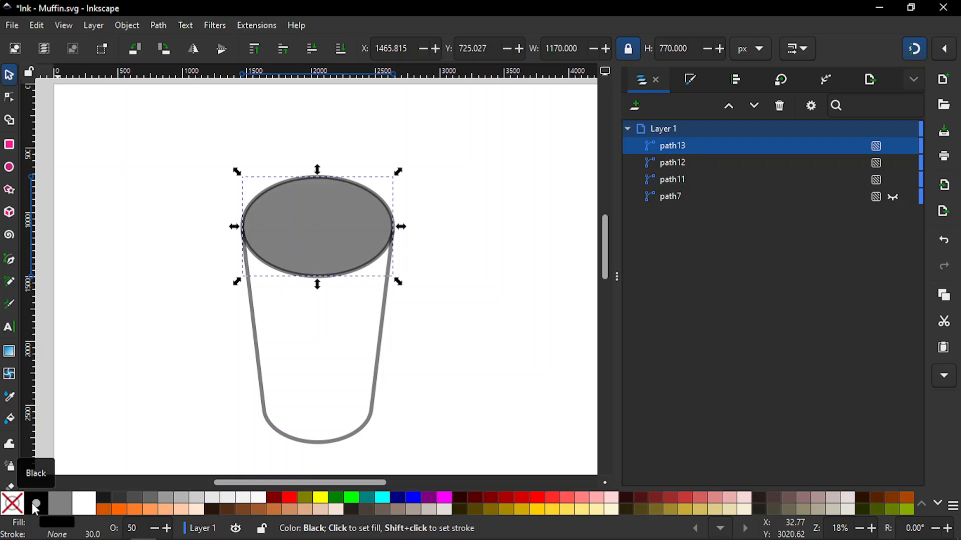
pyautogui.click(434, 331)
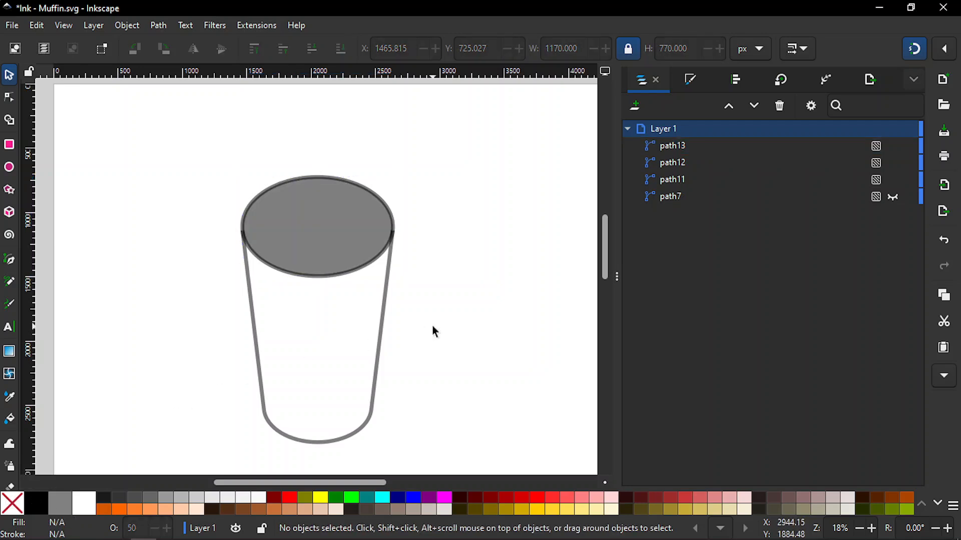
# Step: Convert the glass body's stroke to a path, fill it with black and deselect it
pyautogui.click(372, 411)
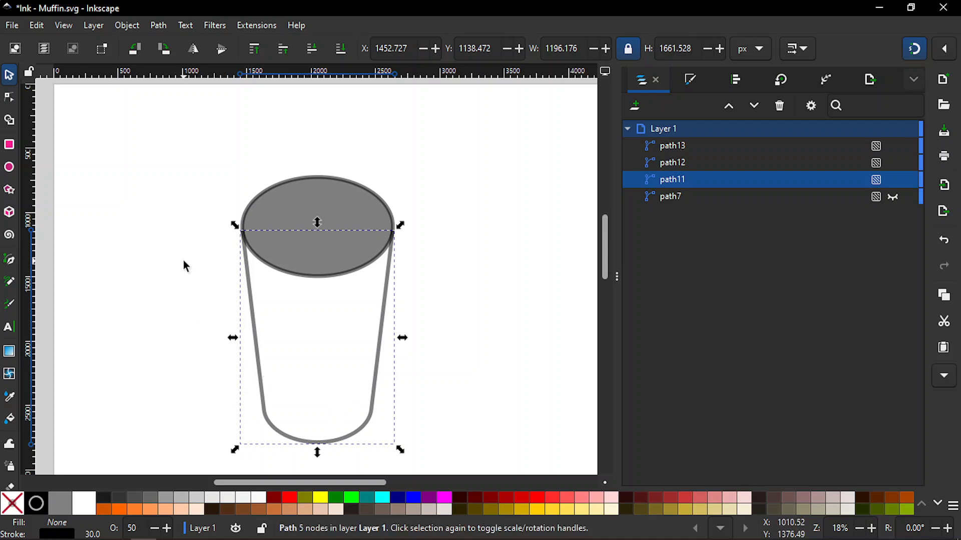
pyautogui.click(159, 26)
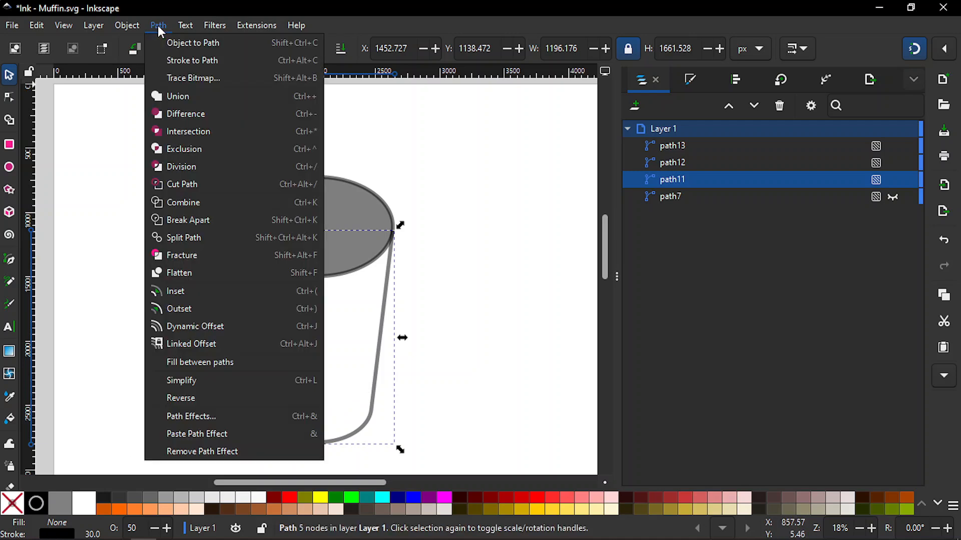
pyautogui.click(172, 61)
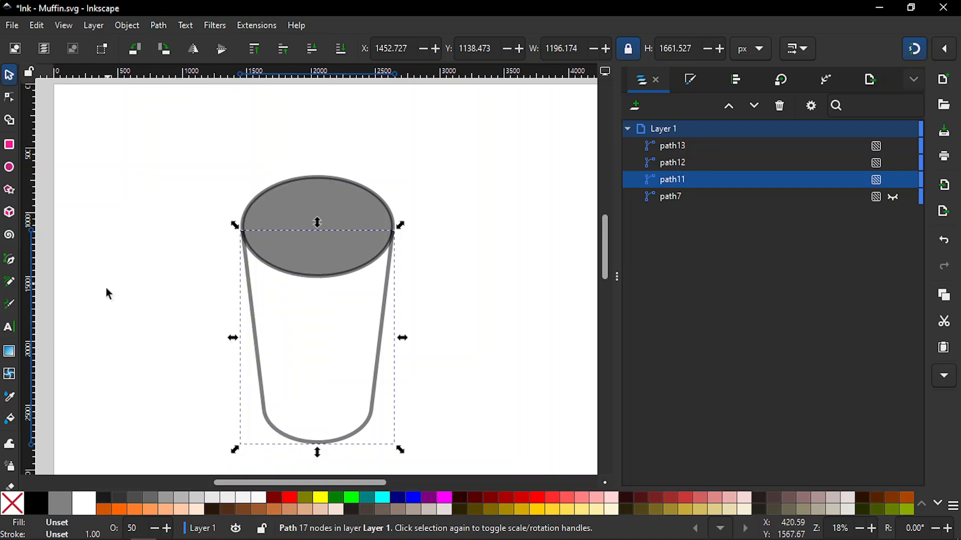
pyautogui.click(37, 504)
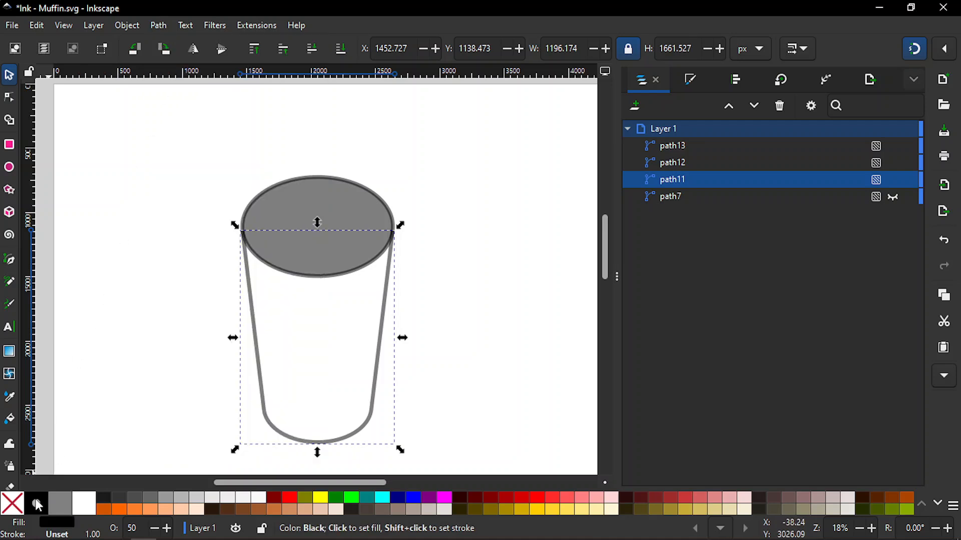
pyautogui.click(104, 422)
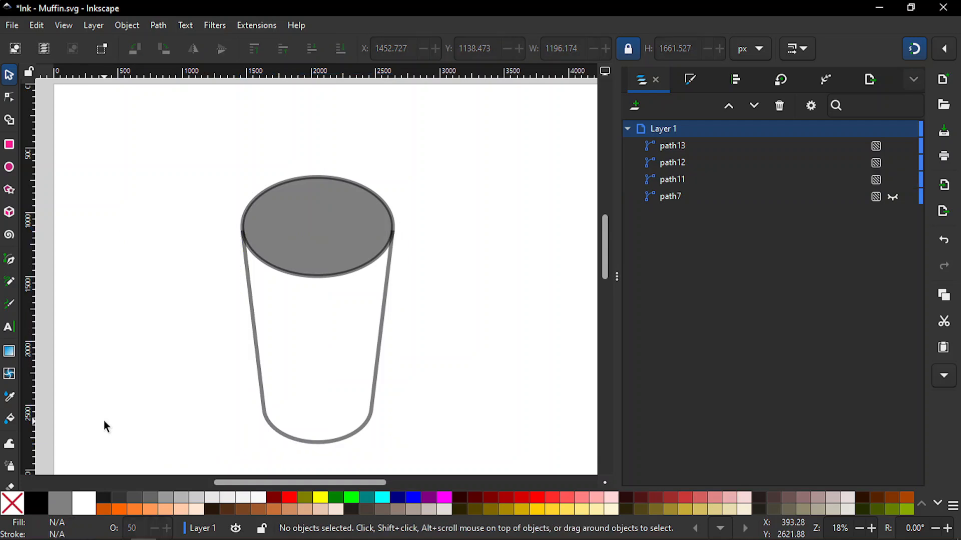
# Step: Move the filled ellipse about 524 px straight down into the glass and scale it about its centre to about 1018 × 670 px
pyautogui.click(304, 249)
pyautogui.press('ctrl')
pyautogui.moveTo(304, 248); pyautogui.dragTo(300, 315)
pyautogui.press('+')
pyautogui.press('+')
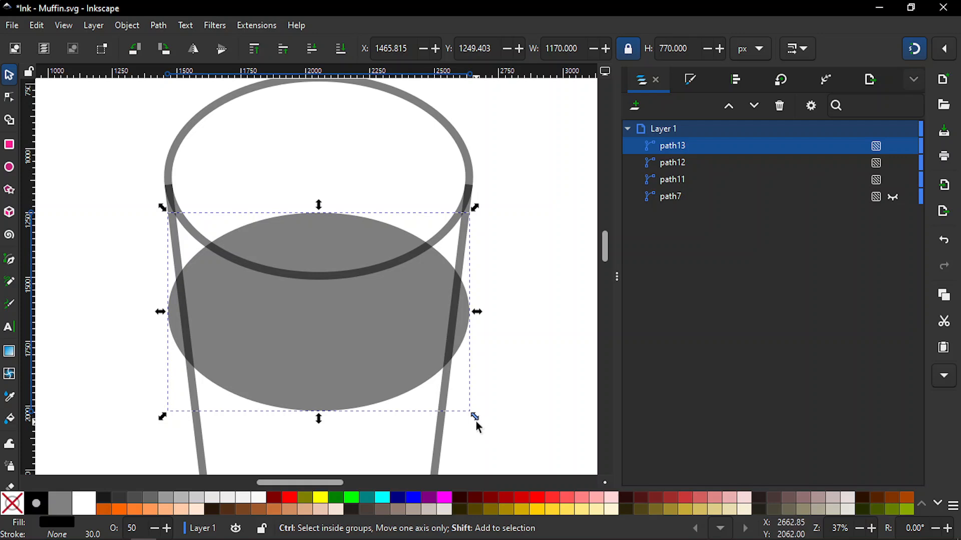
pyautogui.moveTo(477, 419); pyautogui.dragTo(461, 407)
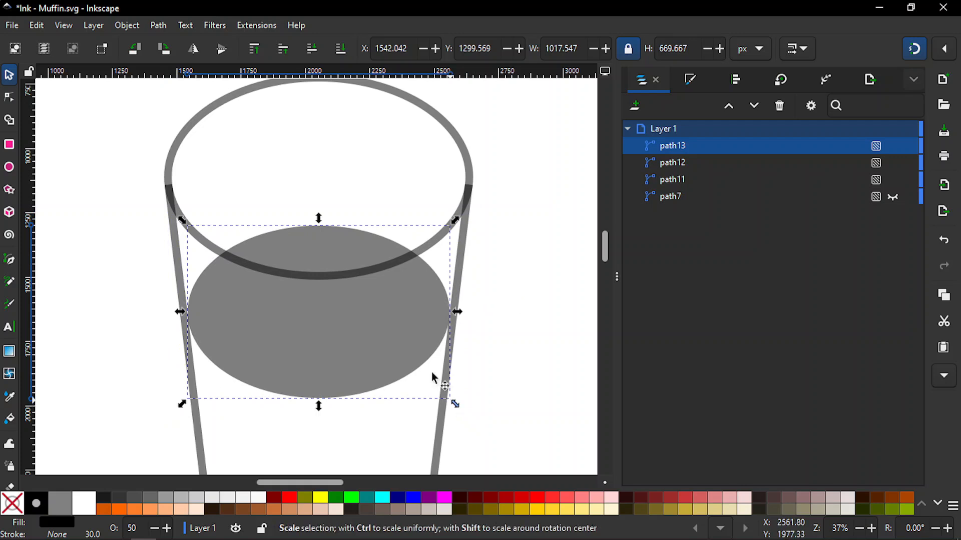
pyautogui.click(526, 318)
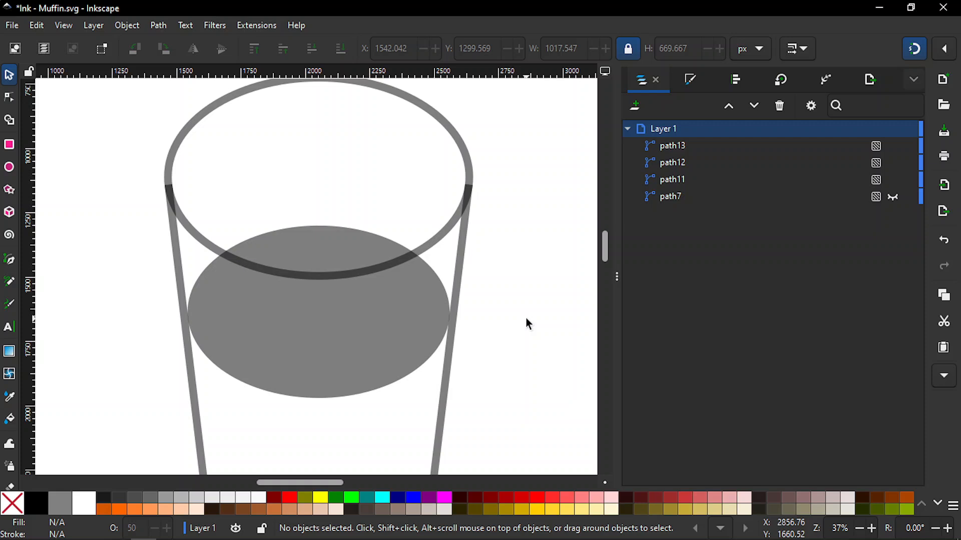
# Step: Examine where the filled ellipse meets the glass's right side and check the arrow-key move distance in the Steps preferences
pyautogui.press('z')
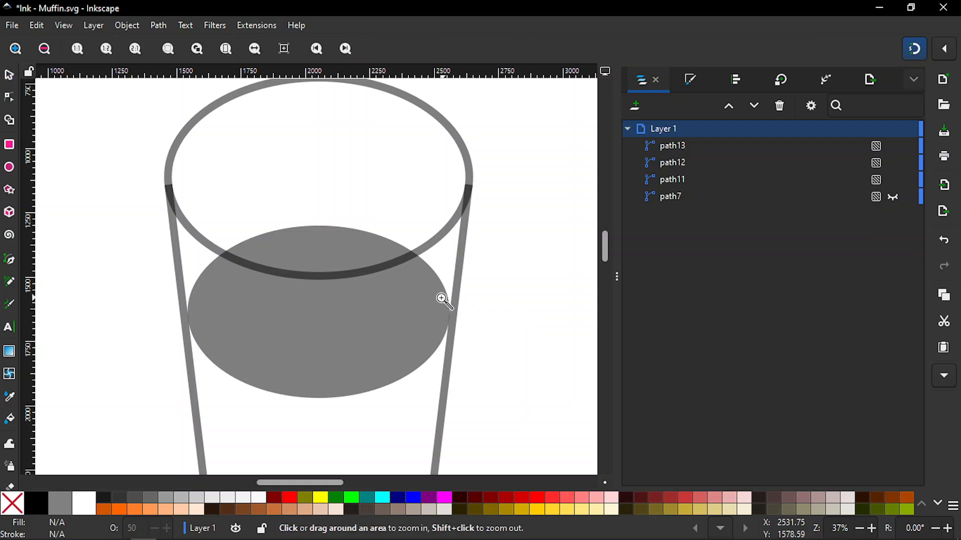
pyautogui.moveTo(439, 299); pyautogui.dragTo(469, 344)
pyautogui.moveTo(262, 201); pyautogui.dragTo(326, 355)
pyautogui.moveTo(250, 92); pyautogui.dragTo(349, 441)
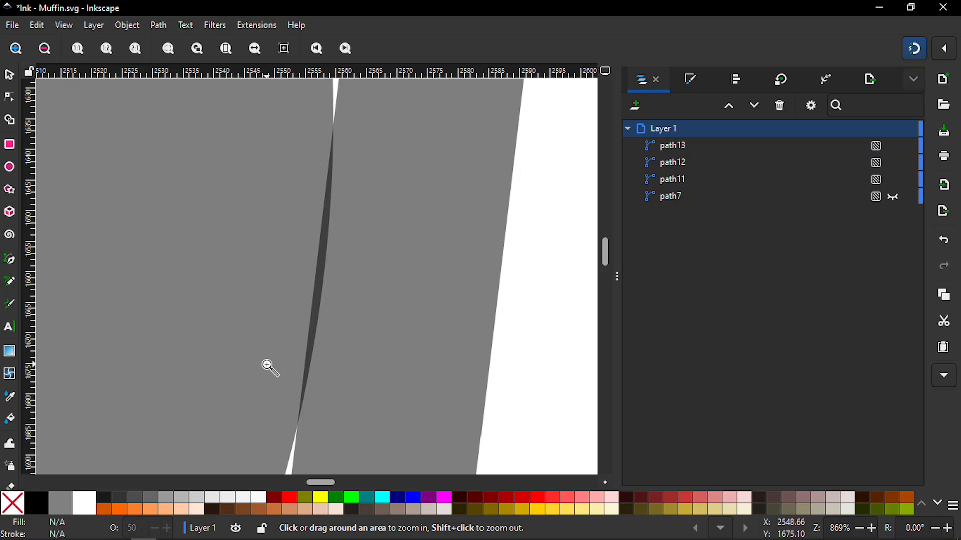
pyautogui.press('s')
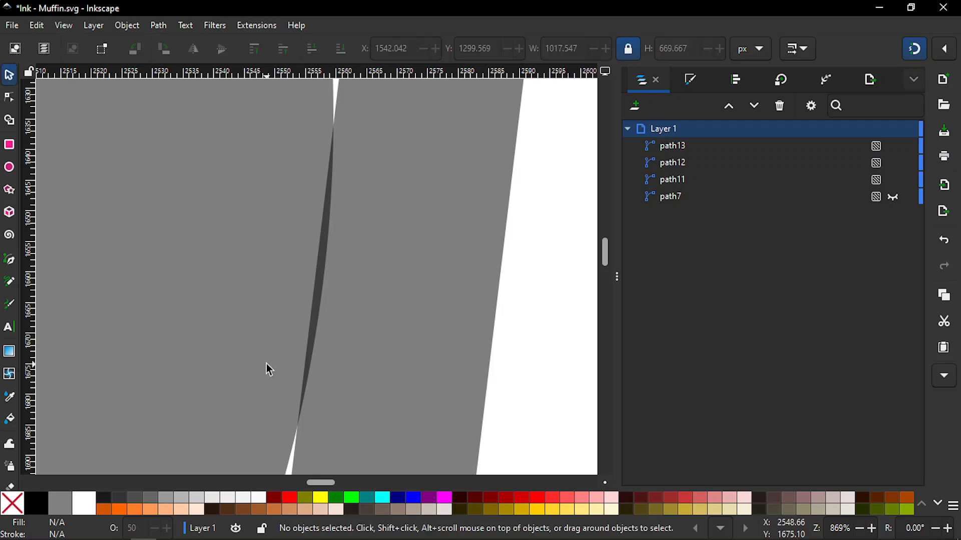
pyautogui.click(176, 311)
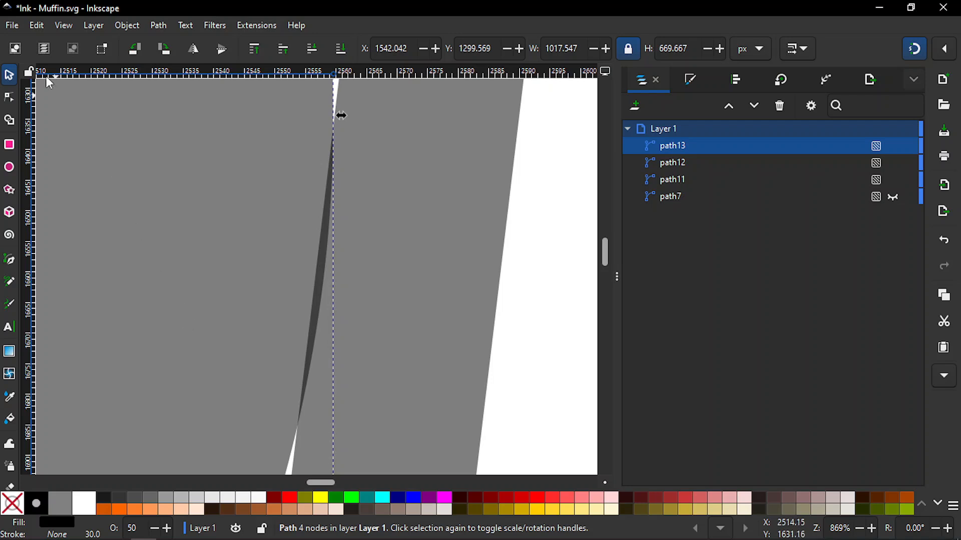
pyautogui.click(36, 25)
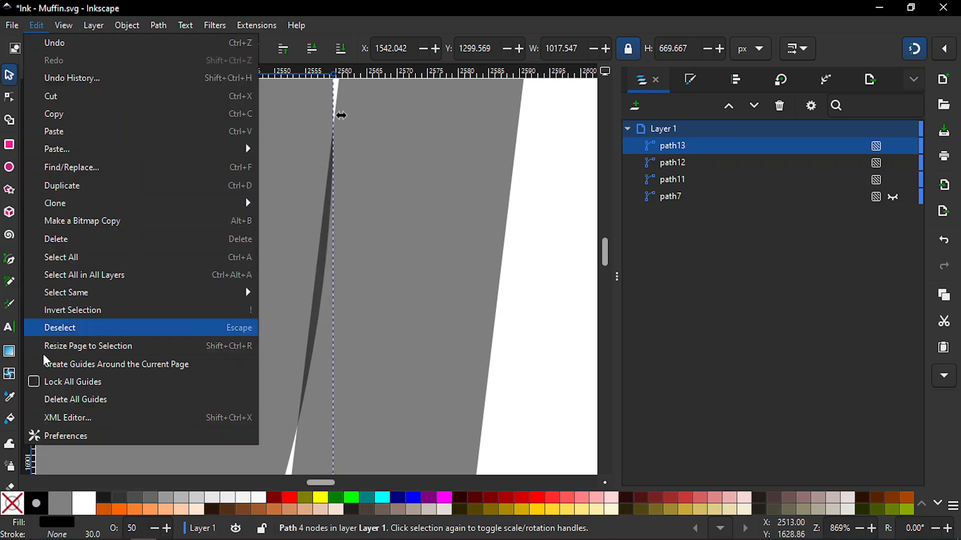
pyautogui.click(58, 438)
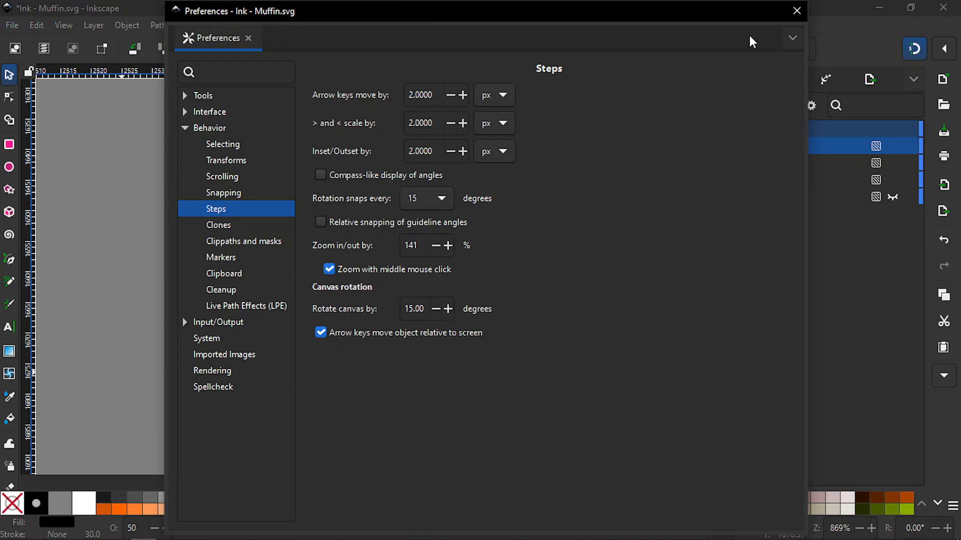
pyautogui.click(797, 15)
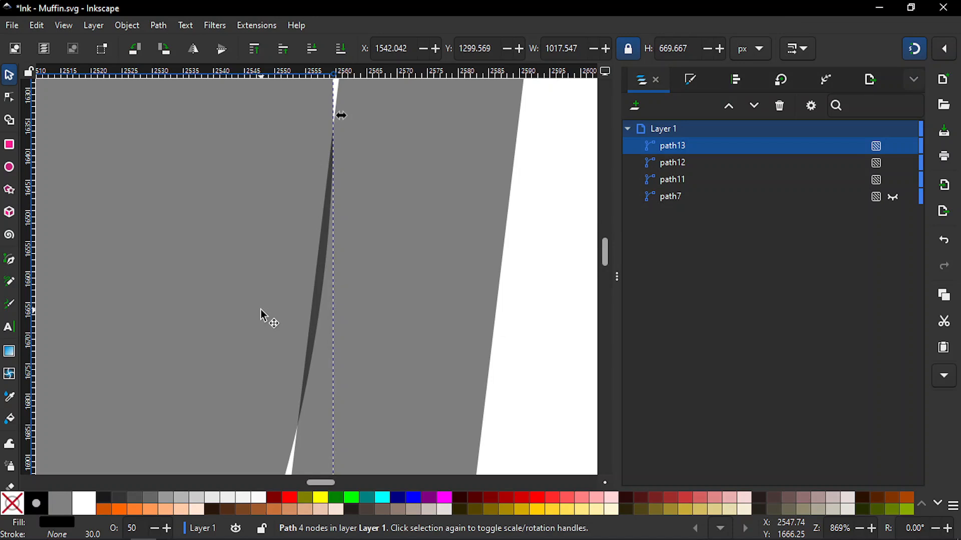
# Step: Nudge the filled ellipse up 12 px in 2 px steps so its edge just meets the glass side's inner edge
pyautogui.press('Up')
pyautogui.press('Up')
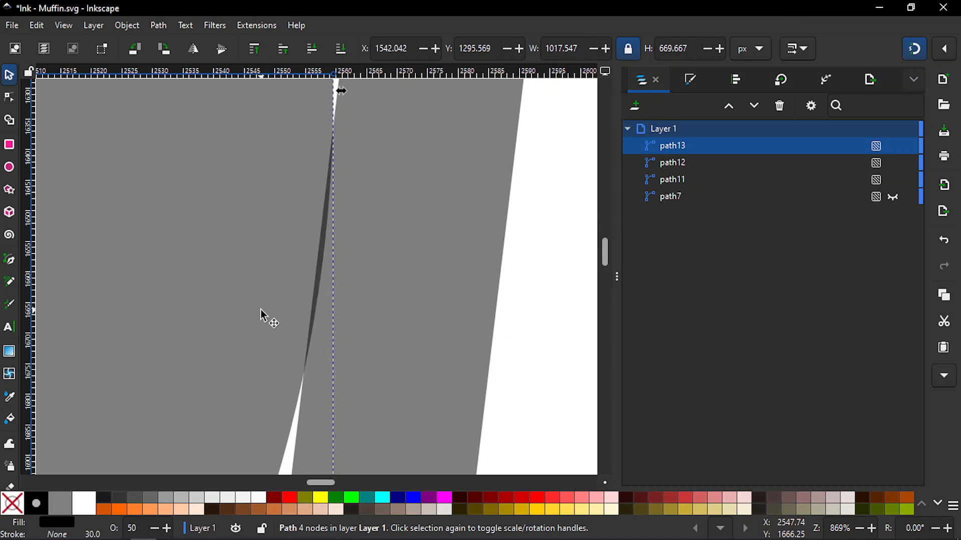
pyautogui.press('Up')
pyautogui.press('Up')
pyautogui.press('Up')
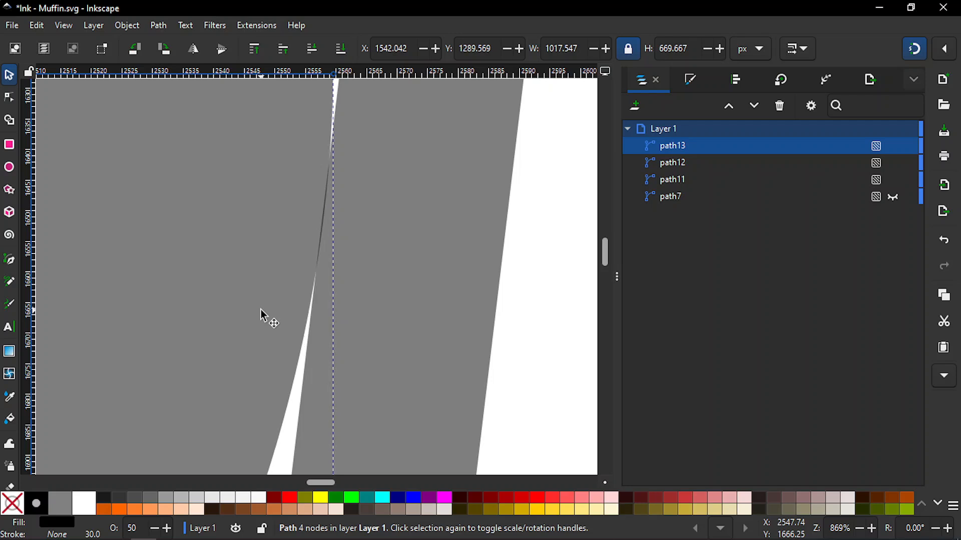
pyautogui.press('Up')
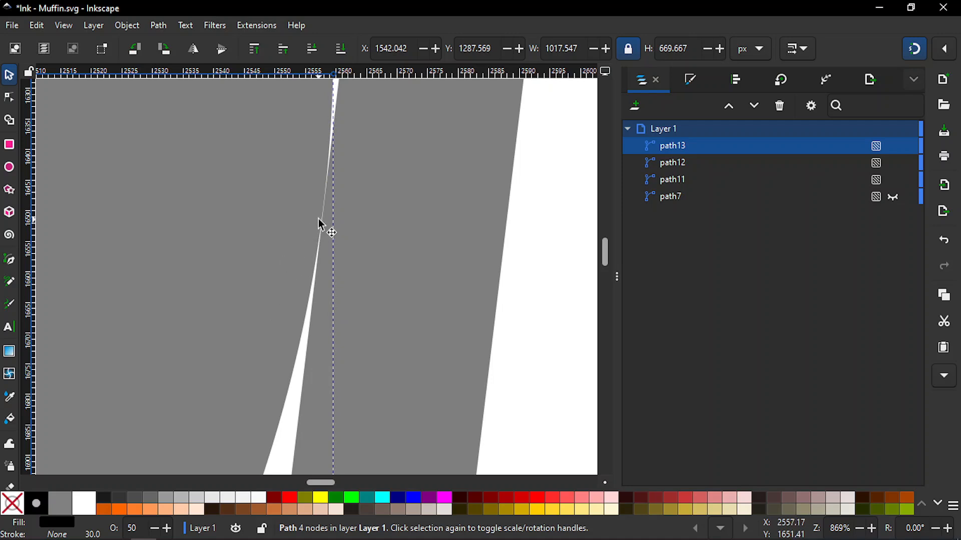
# Step: Nudge the filled ellipse down 2 px so it slightly overlaps the glass side's inner edge
pyautogui.press('Down')
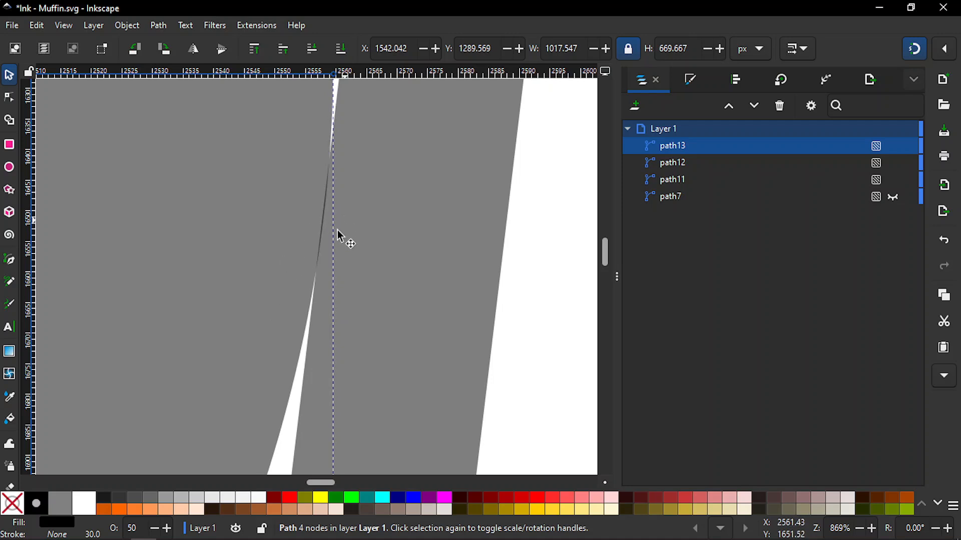
pyautogui.scroll(-10, 328, 207)
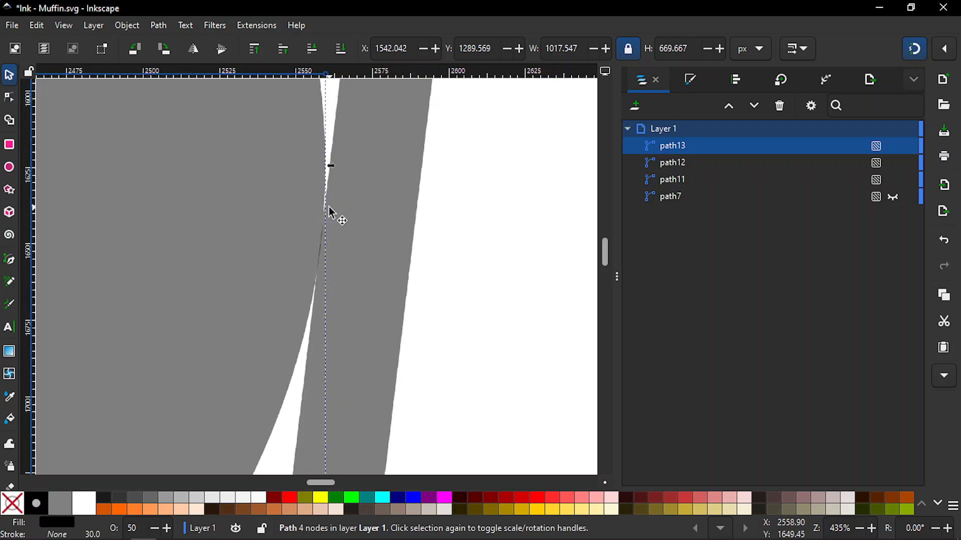
pyautogui.scroll(-1, 329, 207)
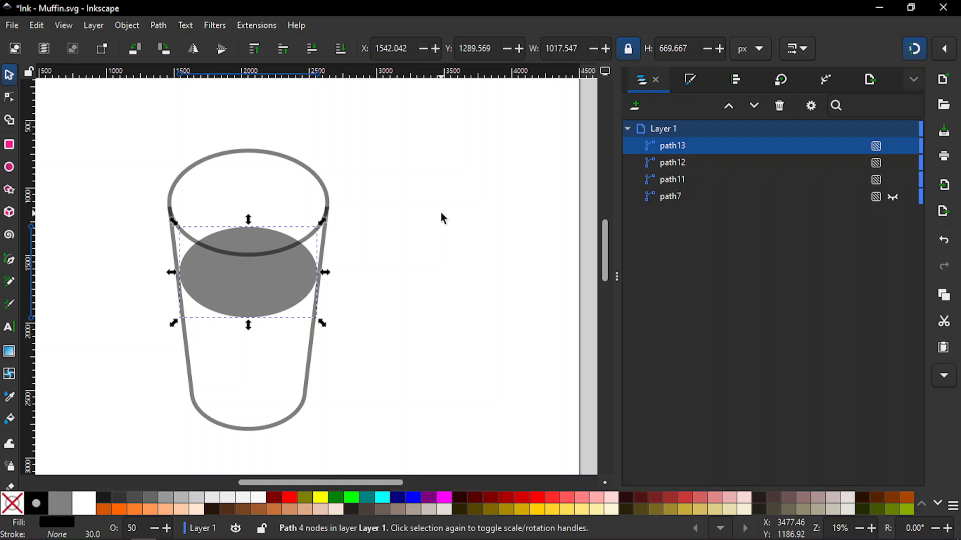
# Step: Draw a horizontal line about 1668 px long from the ellipse's right contact point leftward past the glass, with a black stroke and no fill
pyautogui.press('+')
pyautogui.press('+')
pyautogui.press('+')
pyautogui.press('+')
pyautogui.press('+')
pyautogui.press('+')
pyautogui.press('+')
pyautogui.press('+')
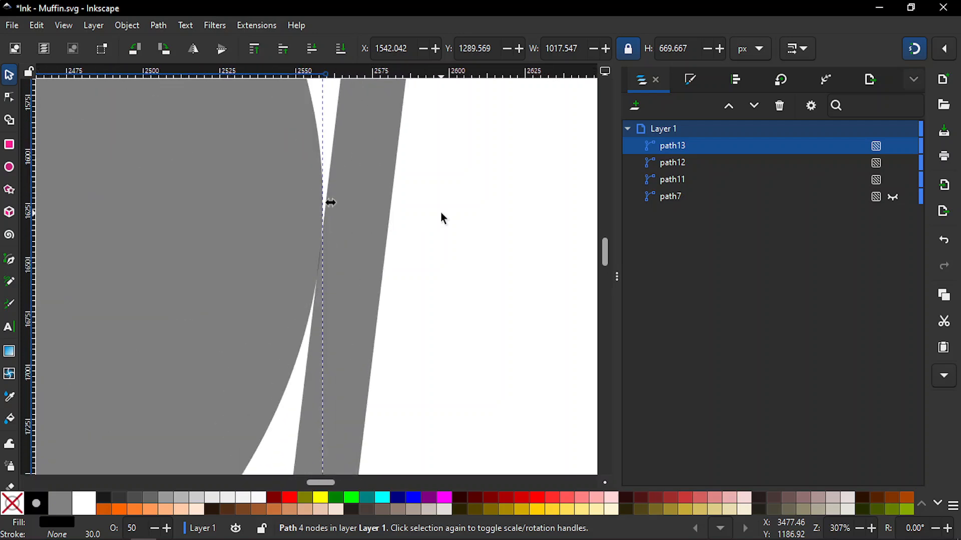
pyautogui.press('+')
pyautogui.press('+')
pyautogui.press('+')
pyautogui.press('+')
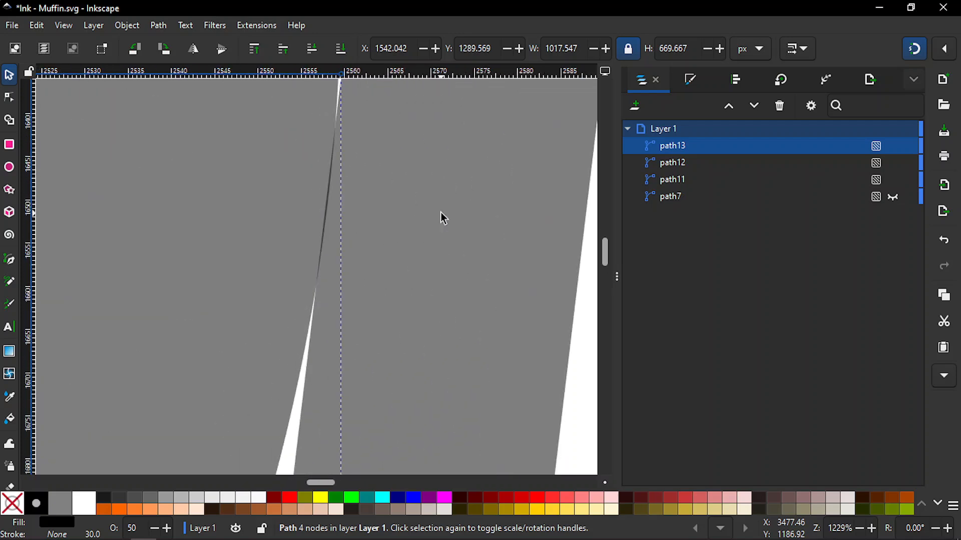
pyautogui.press('b')
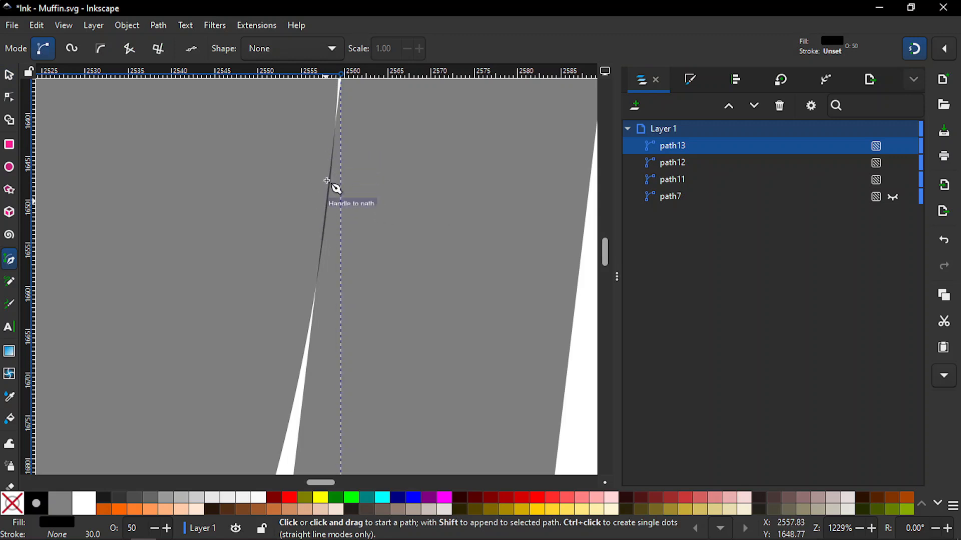
pyautogui.click(374, 210)
pyautogui.press('-')
pyautogui.press('-')
pyautogui.press('-')
pyautogui.press('-')
pyautogui.press('-')
pyautogui.press('-')
pyautogui.press('-')
pyautogui.press('-')
pyautogui.press('-')
pyautogui.press('-')
pyautogui.press('-')
pyautogui.press('-')
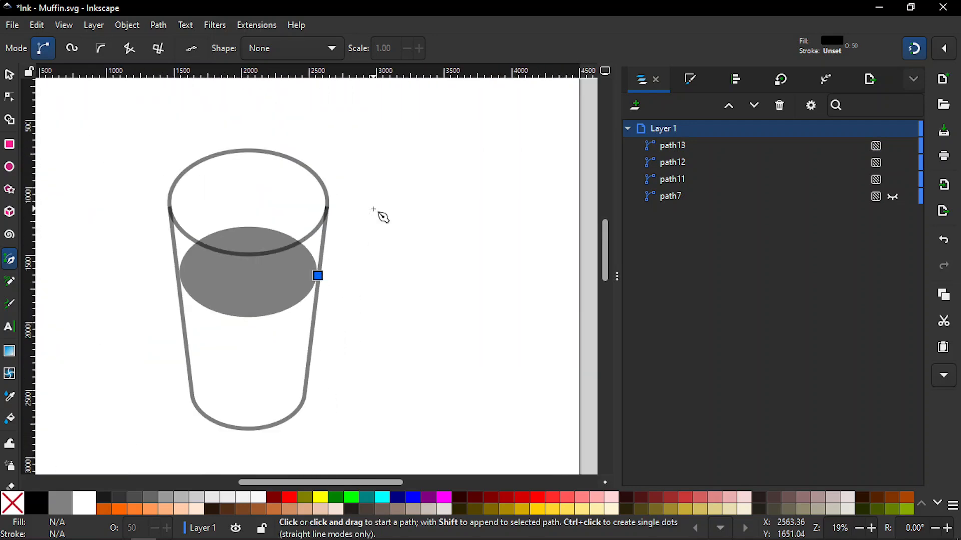
pyautogui.click(93, 262)
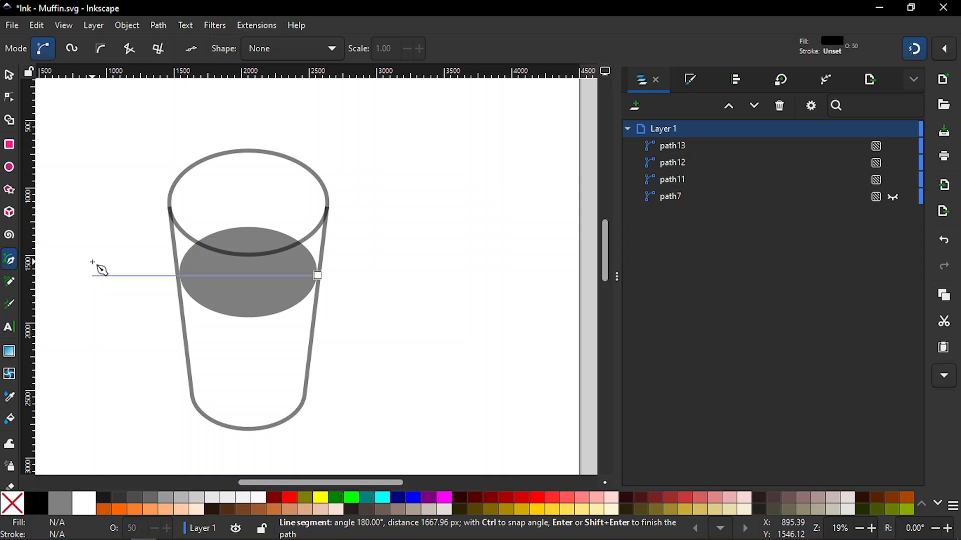
pyautogui.press('Return')
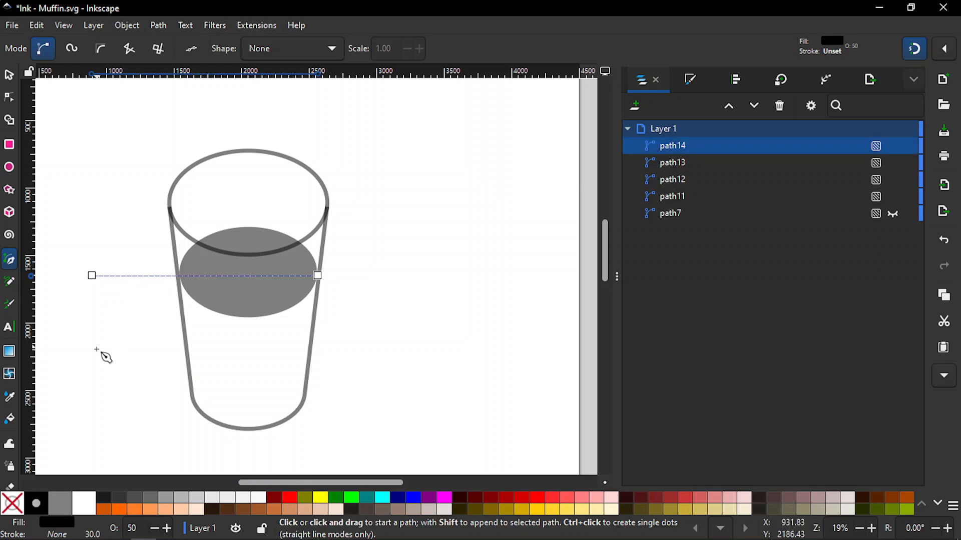
pyautogui.click(15, 511)
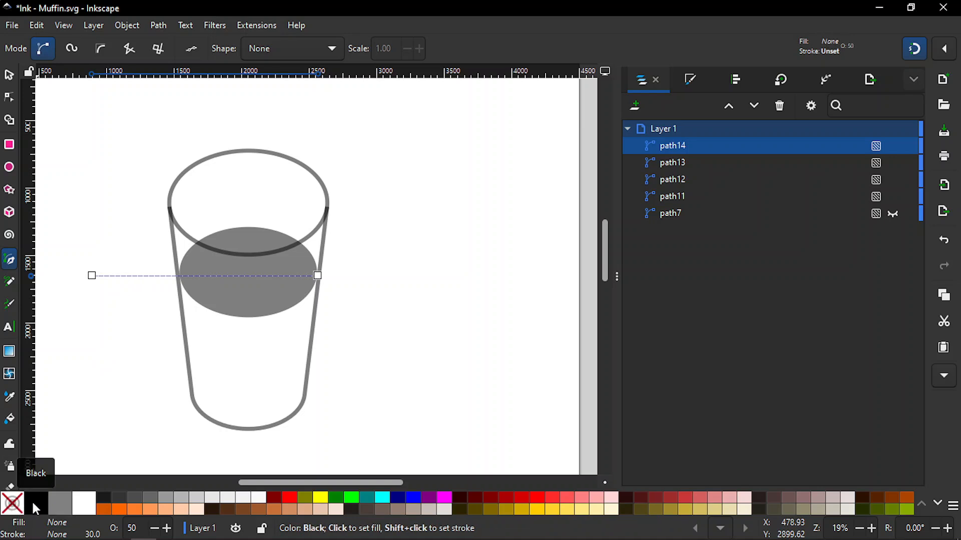
pyautogui.keyDown('shift'); pyautogui.click(36, 508); pyautogui.keyUp('shift')
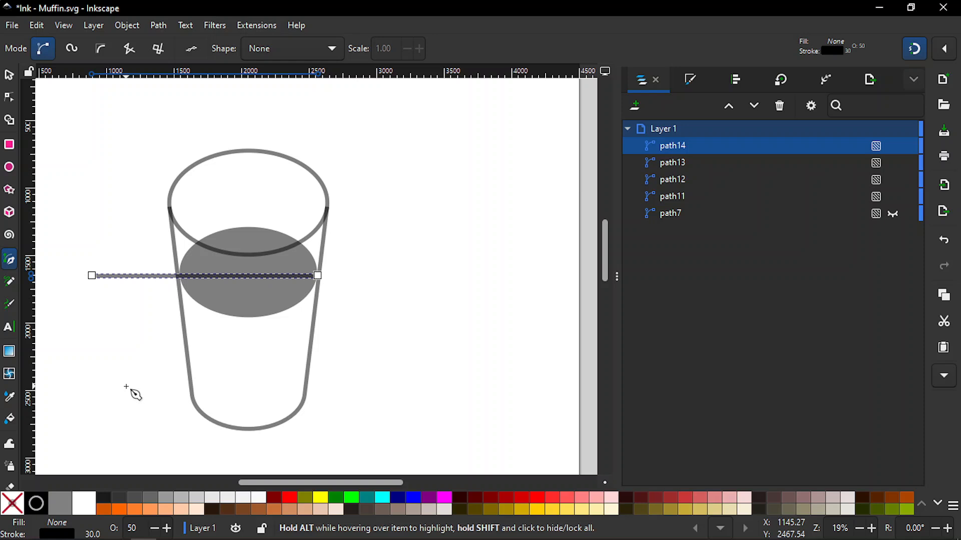
# Step: Move the horizontal line 334 px to the right so it extends past both glass sides, and deselect it
pyautogui.press('s')
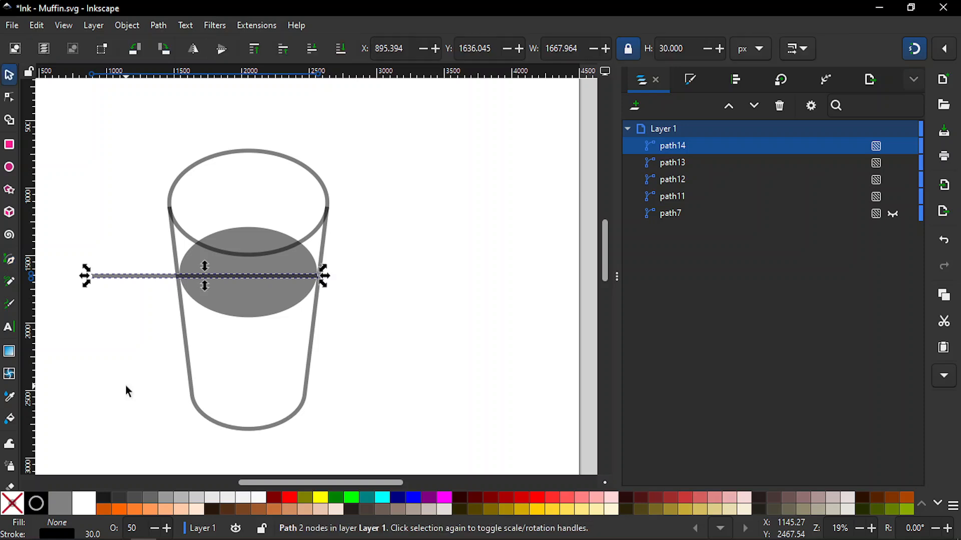
pyautogui.press('Right')
pyautogui.press('Right')
pyautogui.press('Right')
pyautogui.press('Right')
pyautogui.press('Right')
pyautogui.press('Right')
pyautogui.press('Right')
pyautogui.press('Right')
pyautogui.press('Right')
pyautogui.press('Right')
pyautogui.press('Right')
pyautogui.press('Right')
pyautogui.press('Right')
pyautogui.press('Right')
pyautogui.press('Right')
pyautogui.press('Right')
pyautogui.press('Right')
pyautogui.press('Right')
pyautogui.press('Right')
pyautogui.press('Right')
pyautogui.press('Right')
pyautogui.press('Right')
pyautogui.press('Right')
pyautogui.press('Right')
pyautogui.press('Right')
pyautogui.press('Right')
pyautogui.press('Right')
pyautogui.press('Right')
pyautogui.press('Right')
pyautogui.press('Right')
pyautogui.press('Right')
pyautogui.press('Right')
pyautogui.press('Right')
pyautogui.press('Right')
pyautogui.press('Right')
pyautogui.press('Right')
pyautogui.press('Right')
pyautogui.press('Right')
pyautogui.press('Right')
pyautogui.press('Right')
pyautogui.press('Right')
pyautogui.press('Right')
pyautogui.press('Right')
pyautogui.press('Right')
pyautogui.press('Right')
pyautogui.press('Right')
pyautogui.press('Right')
pyautogui.press('Right')
pyautogui.press('Right')
pyautogui.press('Right')
pyautogui.press('Right')
pyautogui.press('Right')
pyautogui.press('Right')
pyautogui.press('Right')
pyautogui.press('Right')
pyautogui.press('Right')
pyautogui.press('Right')
pyautogui.press('Right')
pyautogui.press('Right')
pyautogui.press('Right')
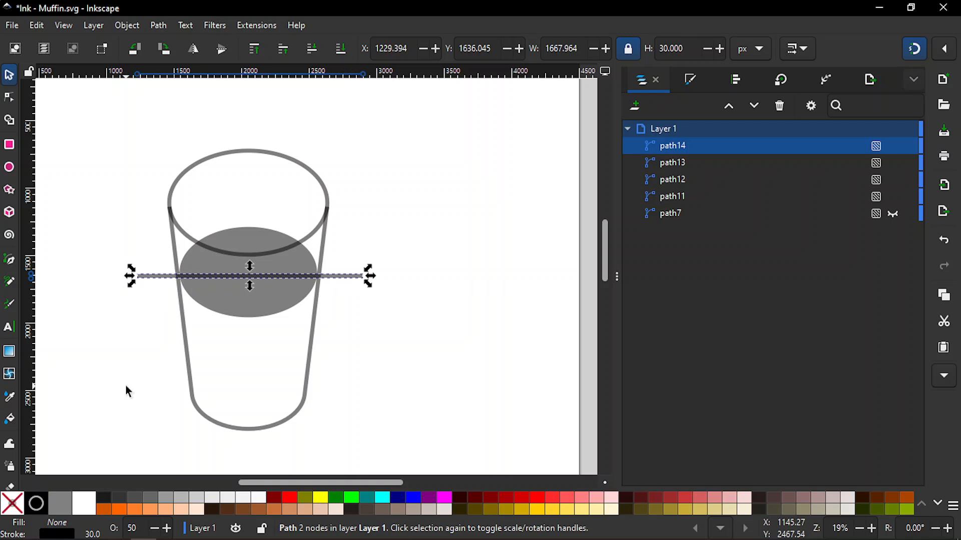
pyautogui.click(473, 324)
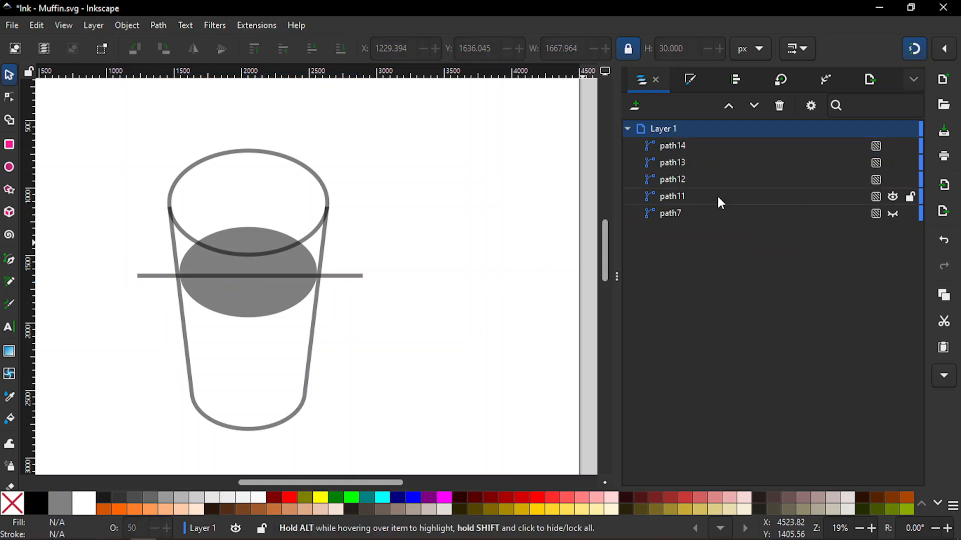
# Step: Unhide the filled glass silhouette
pyautogui.click(892, 214)
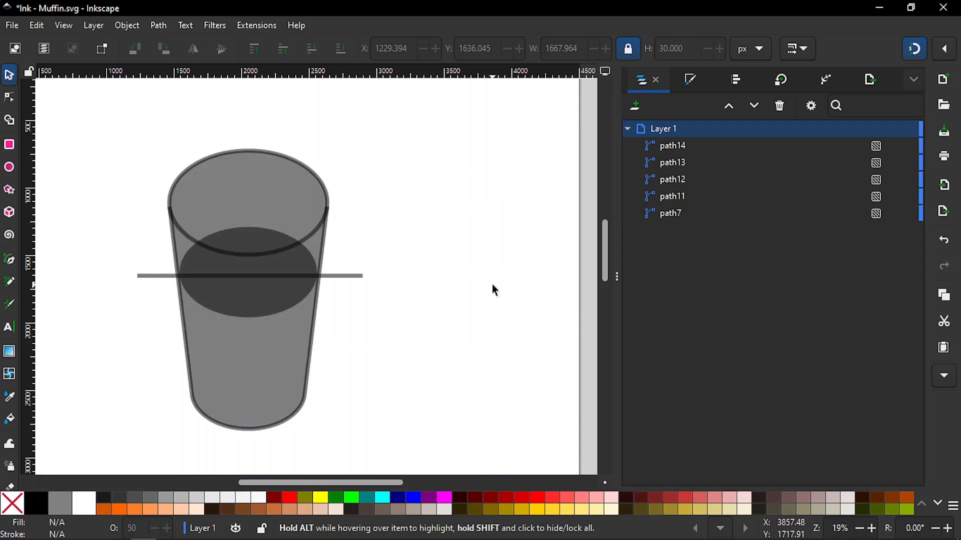
pyautogui.press('+')
pyautogui.press('+')
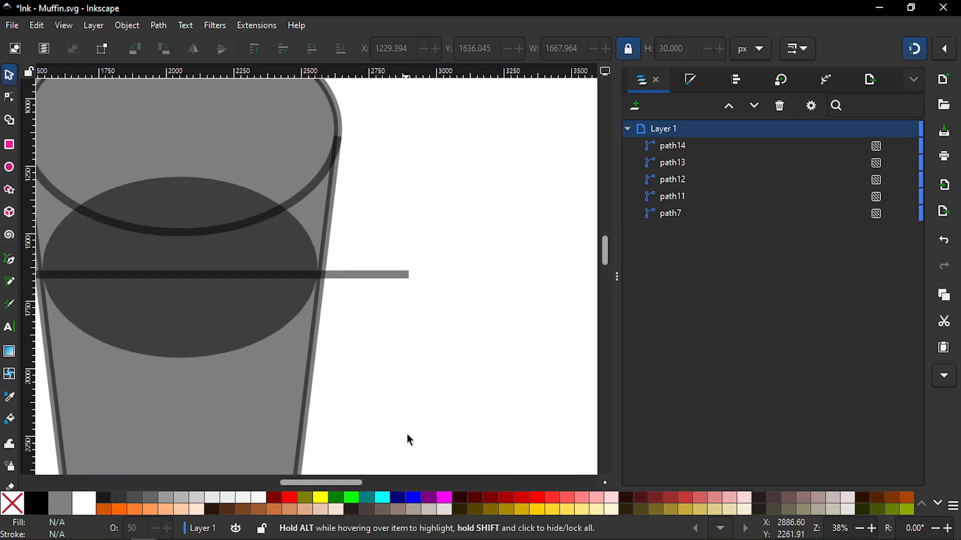
pyautogui.press('-')
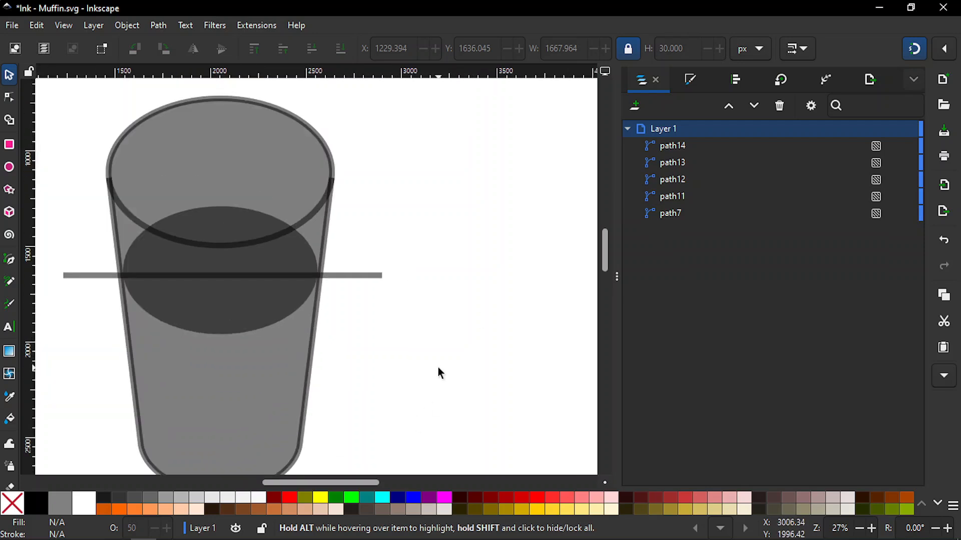
pyautogui.press('-')
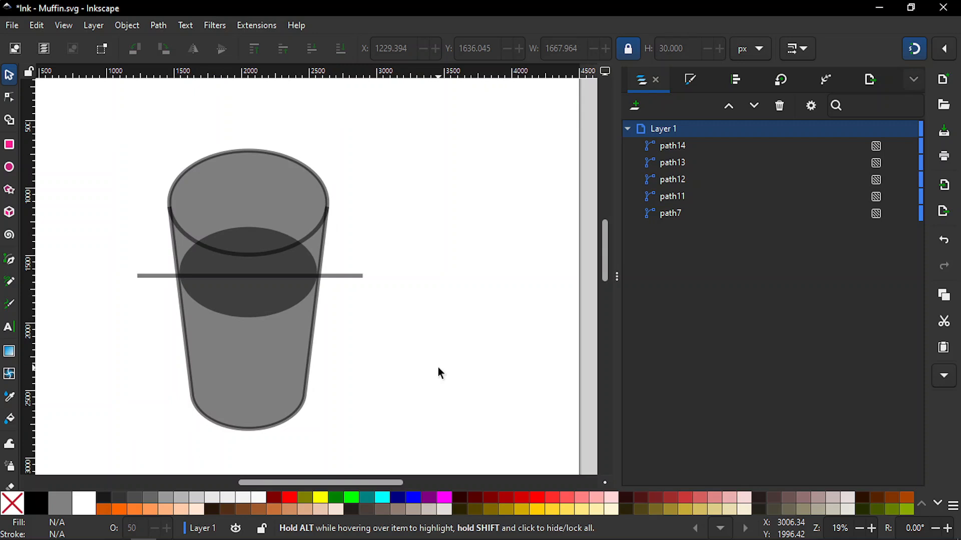
# Step: Draw a closed four-sided shape about 1931 × 1156 px around the glass's upper half, its base on the horizontal line, filled black without a stroke
pyautogui.press('b')
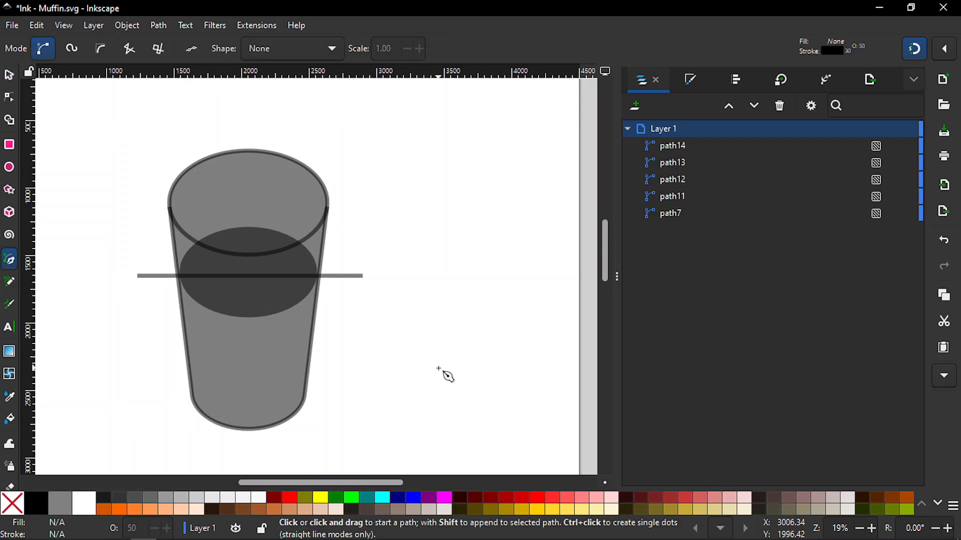
pyautogui.click(363, 276)
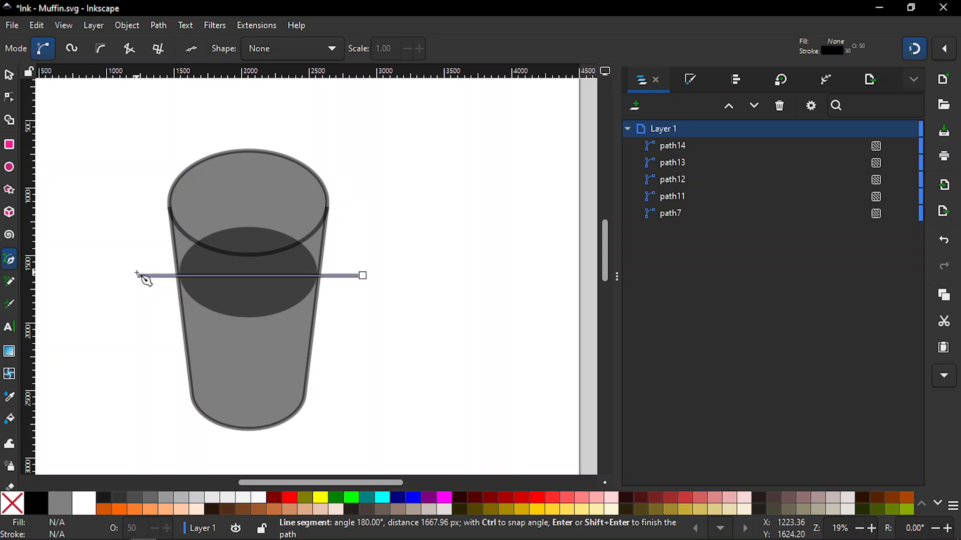
pyautogui.click(137, 275)
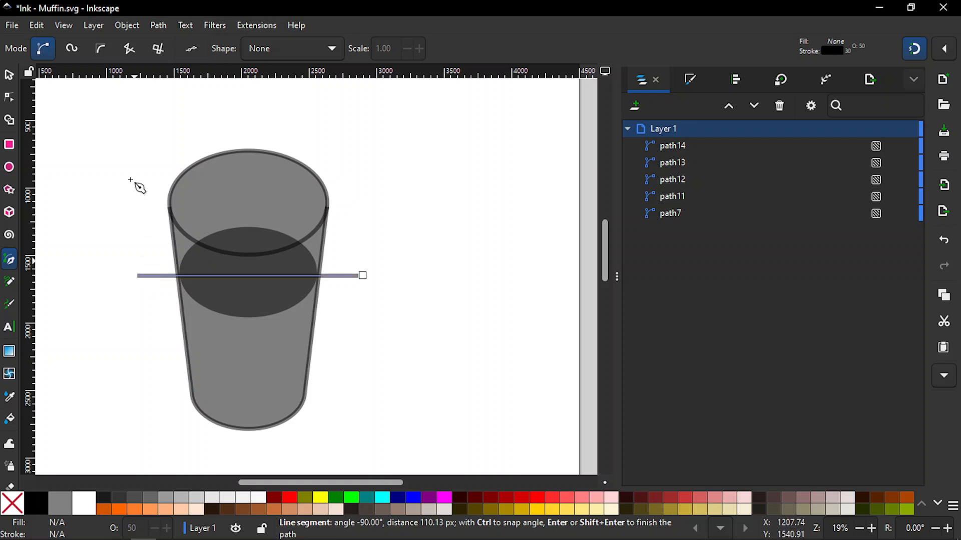
pyautogui.click(131, 121)
pyautogui.click(391, 122)
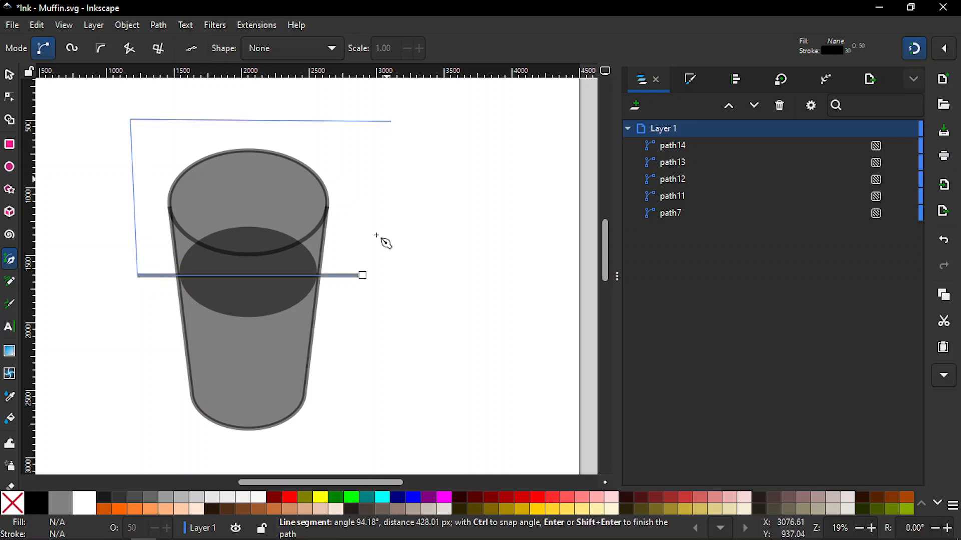
pyautogui.click(363, 275)
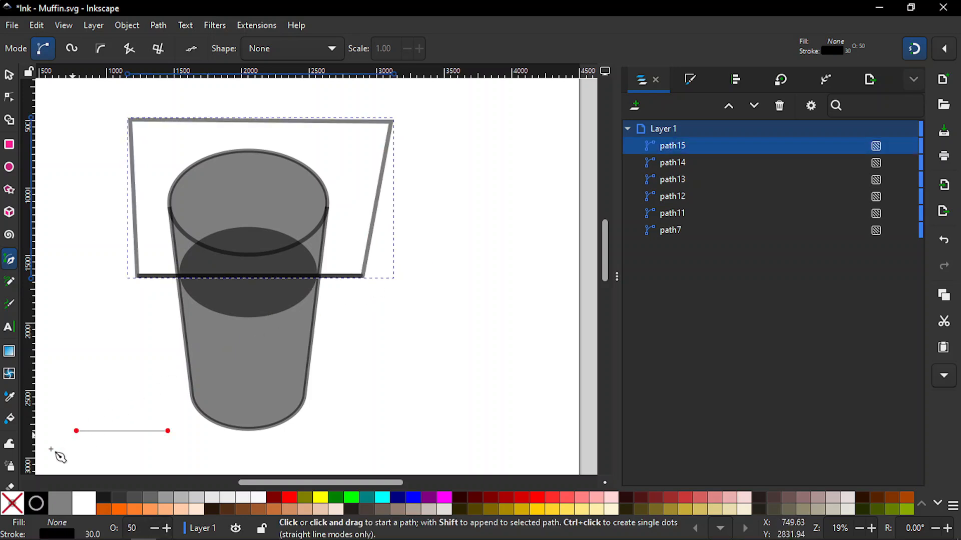
pyautogui.keyDown('shift'); pyautogui.click(12, 507); pyautogui.keyUp('shift')
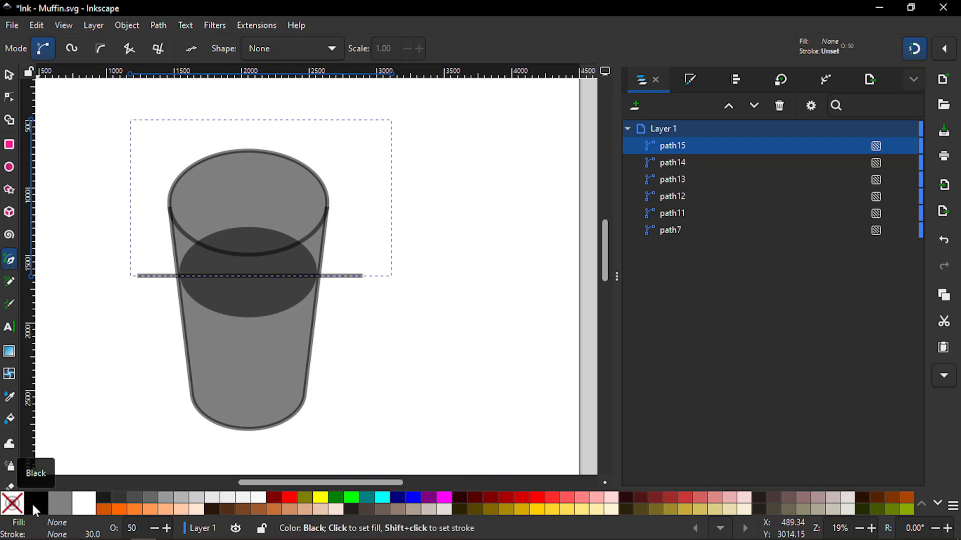
pyautogui.click(33, 505)
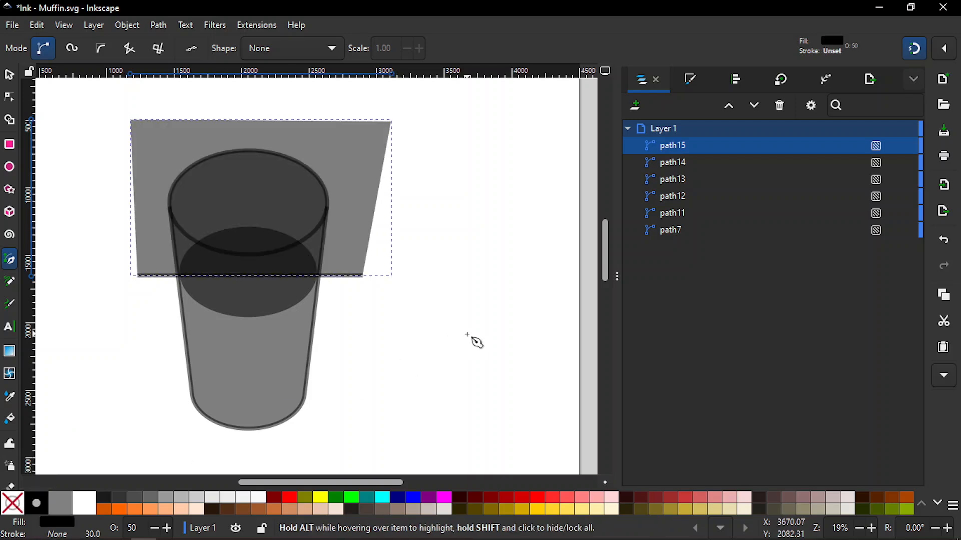
# Step: Duplicate the filled glass silhouette and move the four-sided shape above the duplicate in the stacking order
pyautogui.press('s')
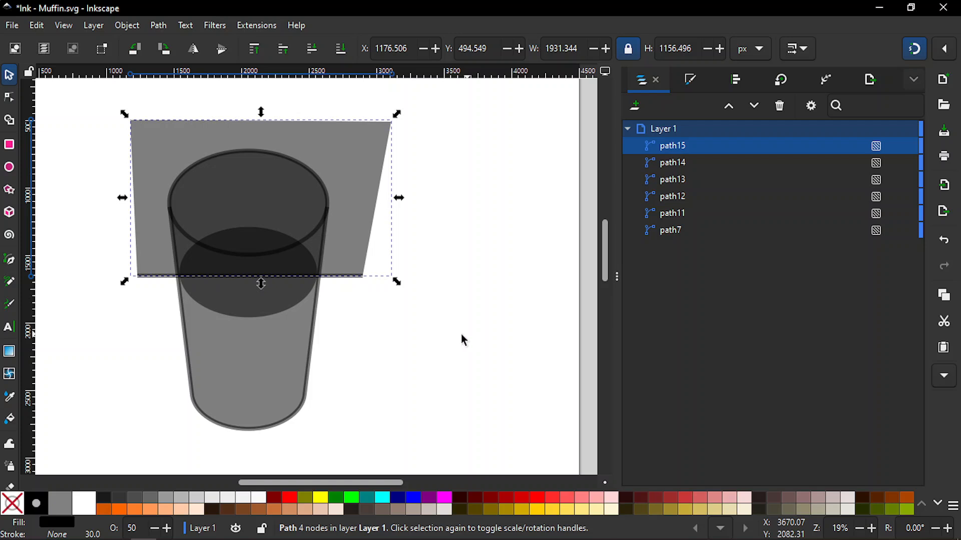
pyautogui.click(278, 363)
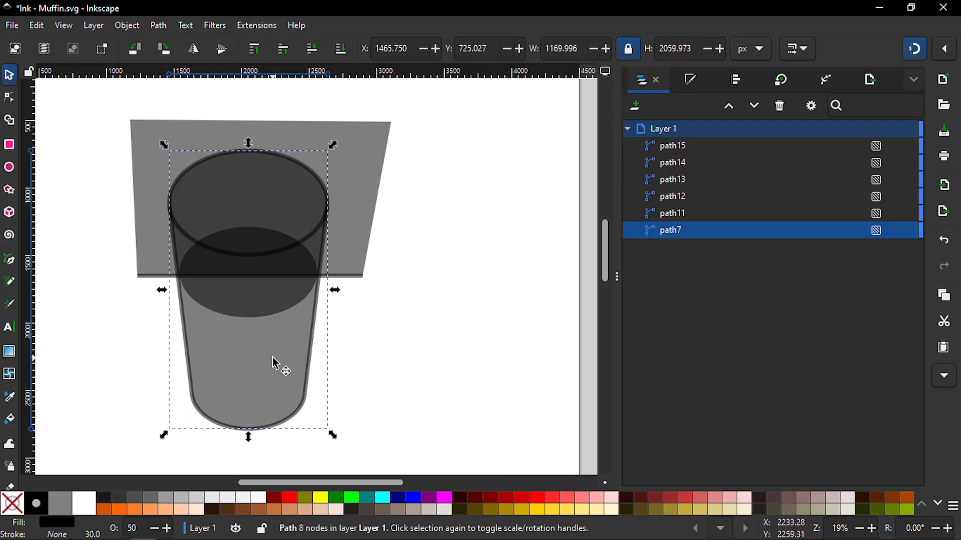
pyautogui.press('ctrl')
pyautogui.hotkey('ctrl', 'd')
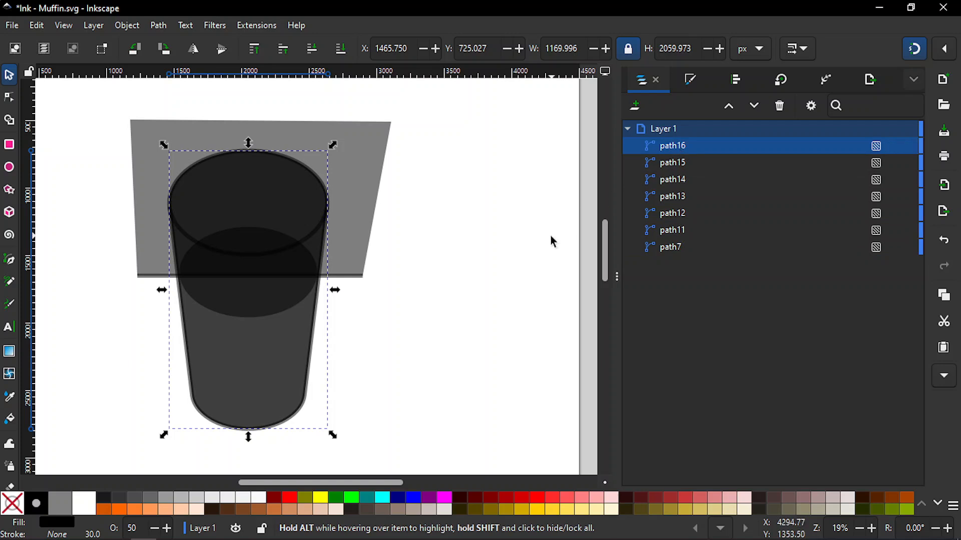
pyautogui.click(696, 168)
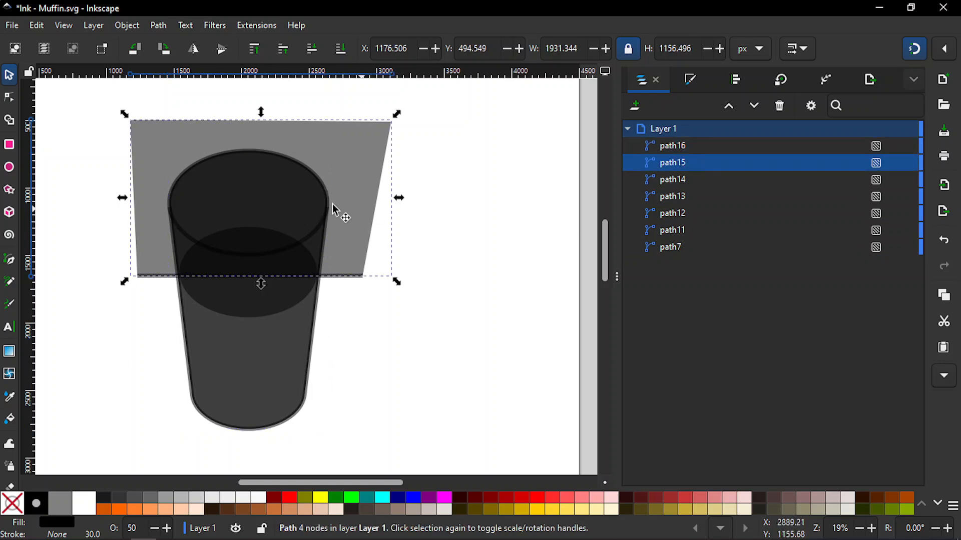
pyautogui.moveTo(677, 148); pyautogui.dragTo(697, 139)
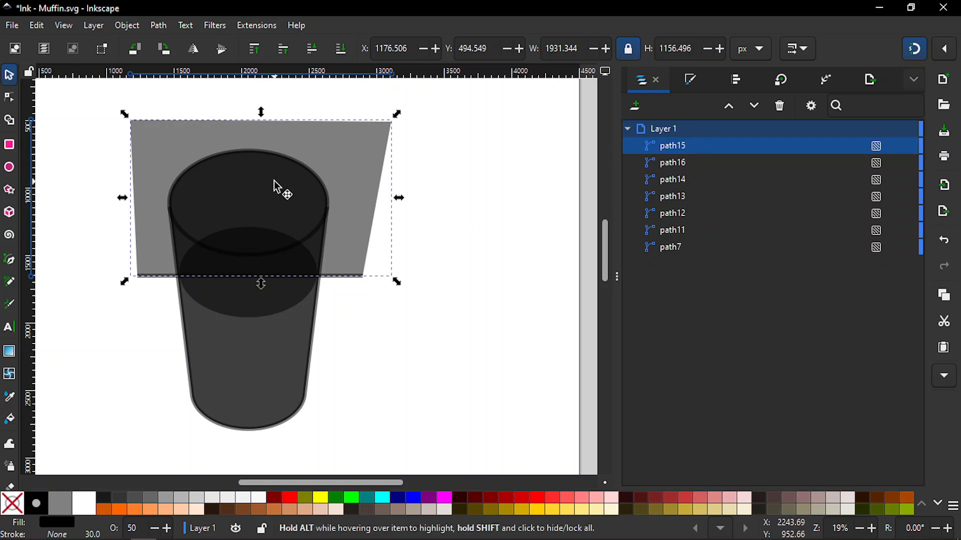
# Step: Intersect the four-sided shape with the duplicated glass silhouette and deselect the result
pyautogui.keyDown('shift'); pyautogui.click(257, 364); pyautogui.keyUp('shift')
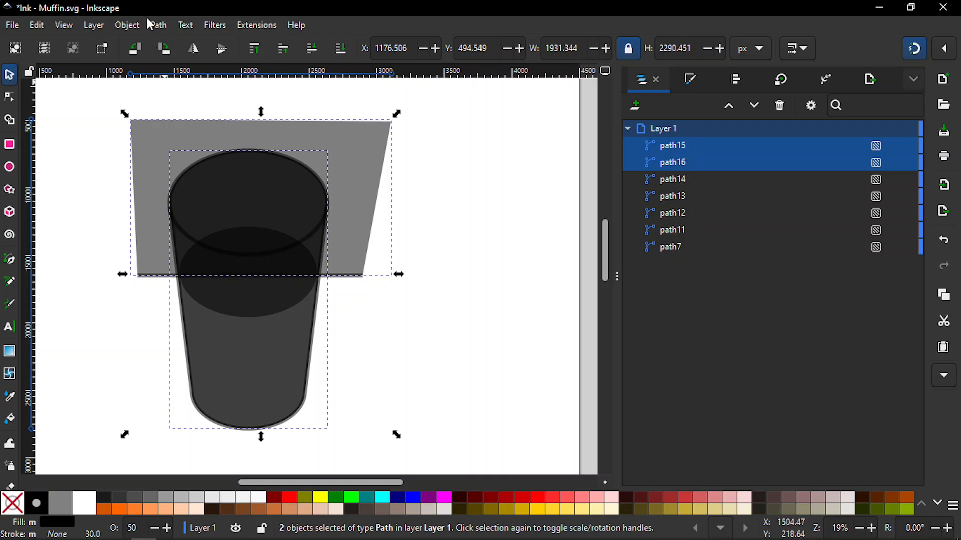
pyautogui.click(157, 25)
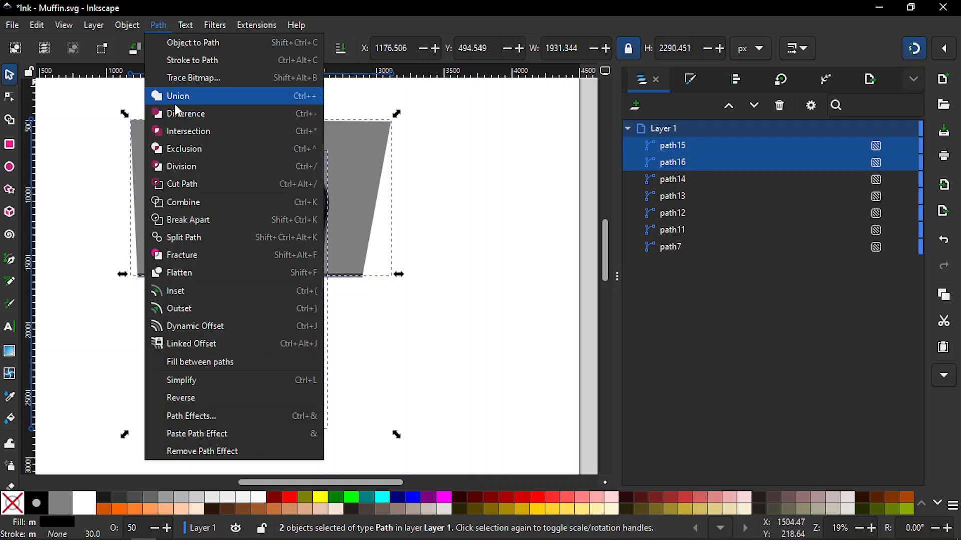
pyautogui.click(178, 131)
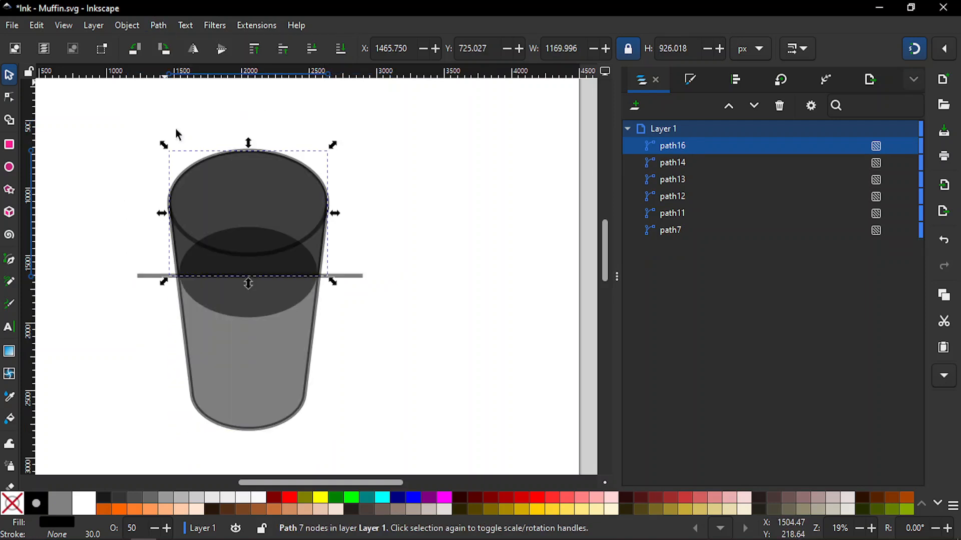
pyautogui.click(445, 175)
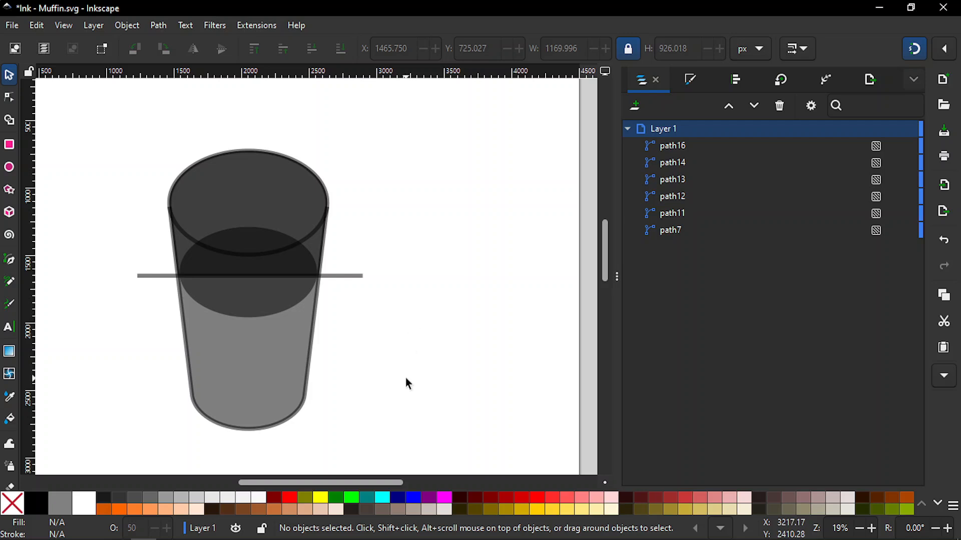
# Step: Draw a closed four-sided shape about 1830 × 1368 px around the glass's lower half, its upper edge on the horizontal line
pyautogui.press('b')
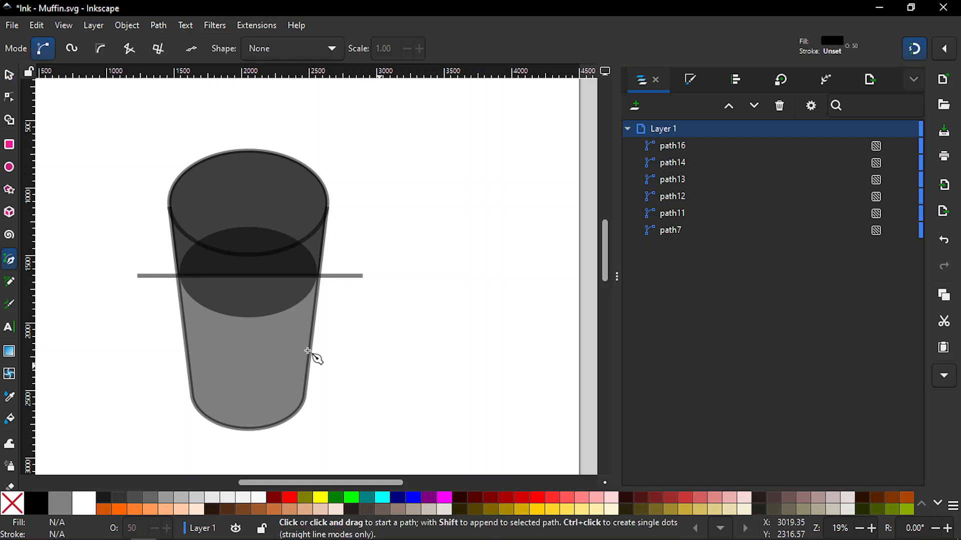
pyautogui.click(138, 276)
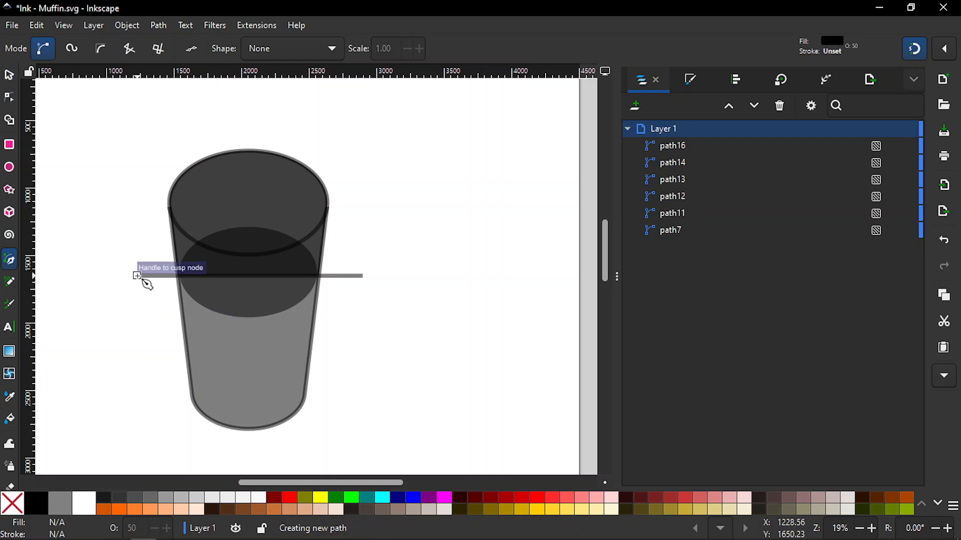
pyautogui.click(363, 276)
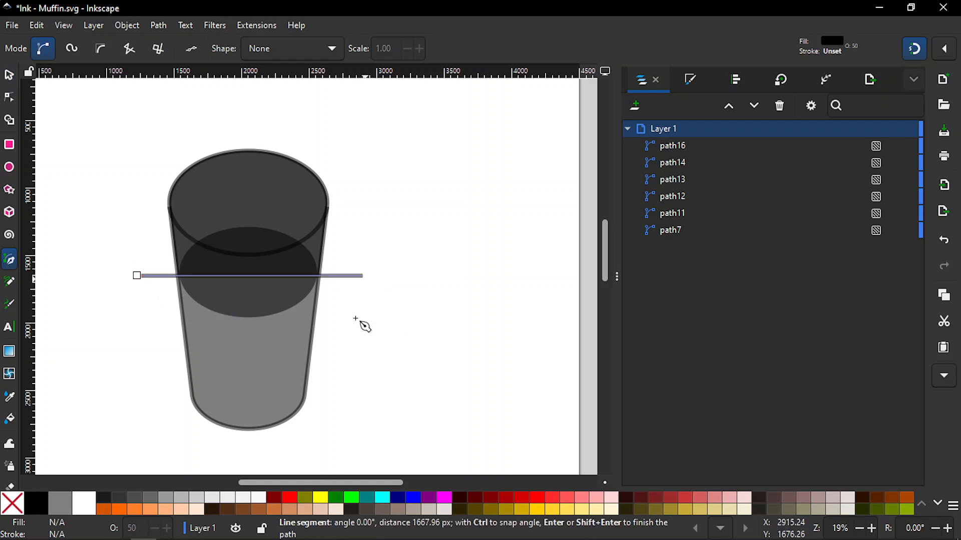
pyautogui.click(345, 460)
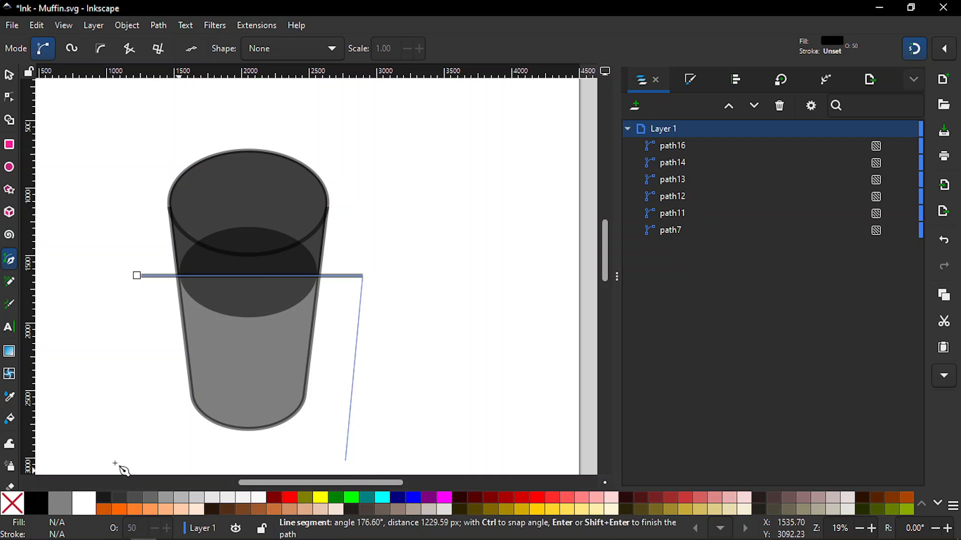
pyautogui.click(116, 447)
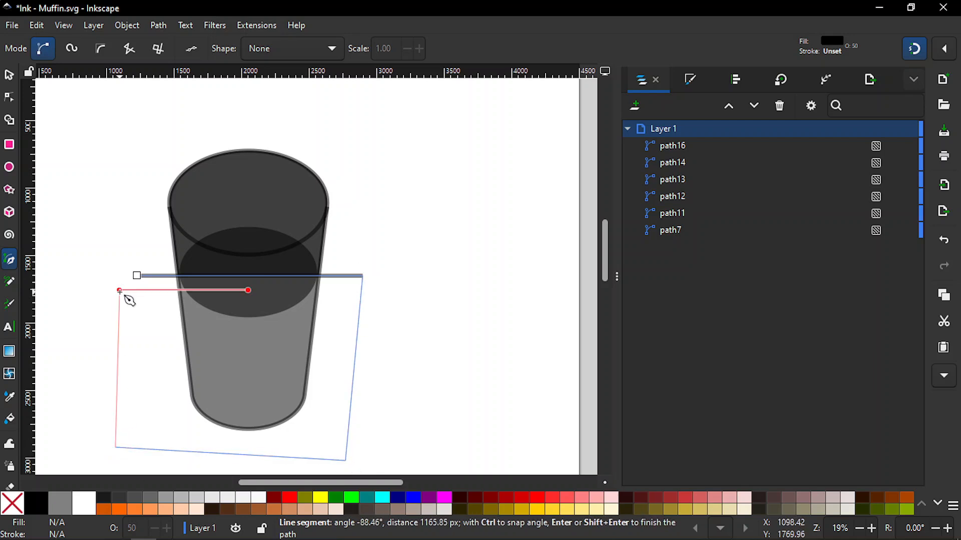
pyautogui.click(137, 276)
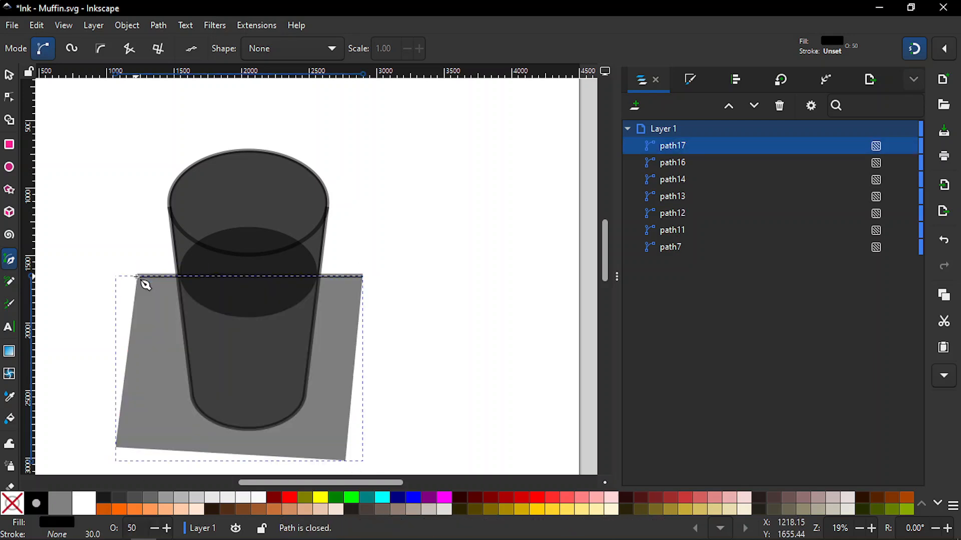
pyautogui.click(317, 227)
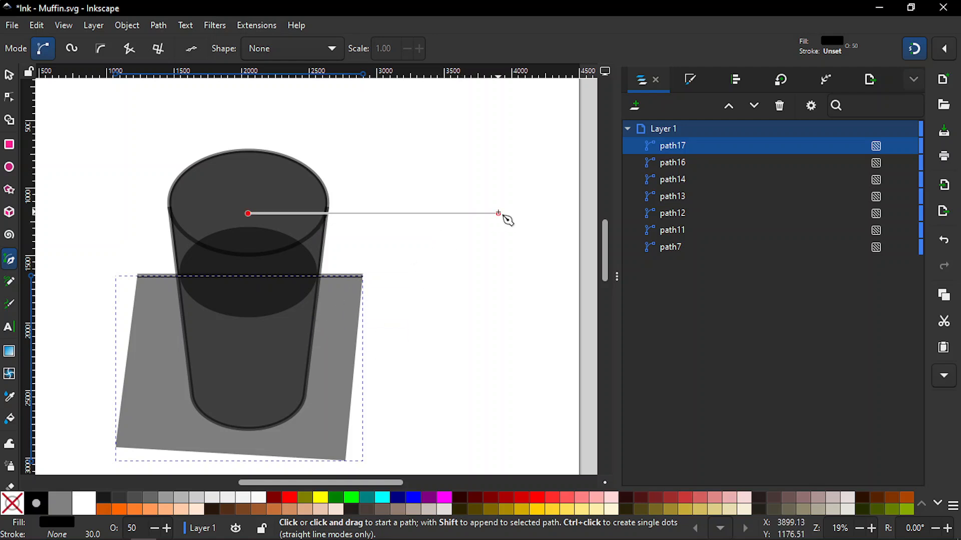
# Step: Intersect the lower four-sided shape with the full glass silhouette to keep only its section below the horizontal line
pyautogui.press('s')
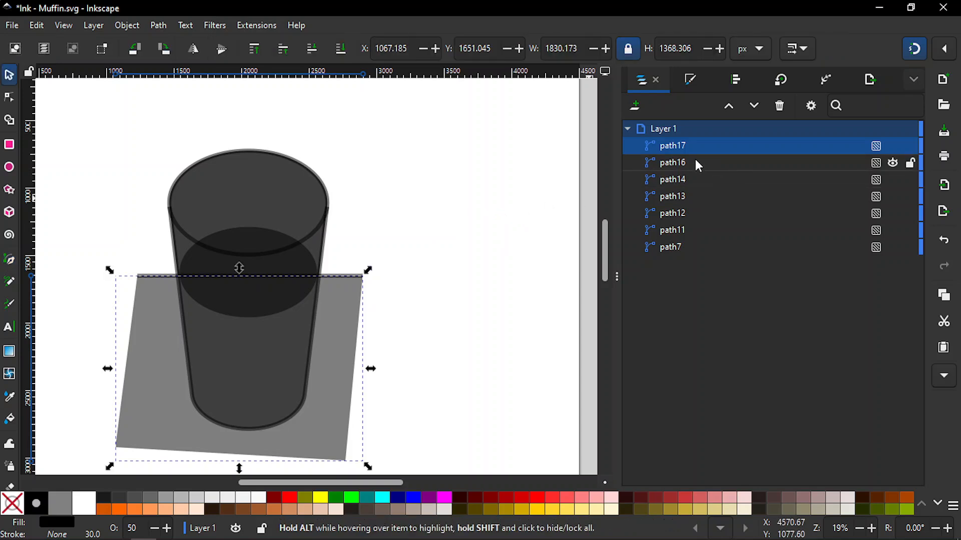
pyautogui.keyDown('ctrl'); pyautogui.click(674, 246); pyautogui.keyUp('ctrl')
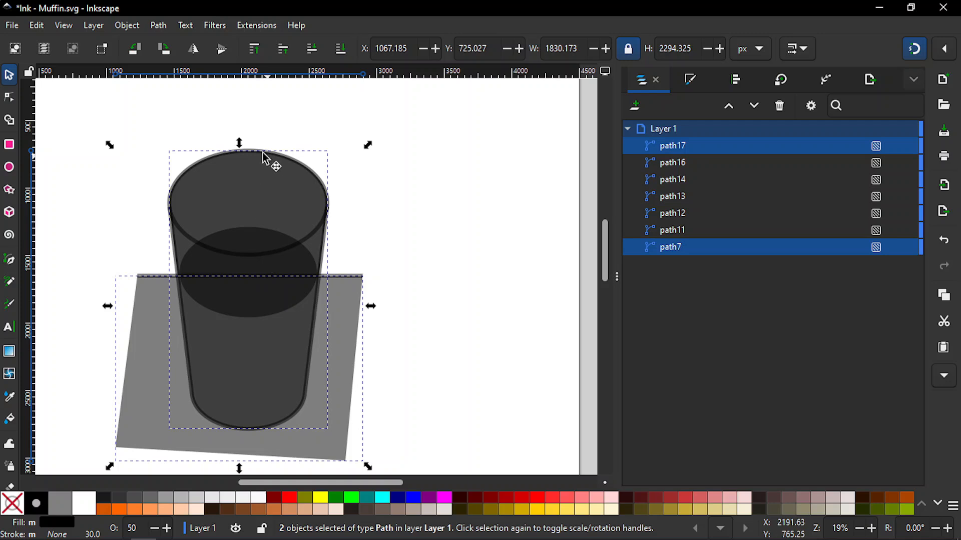
pyautogui.click(158, 26)
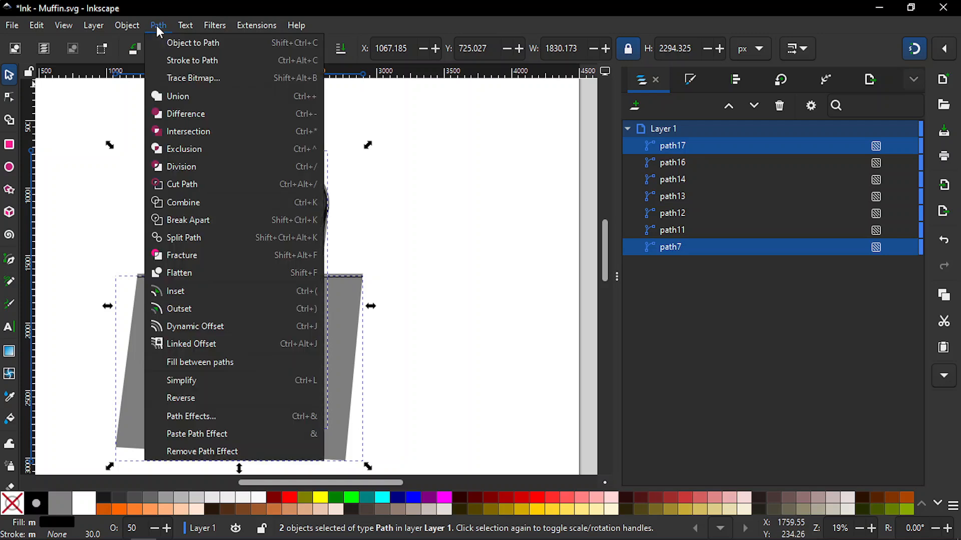
pyautogui.click(189, 132)
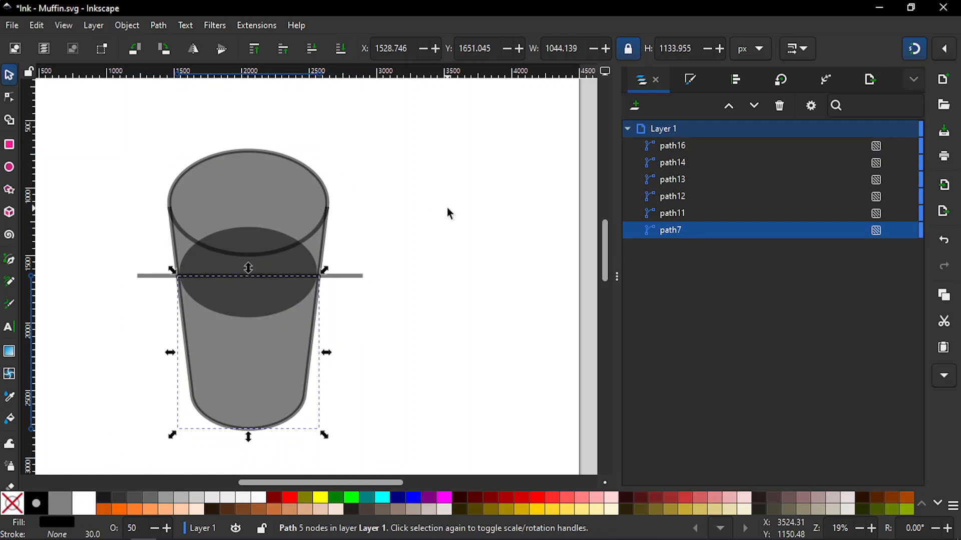
# Step: Delete the horizontal line at the liquid level
pyautogui.click(446, 209)
pyautogui.click(356, 275)
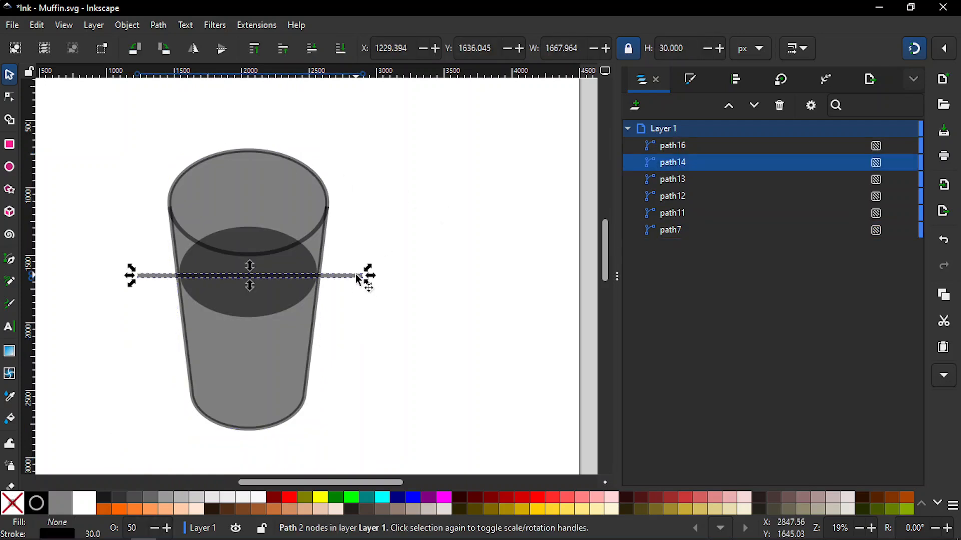
pyautogui.press('Delete')
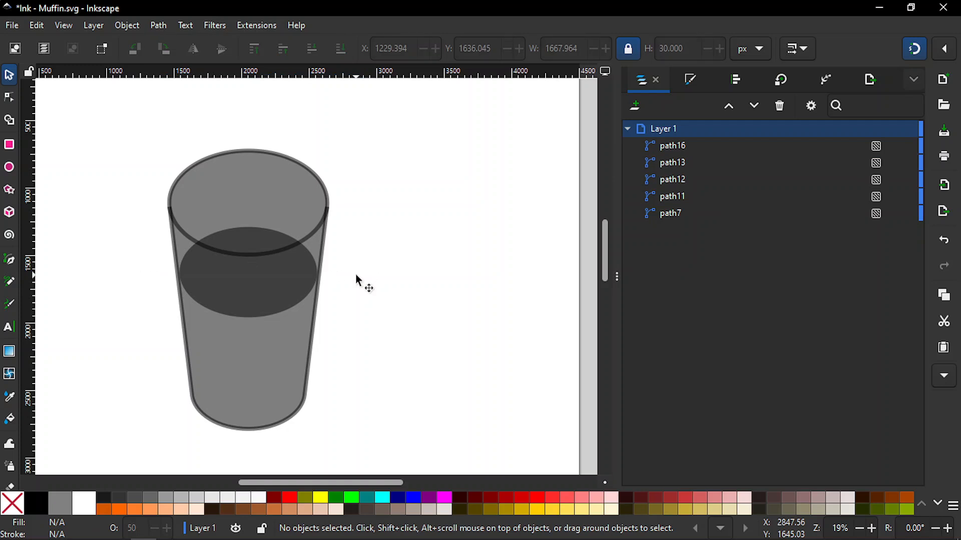
# Step: Move the upper and lower silhouette sections apart to check the cut, undo both moves, and clear the selection
pyautogui.press('+')
pyautogui.press('+')
pyautogui.press('+')
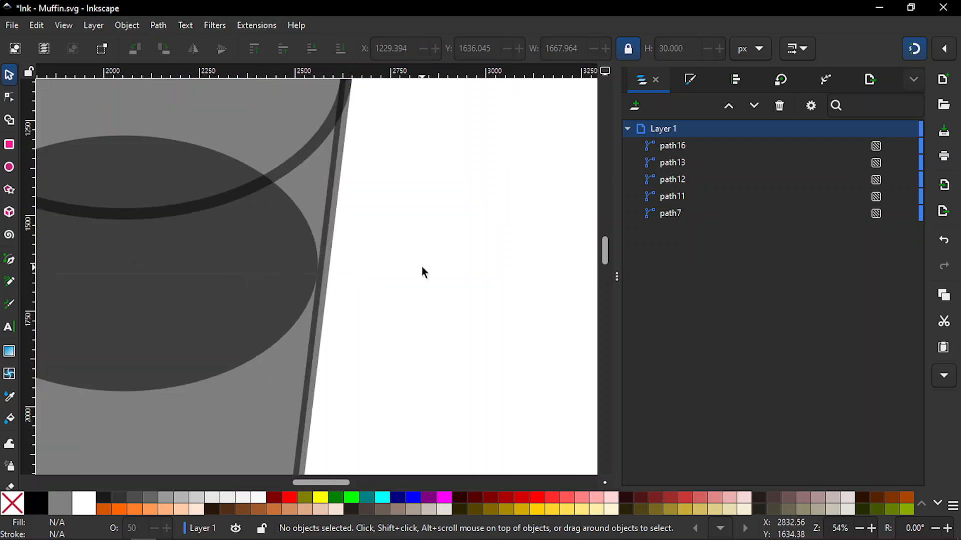
pyautogui.press('-')
pyautogui.press('-')
pyautogui.press('-')
pyautogui.press('-')
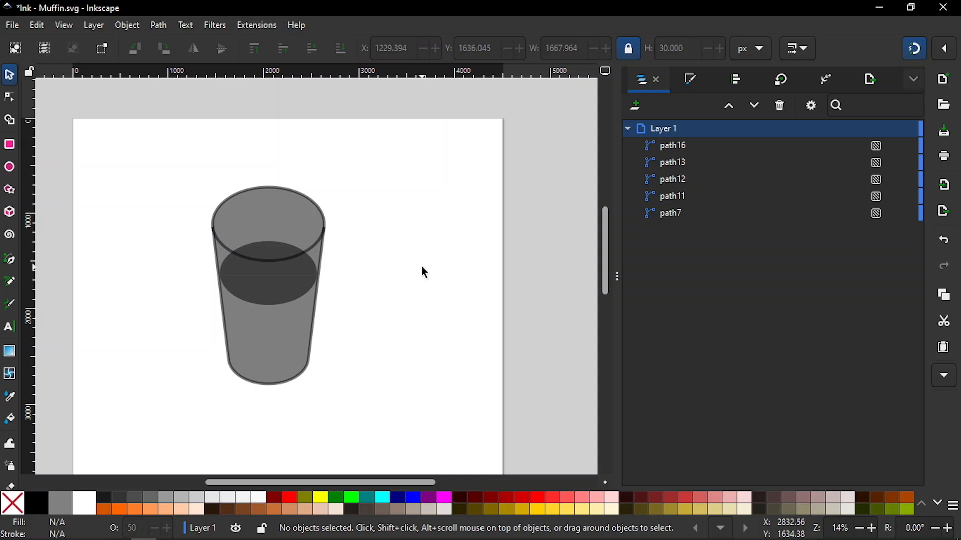
pyautogui.moveTo(293, 227); pyautogui.dragTo(322, 145)
pyautogui.moveTo(292, 332); pyautogui.dragTo(340, 389)
pyautogui.press('ctrl')
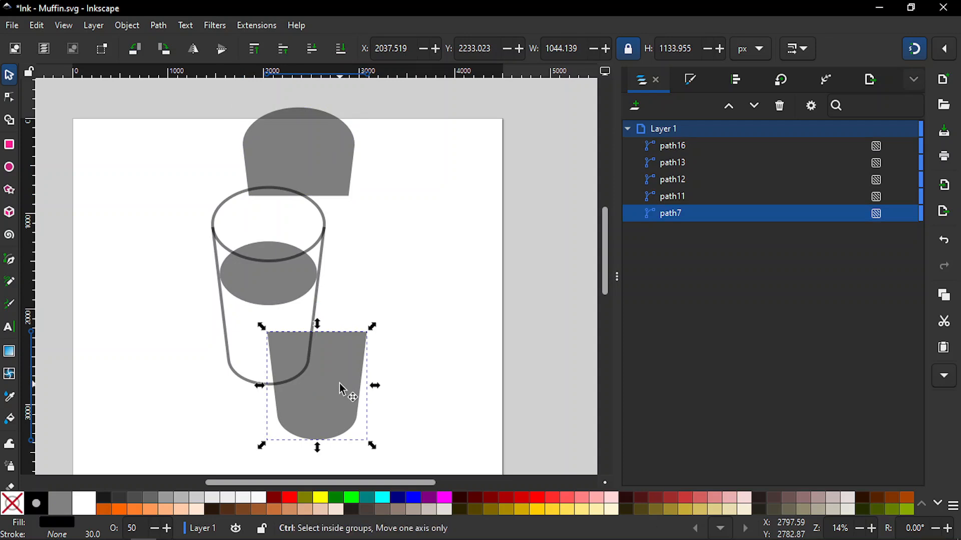
pyautogui.hotkey('ctrl', 'z')
pyautogui.hotkey('ctrl', 'z')
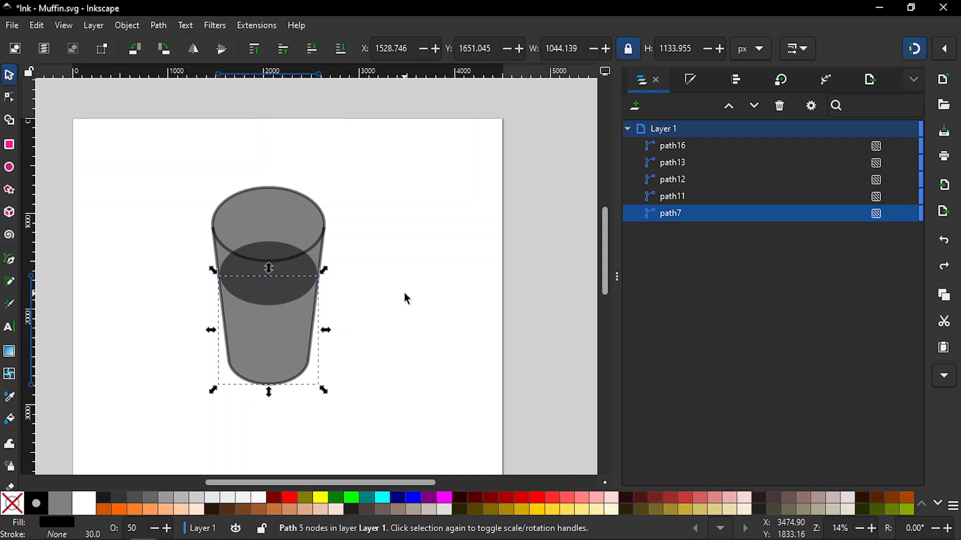
pyautogui.press('Escape')
# Step: Convert the stroke of the rim ellipse to a path and fill it black
pyautogui.press('+')
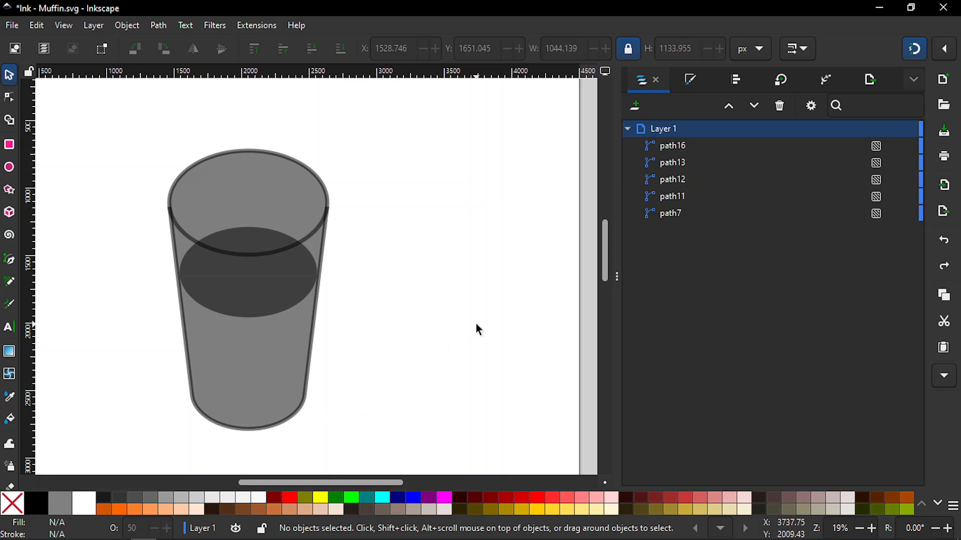
pyautogui.click(326, 255)
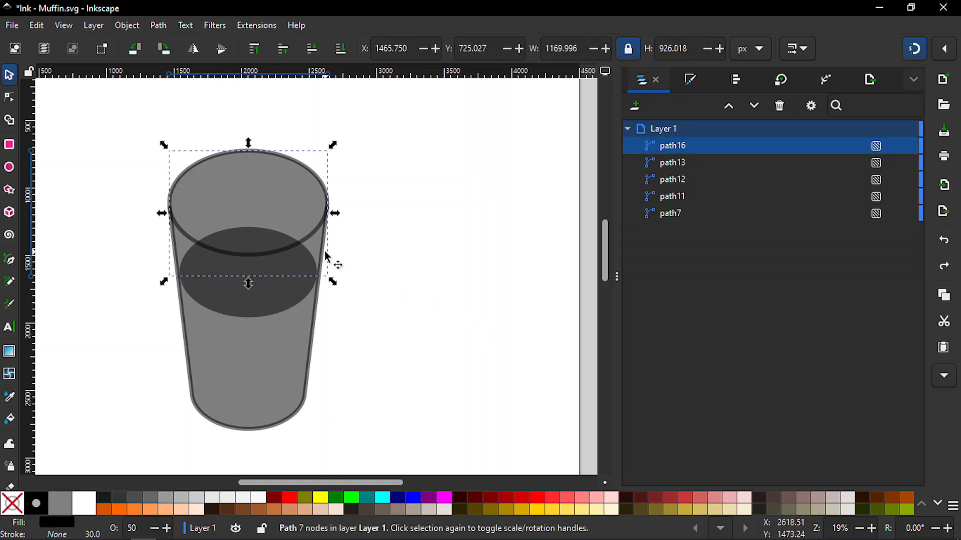
pyautogui.click(316, 329)
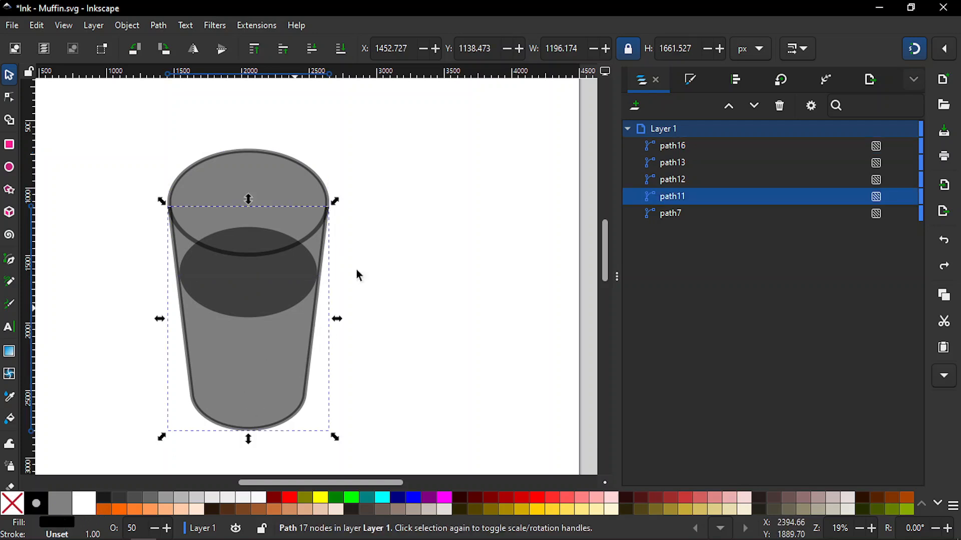
pyautogui.click(281, 151)
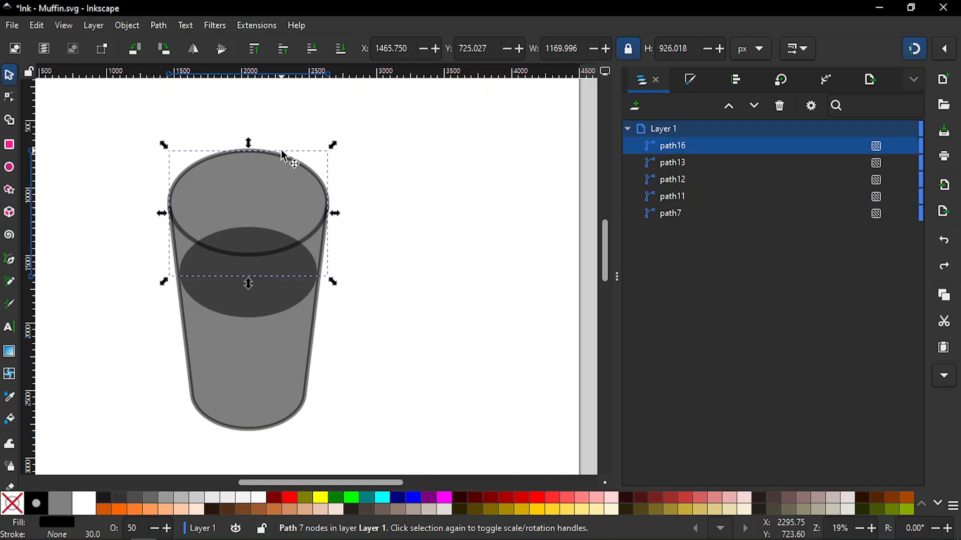
pyautogui.click(275, 126)
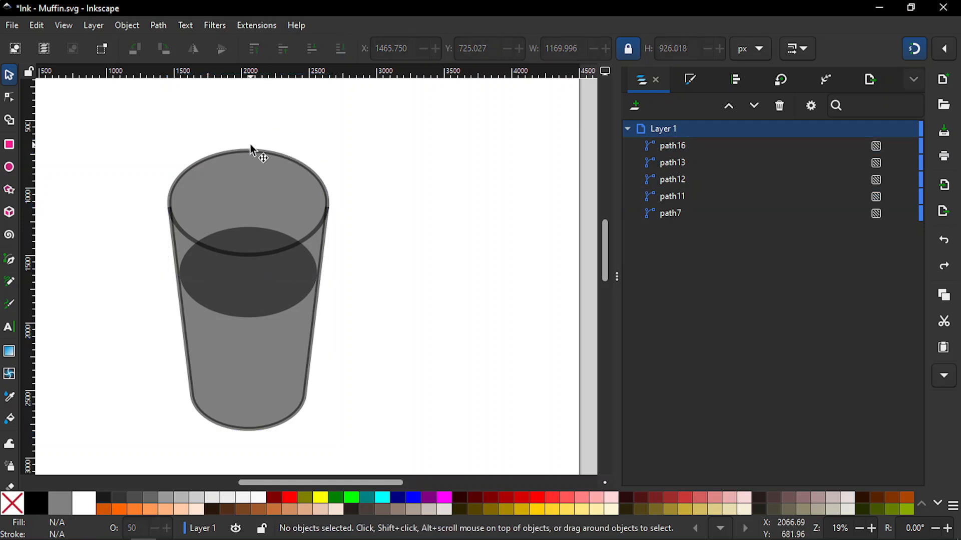
pyautogui.click(250, 146)
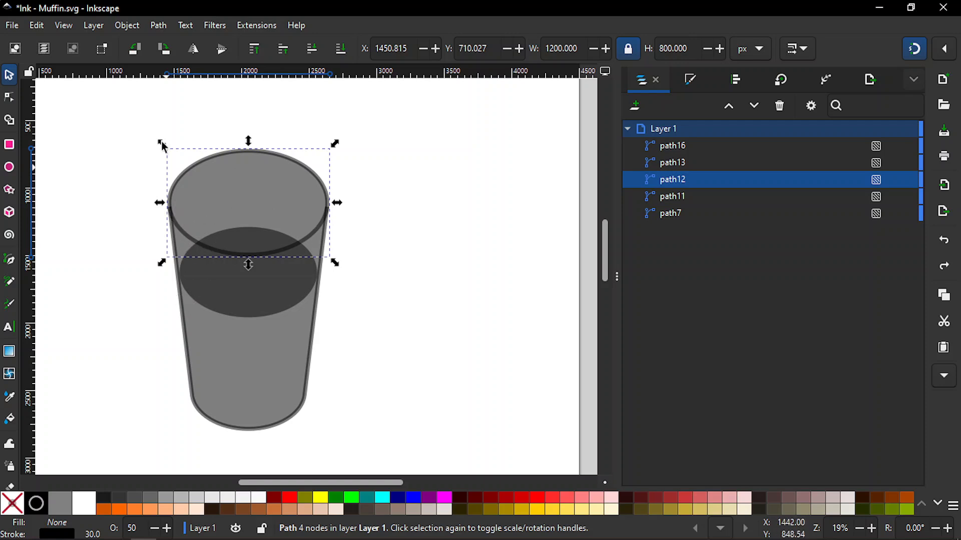
pyautogui.click(155, 28)
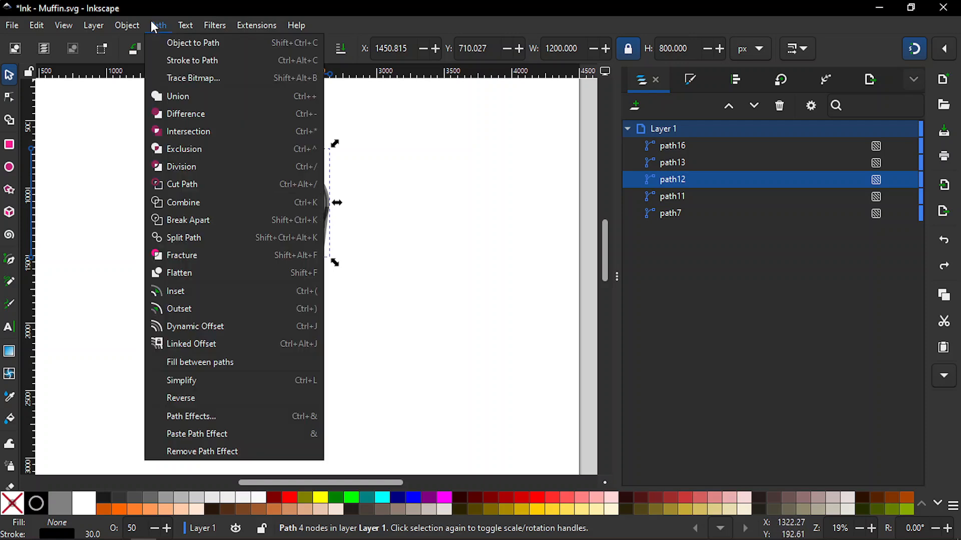
pyautogui.click(169, 60)
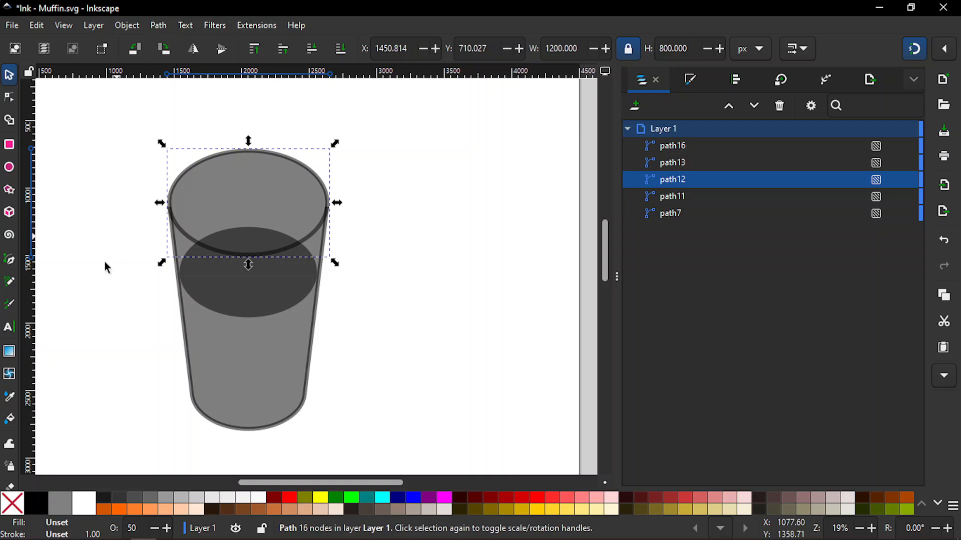
pyautogui.click(36, 504)
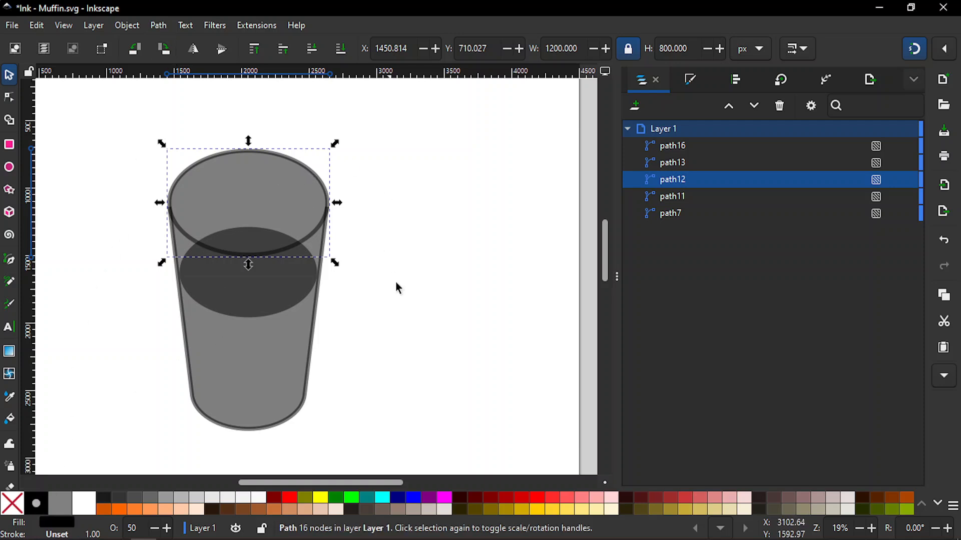
# Step: Unite the rim outline with the glass body outline into a single path and deselect it
pyautogui.keyDown('shift'); pyautogui.click(313, 374); pyautogui.keyUp('shift')
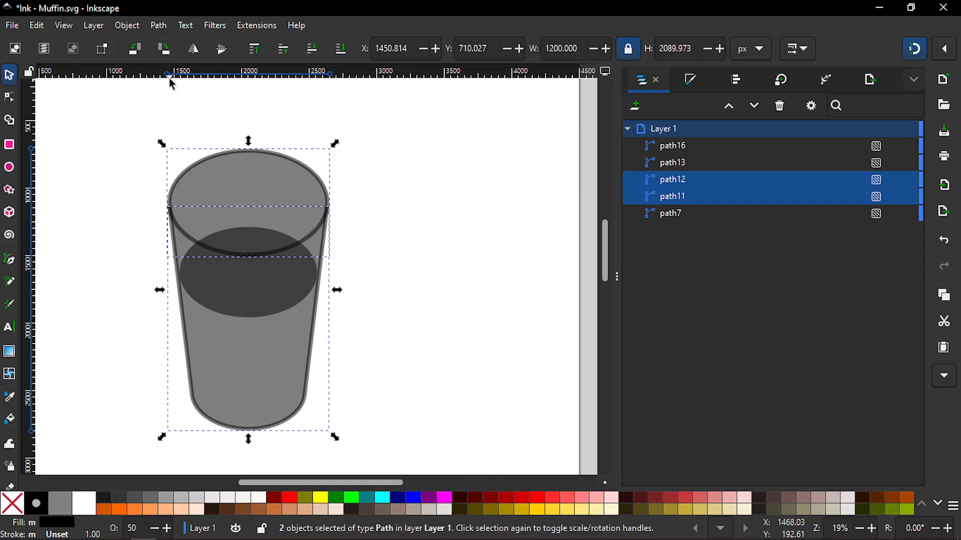
pyautogui.click(158, 25)
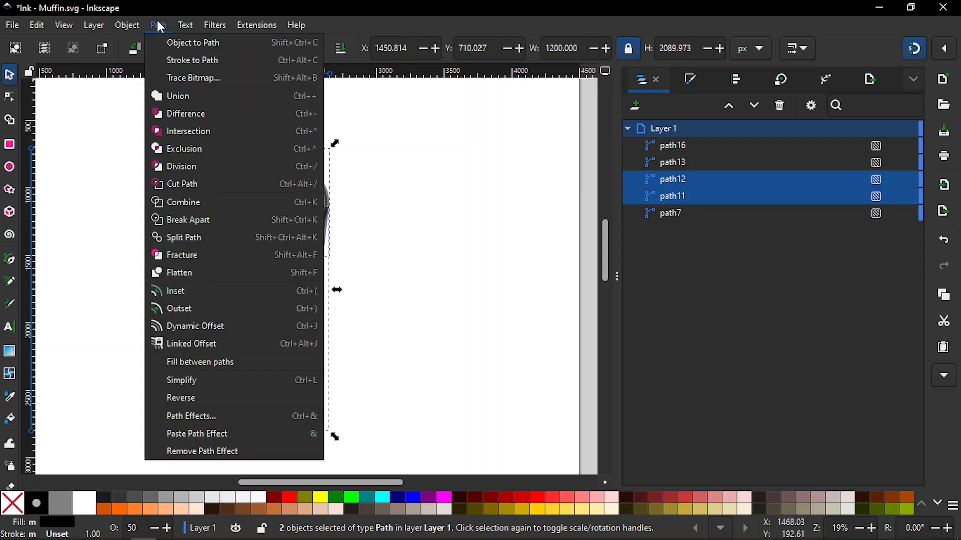
pyautogui.click(174, 96)
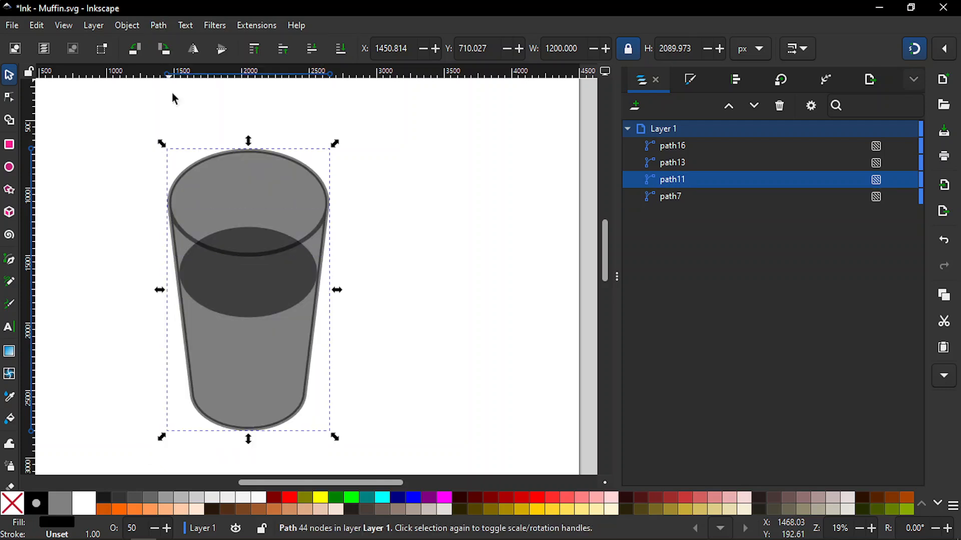
pyautogui.click(461, 200)
# Step: Move the united glass outline to the front of the stacking order and the liquid-surface ellipse directly beneath it, above the upper silhouette section
pyautogui.click(678, 179)
pyautogui.moveTo(665, 181); pyautogui.dragTo(690, 144)
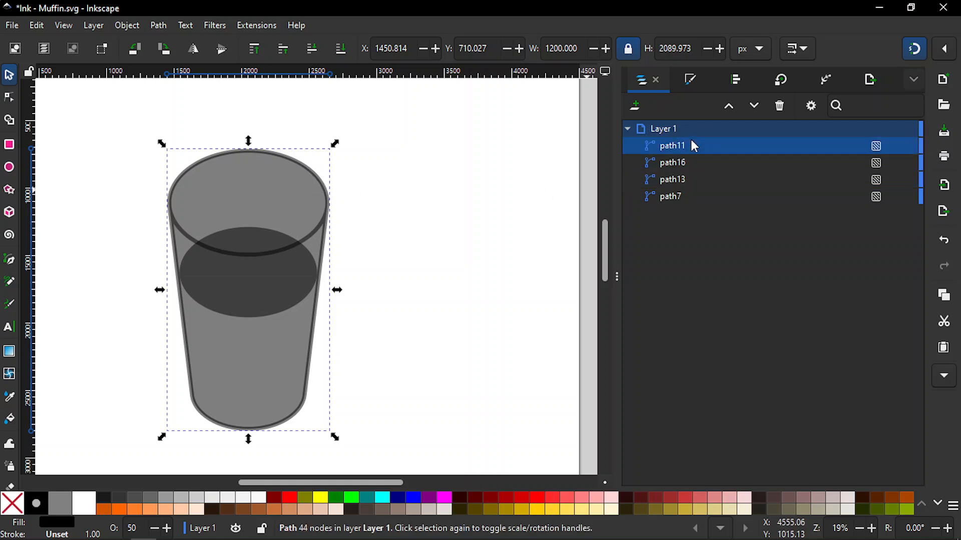
pyautogui.click(686, 164)
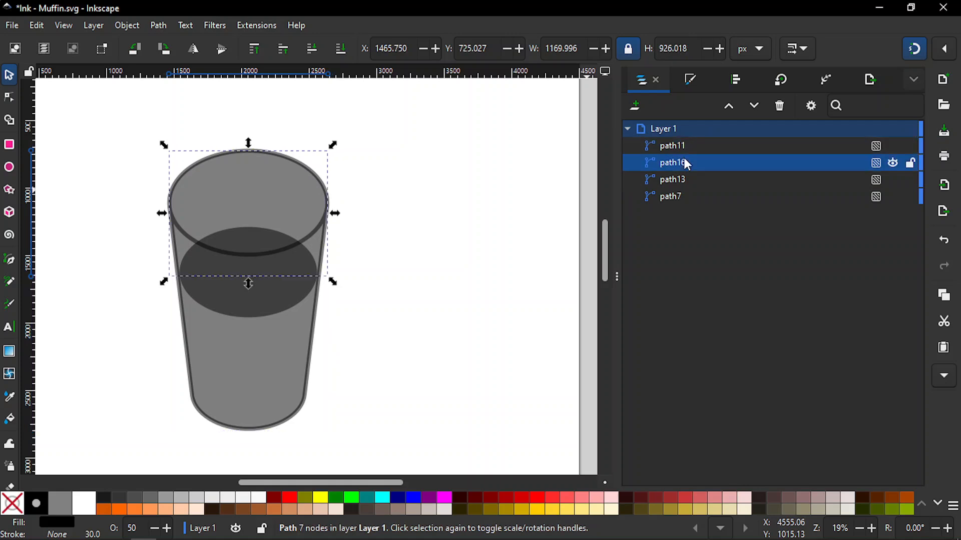
pyautogui.click(686, 182)
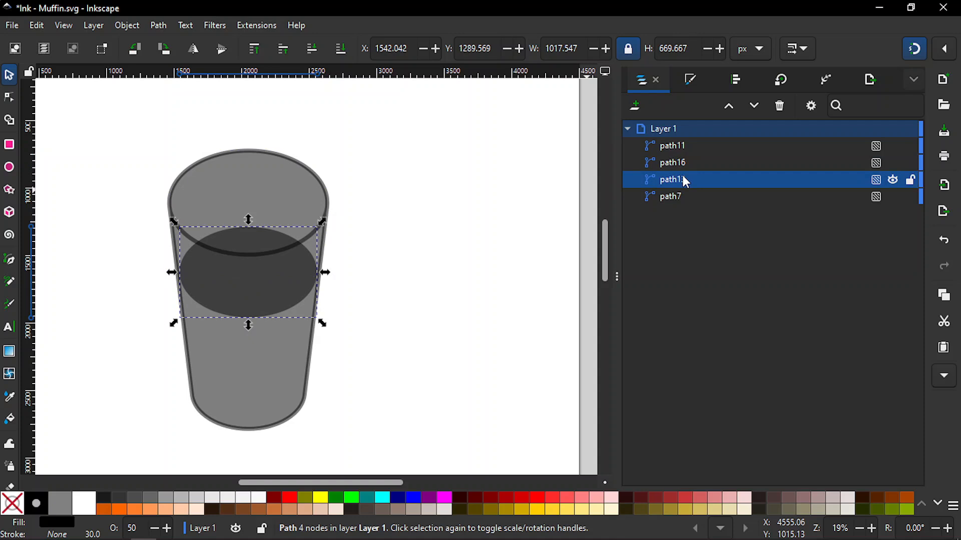
pyautogui.moveTo(668, 180); pyautogui.dragTo(698, 156)
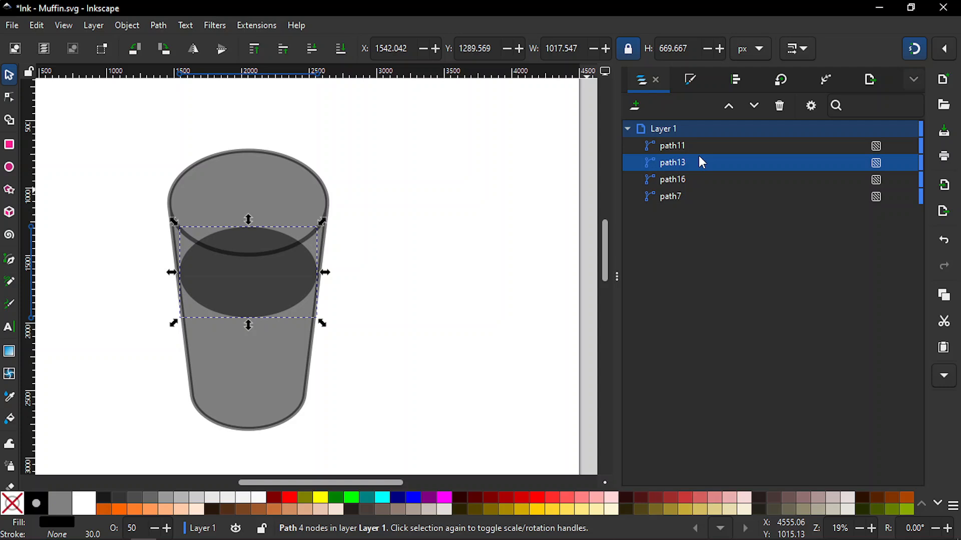
pyautogui.click(676, 181)
pyautogui.click(674, 199)
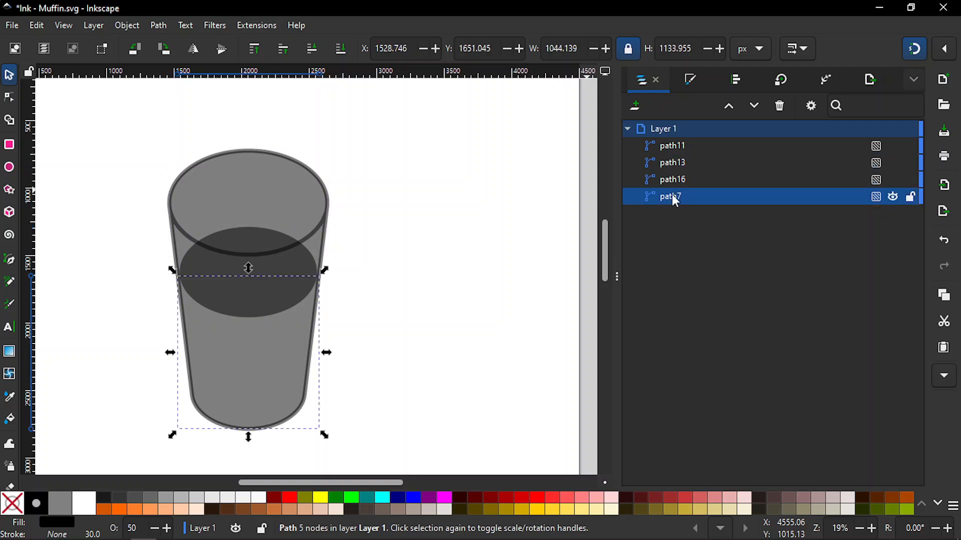
pyautogui.click(677, 168)
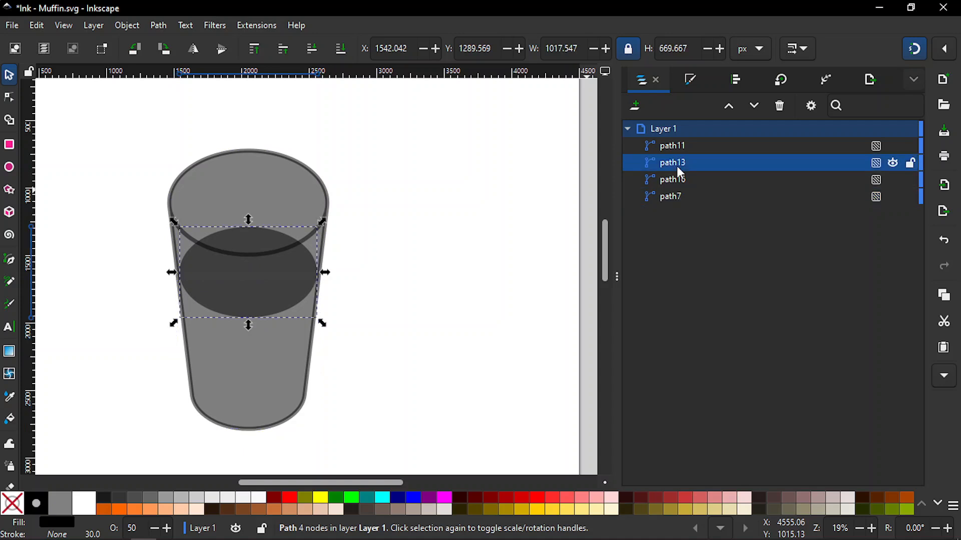
# Step: Select all four parts of the glass, set their opacity to 100%, and clear the selection
pyautogui.click(673, 150)
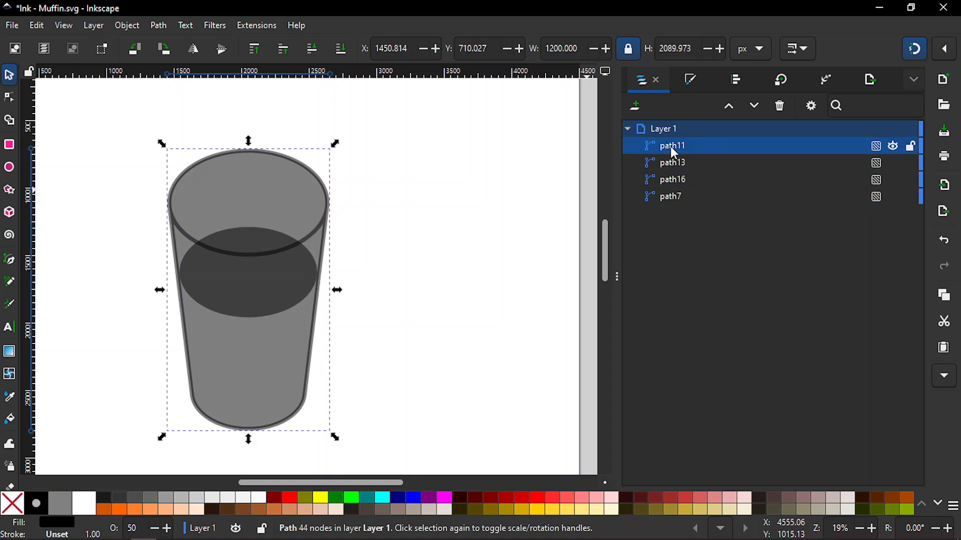
pyautogui.click(458, 262)
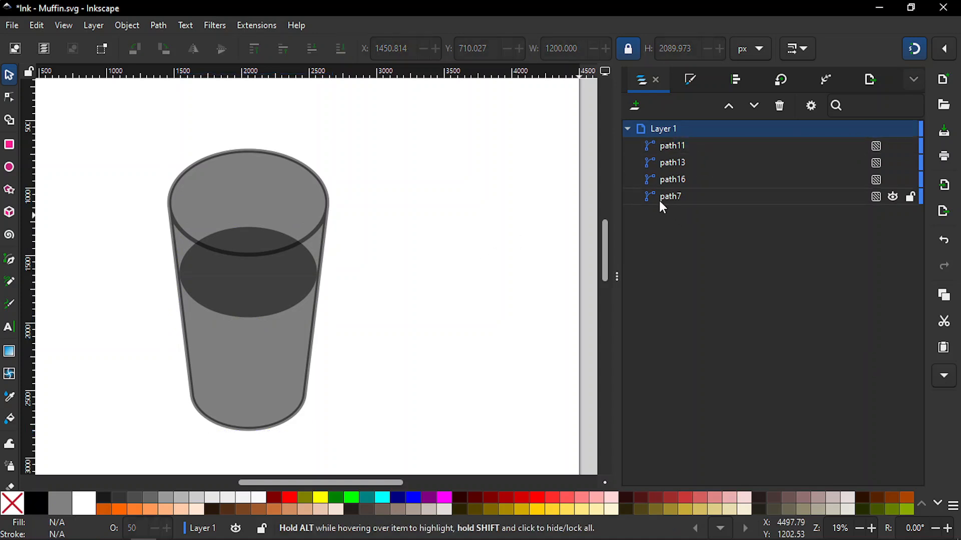
pyautogui.press('-')
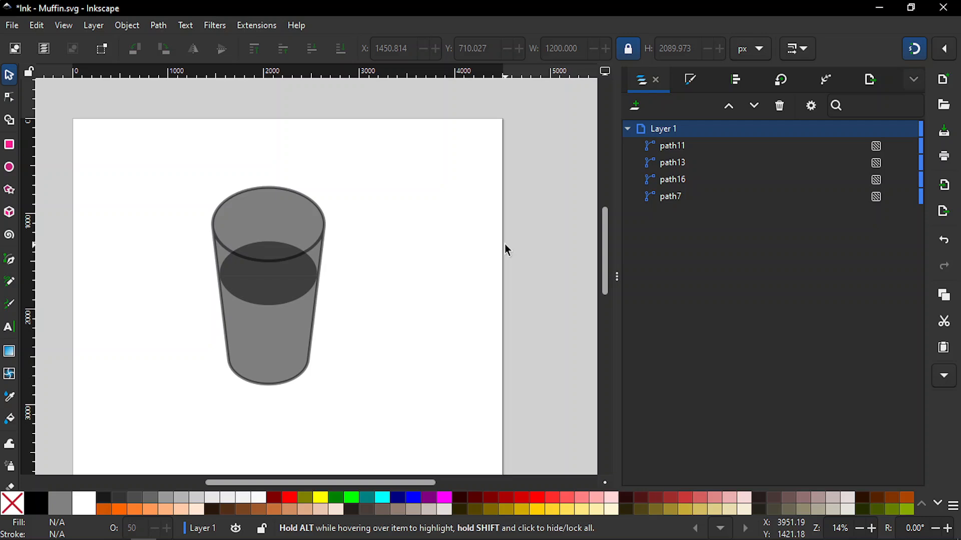
pyautogui.moveTo(167, 166); pyautogui.dragTo(358, 429)
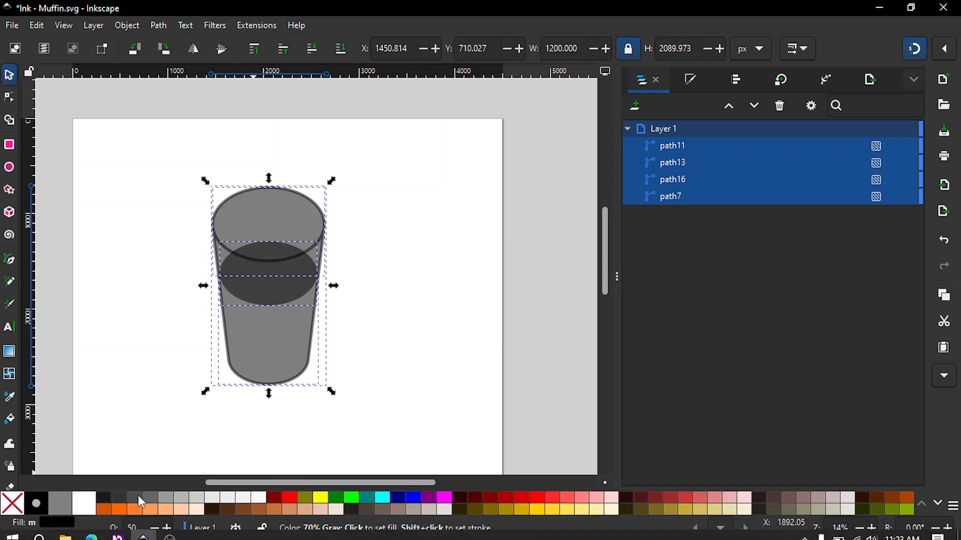
pyautogui.click(139, 528)
pyautogui.press('BackSpace')
pyautogui.press('BackSpace')
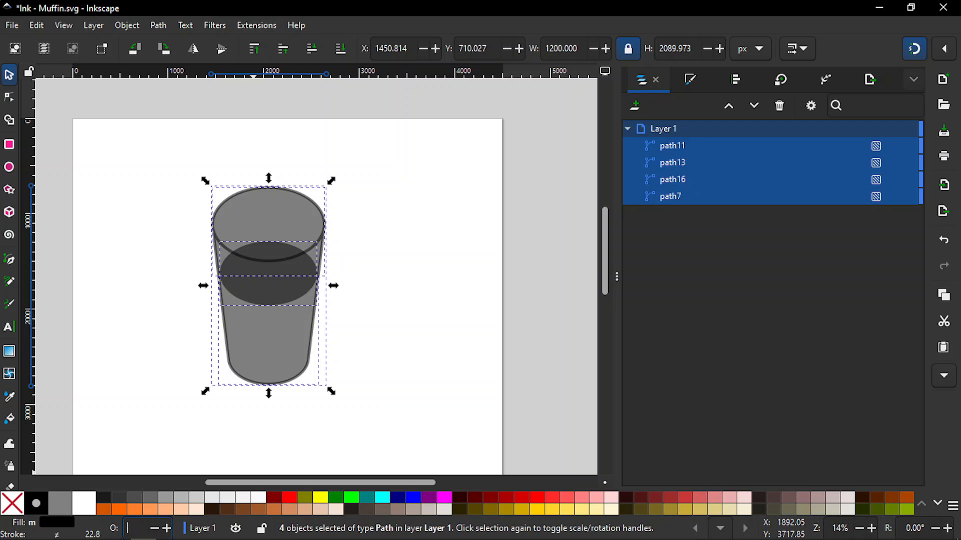
pyautogui.write('100')
pyautogui.press('Return')
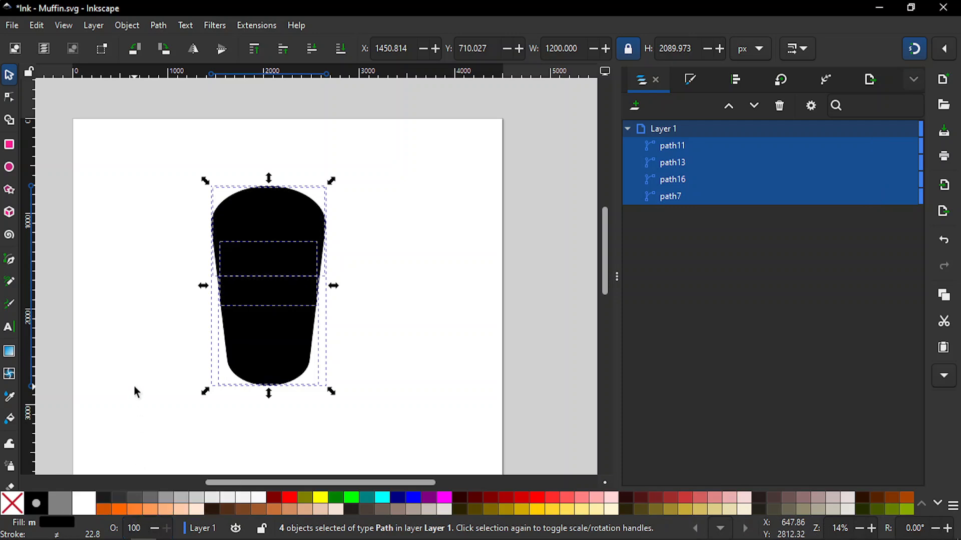
pyautogui.click(135, 387)
# Step: Fill the united glass outline with 60% gray and the upper silhouette section with white
pyautogui.click(667, 145)
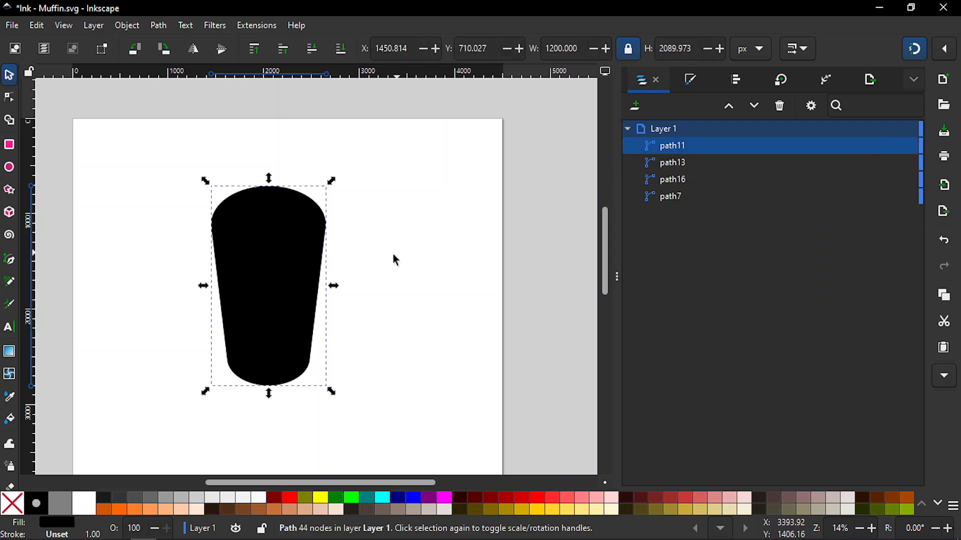
pyautogui.click(152, 502)
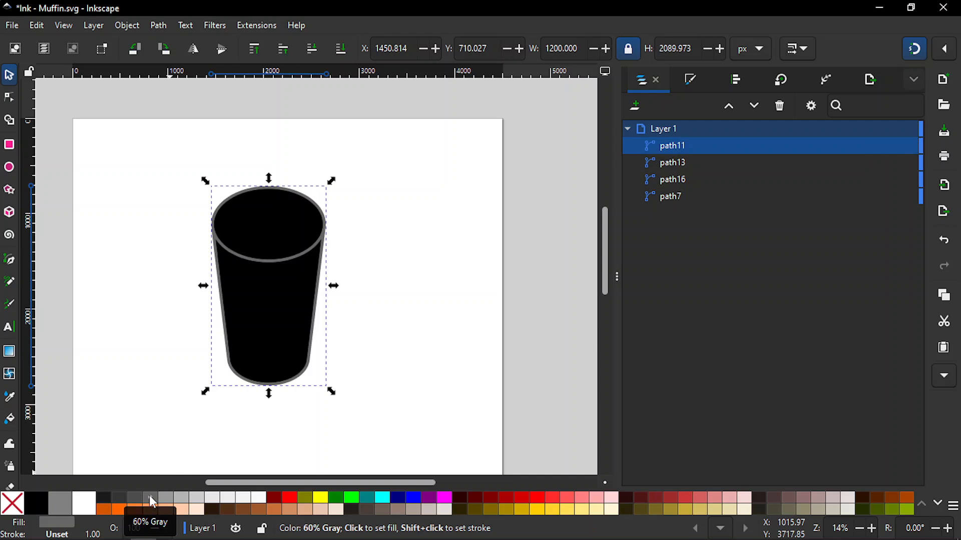
pyautogui.click(447, 365)
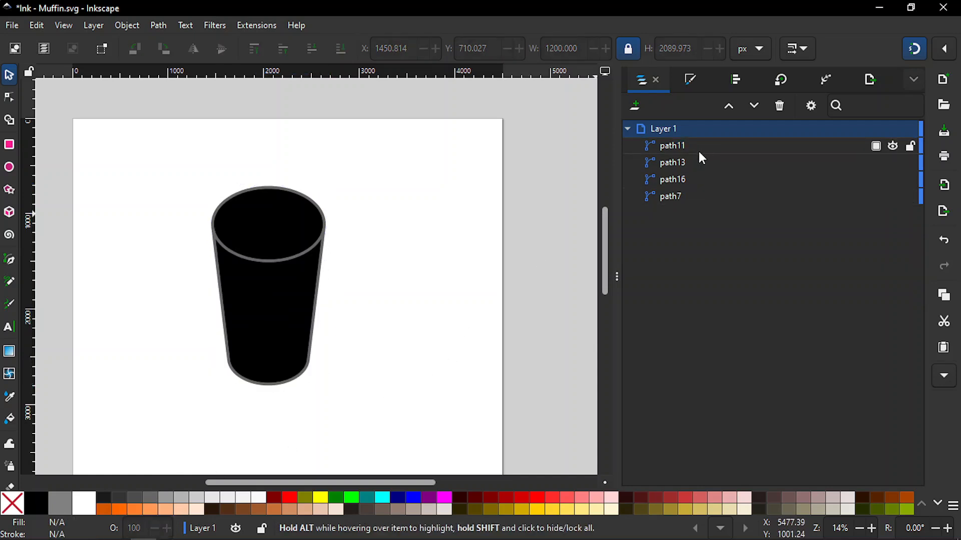
pyautogui.click(679, 184)
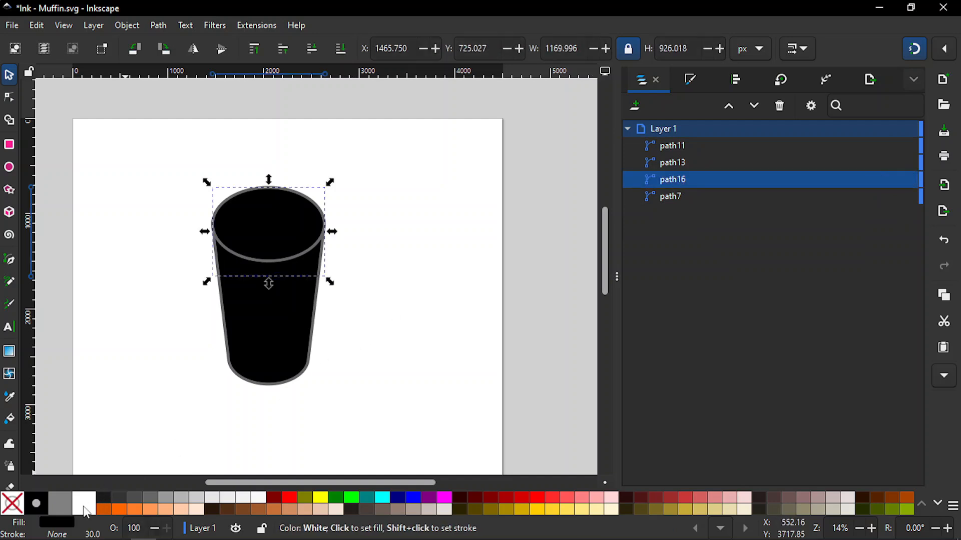
pyautogui.click(84, 502)
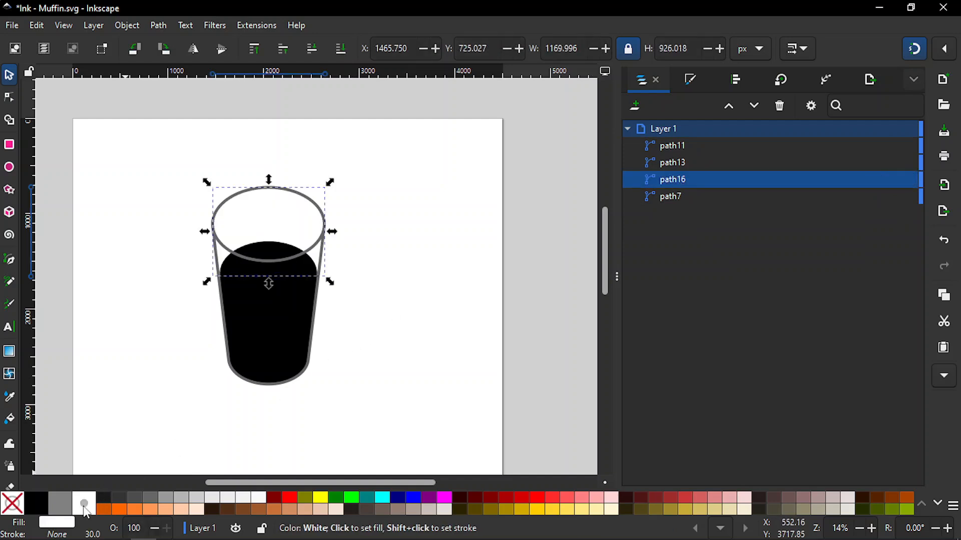
# Step: Try filling the lower silhouette section with 10% gray and the liquid-surface ellipse with 30% gray
pyautogui.click(672, 196)
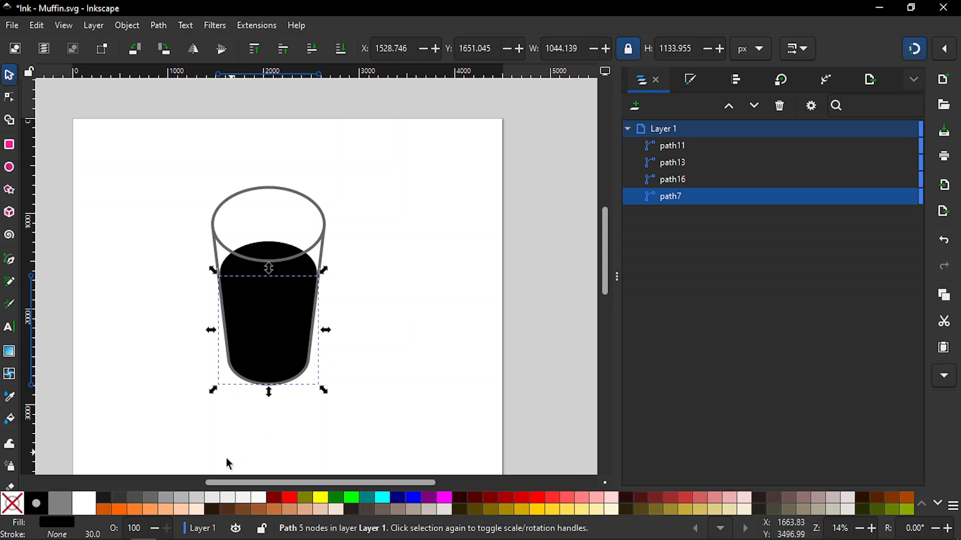
pyautogui.click(212, 502)
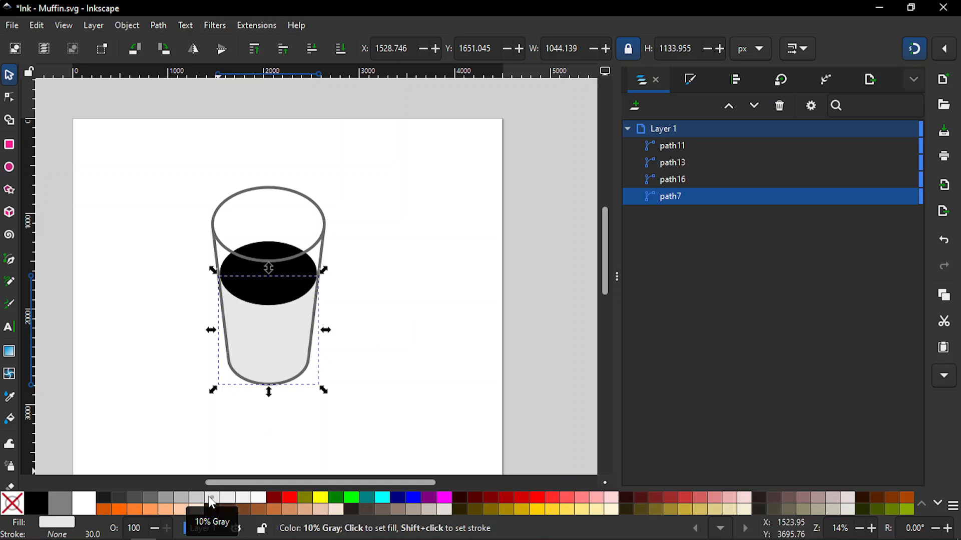
pyautogui.click(672, 162)
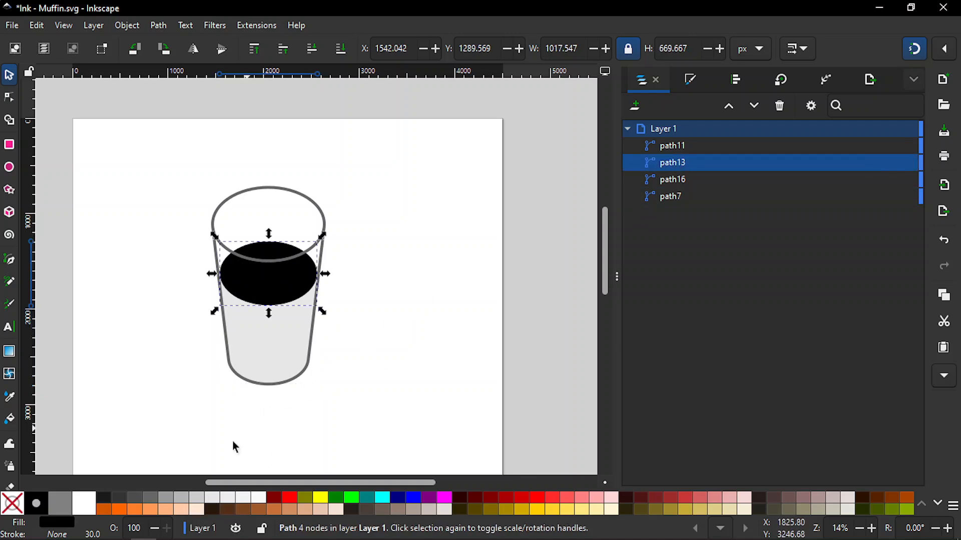
pyautogui.click(181, 502)
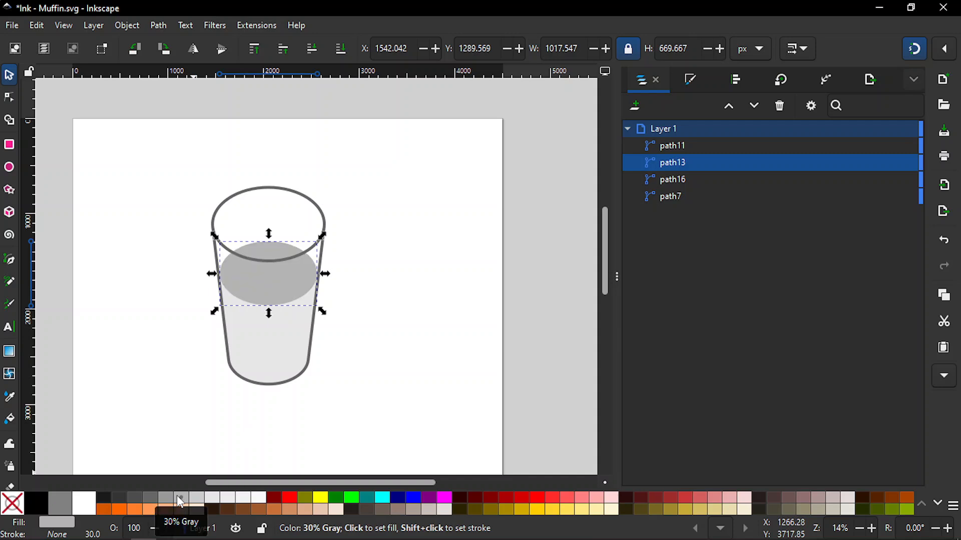
pyautogui.click(158, 394)
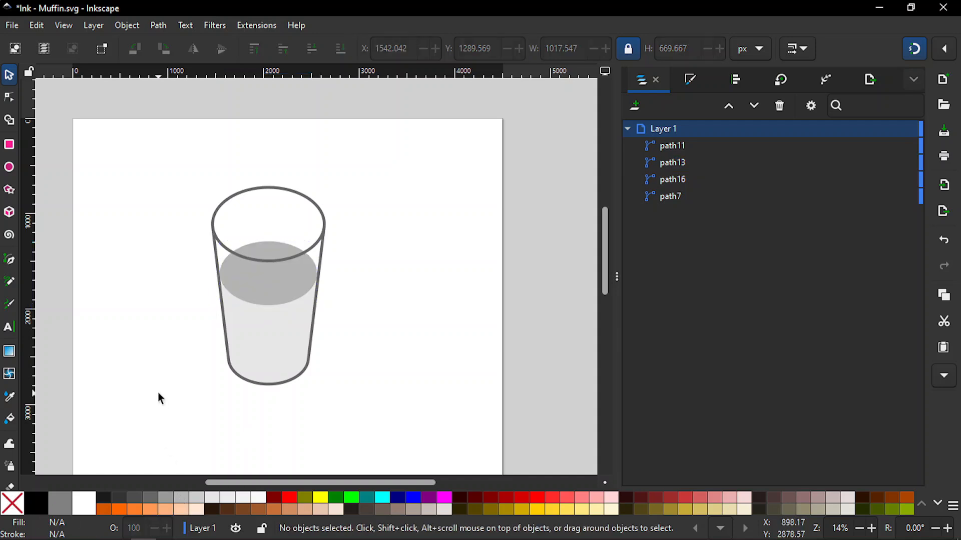
pyautogui.press('+')
pyautogui.press('+')
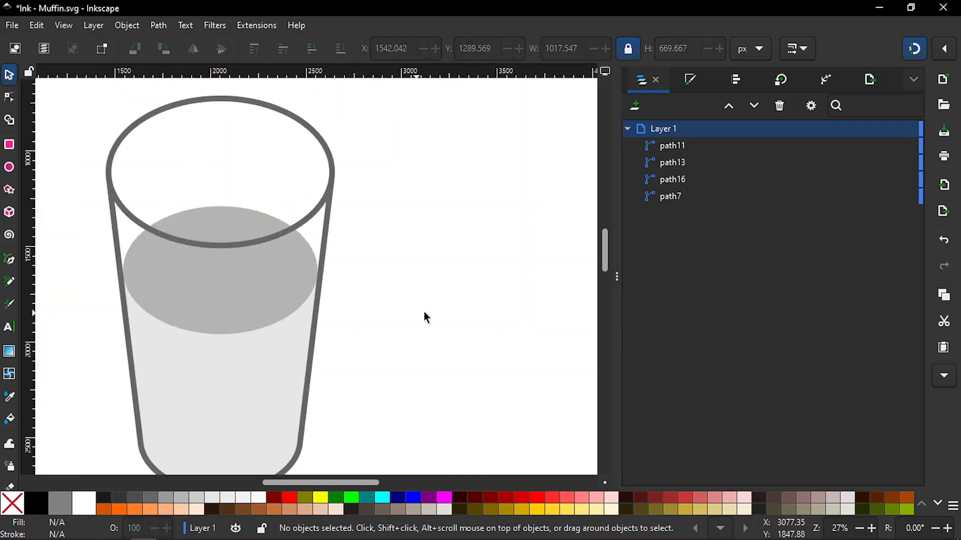
pyautogui.press('-')
pyautogui.press('-')
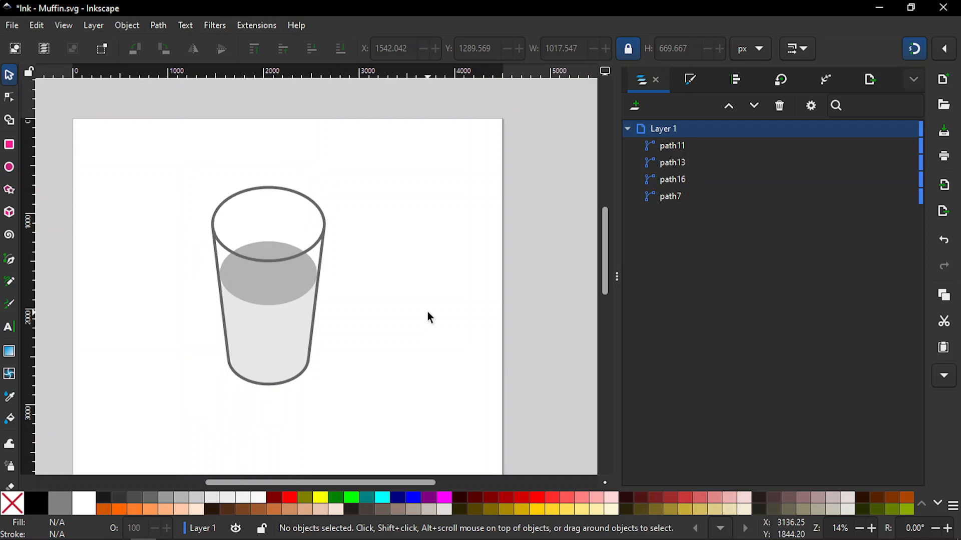
# Step: Fill the lower silhouette section with 20% gray and the liquid-surface ellipse with 40% gray, then clear the selection
pyautogui.click(289, 334)
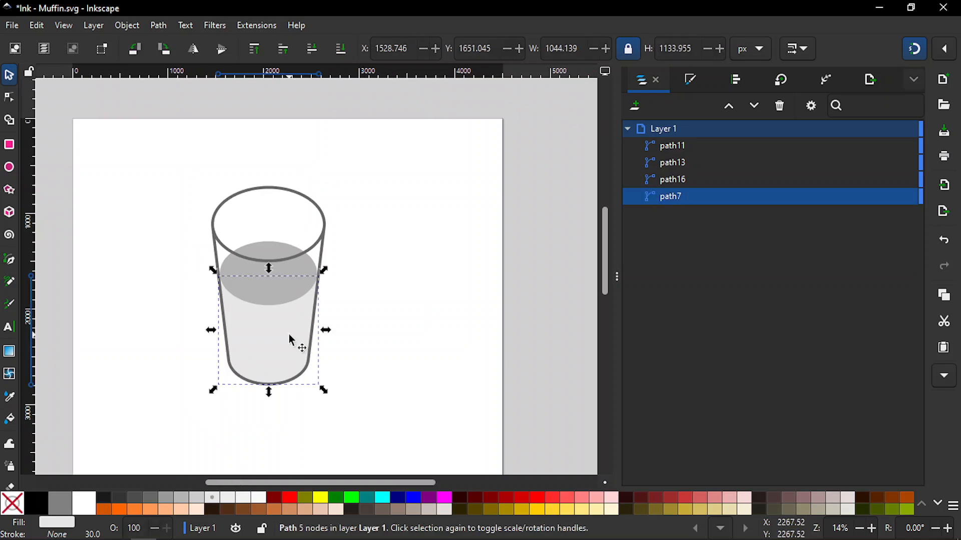
pyautogui.click(199, 504)
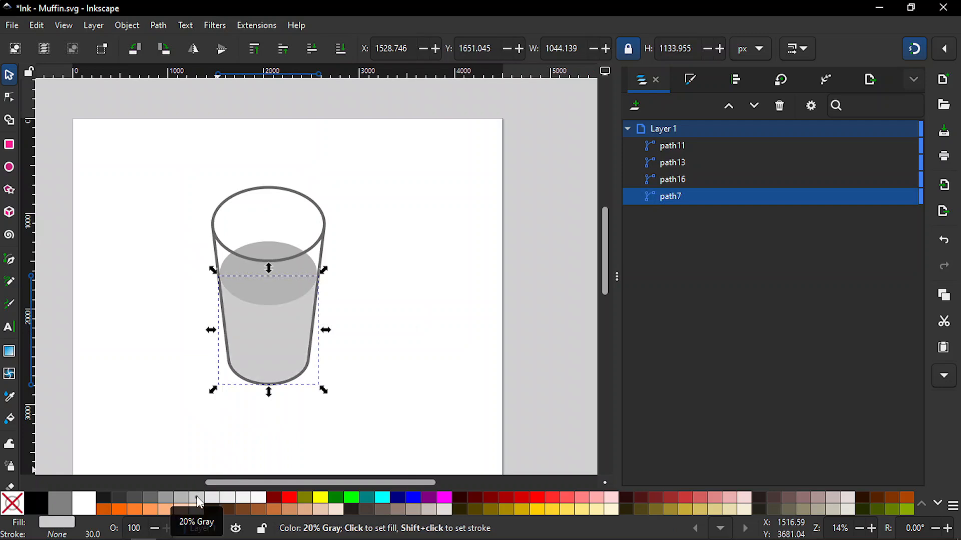
pyautogui.click(469, 274)
pyautogui.click(298, 293)
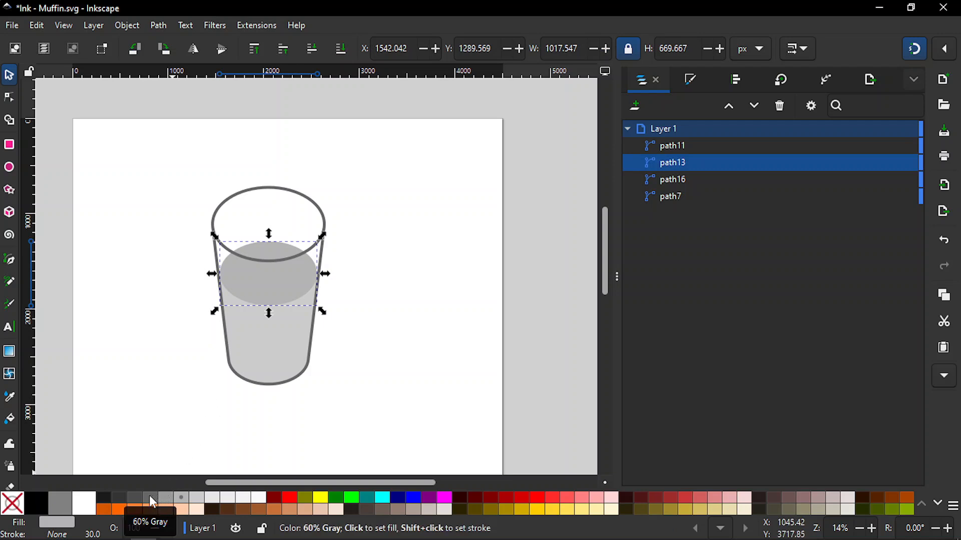
pyautogui.click(166, 495)
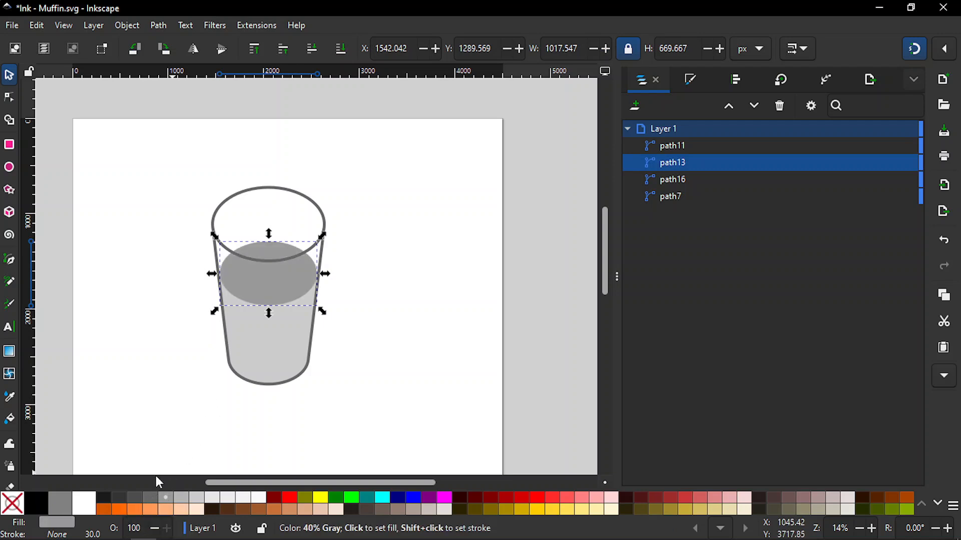
pyautogui.click(139, 409)
pyautogui.press('+')
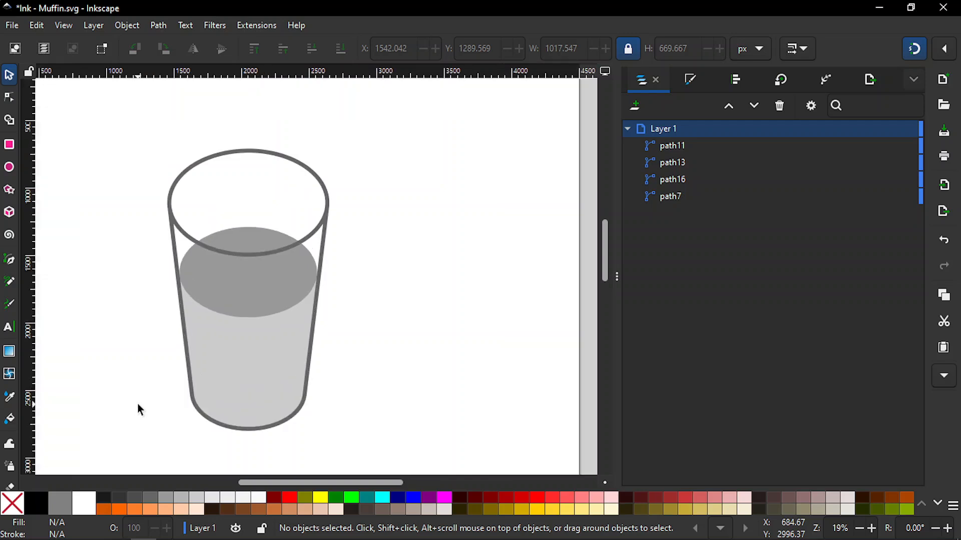
pyautogui.press('-')
pyautogui.press('+')
pyautogui.press('-')
pyautogui.press('+')
pyautogui.press('-')
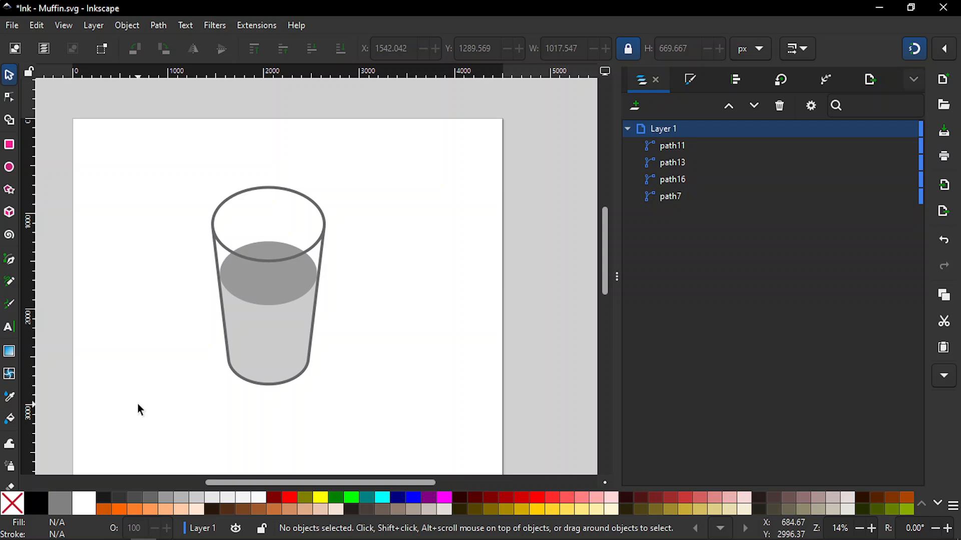
pyautogui.press('alt')
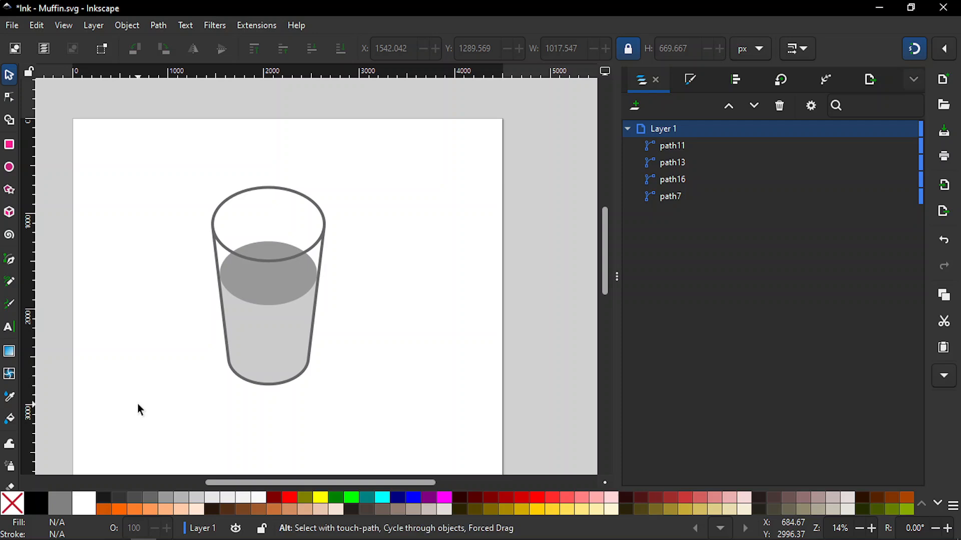